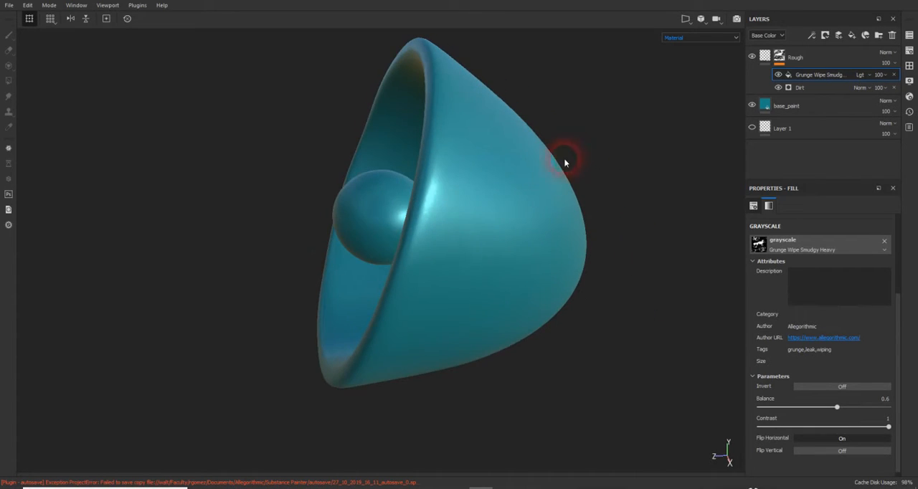
# - Add a fill layer and place it directly below the base_paint layer in the layer stack
pyautogui.keyDown('alt'); pyautogui.moveTo(564, 158); pyautogui.dragTo(570, 175, button='middle'); pyautogui.keyUp('alt')
pyautogui.click(765, 105)
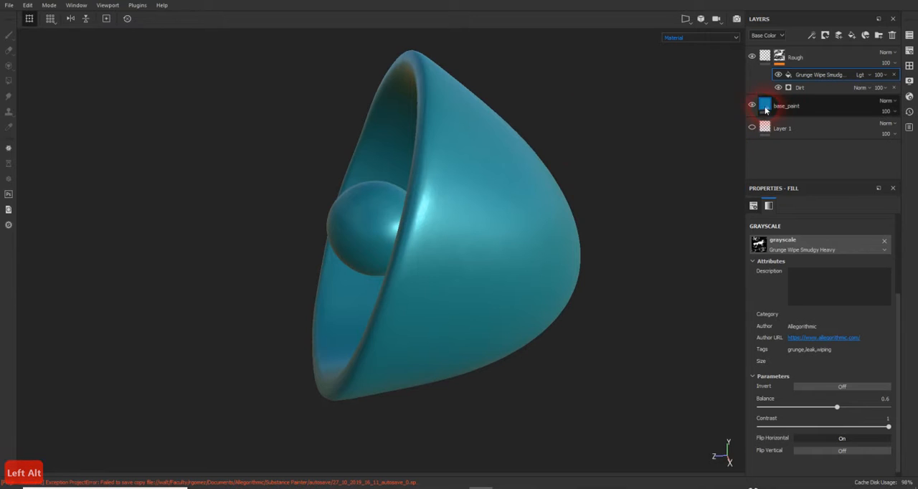
pyautogui.click(765, 106)
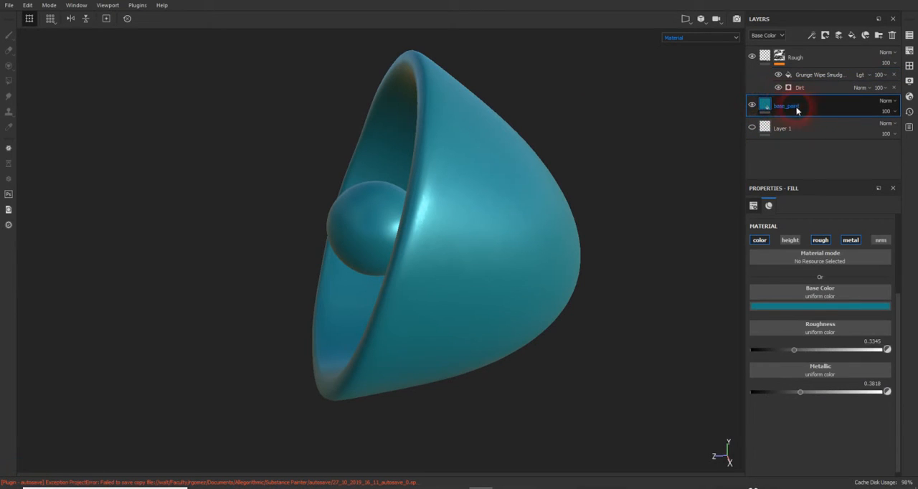
pyautogui.moveTo(611, 162)
pyautogui.keyDown('alt'); pyautogui.mouseDown()
pyautogui.moveTo(595, 153)
pyautogui.moveTo(615, 154)
pyautogui.mouseUp(); pyautogui.keyUp('alt')
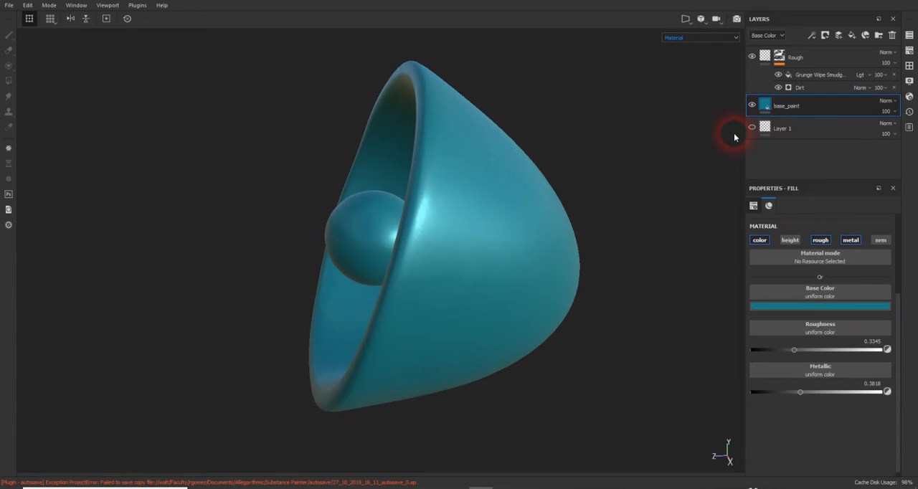
pyautogui.click(853, 35)
pyautogui.click(763, 106)
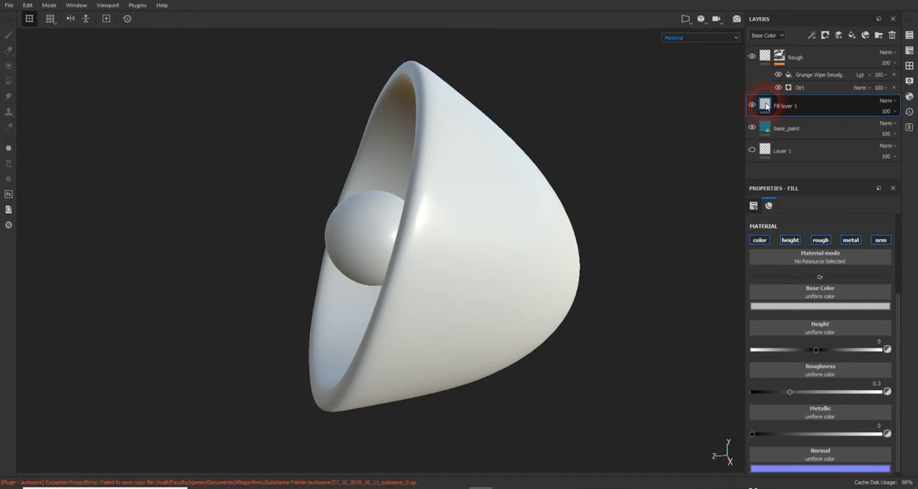
pyautogui.click(766, 137)
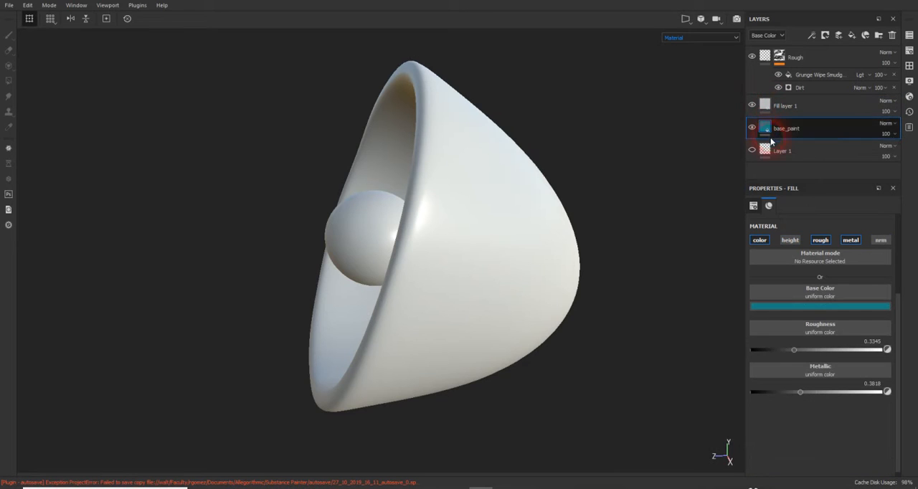
pyautogui.moveTo(780, 107); pyautogui.dragTo(785, 141)
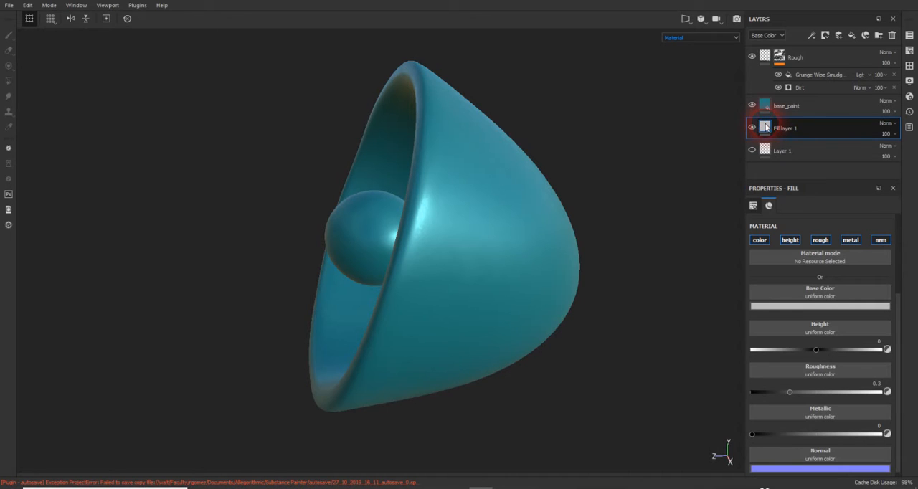
# - Disable the height and normal channels of the new fill layer, keeping color, roughness and metallic
pyautogui.click(802, 255)
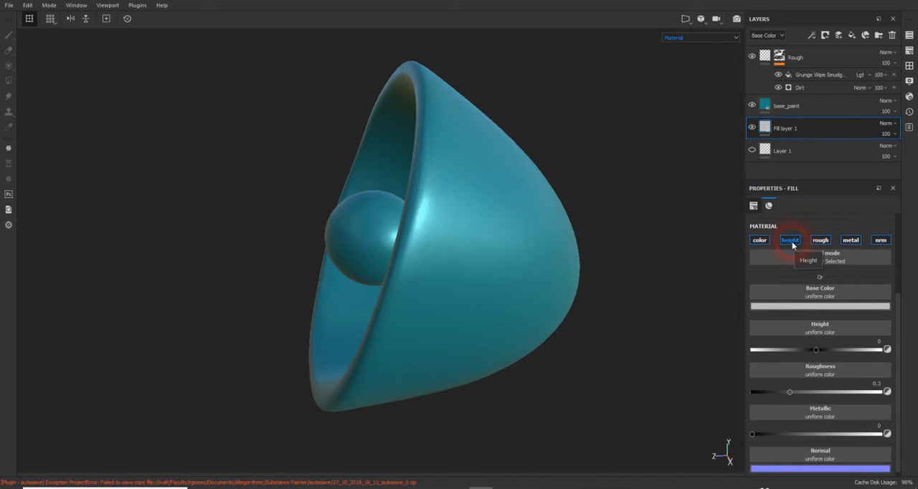
pyautogui.click(790, 241)
pyautogui.click(878, 241)
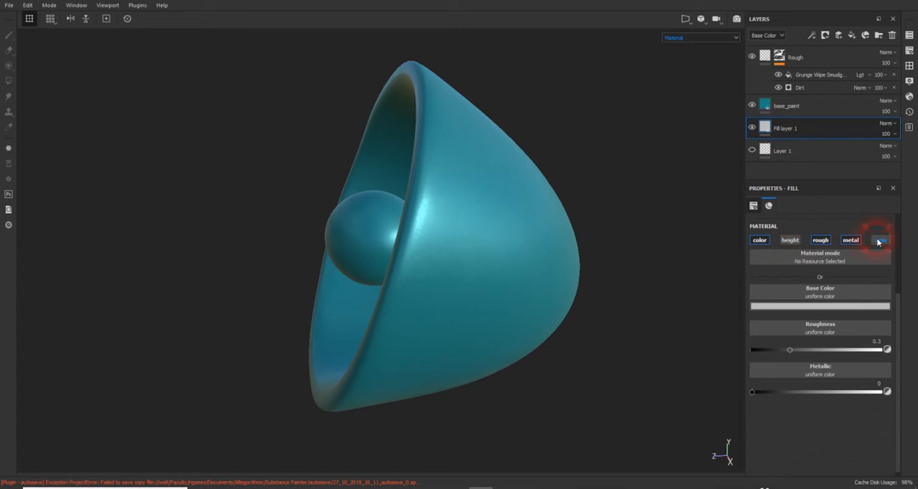
pyautogui.click(818, 241)
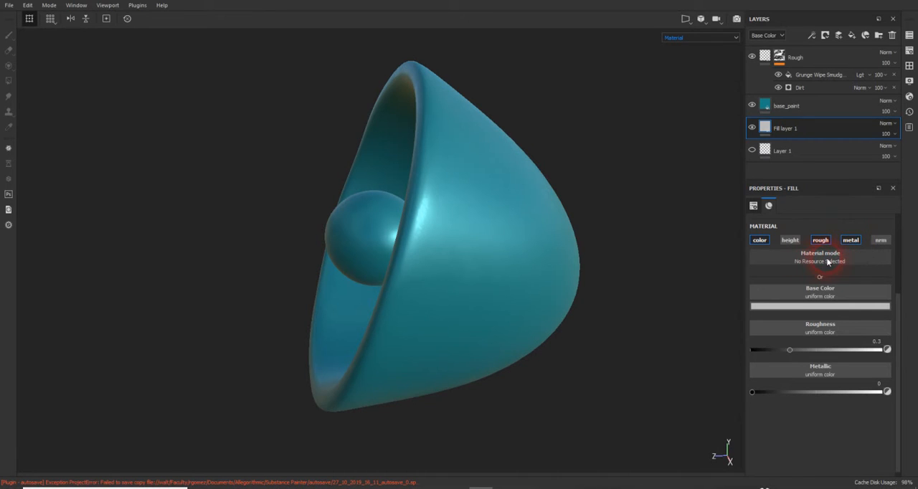
# - Apply the Cobalt Pure material to the new fill layer
pyautogui.click(827, 260)
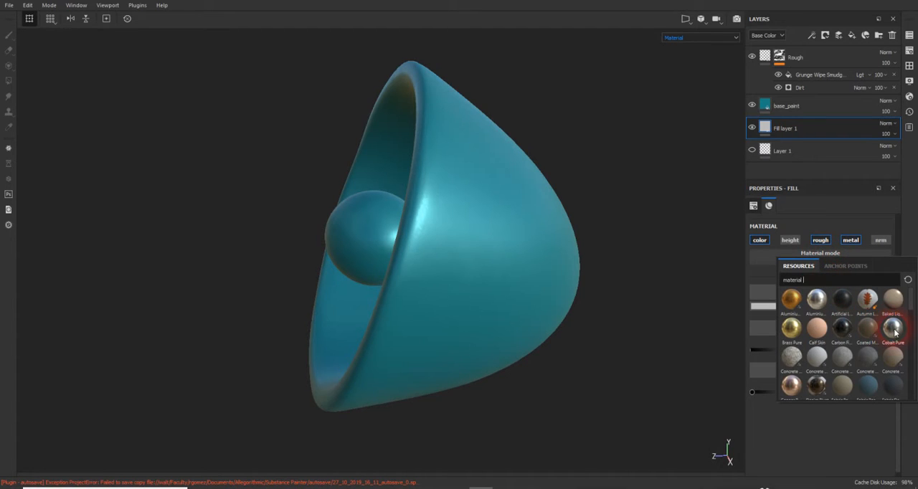
pyautogui.moveTo(894, 332)
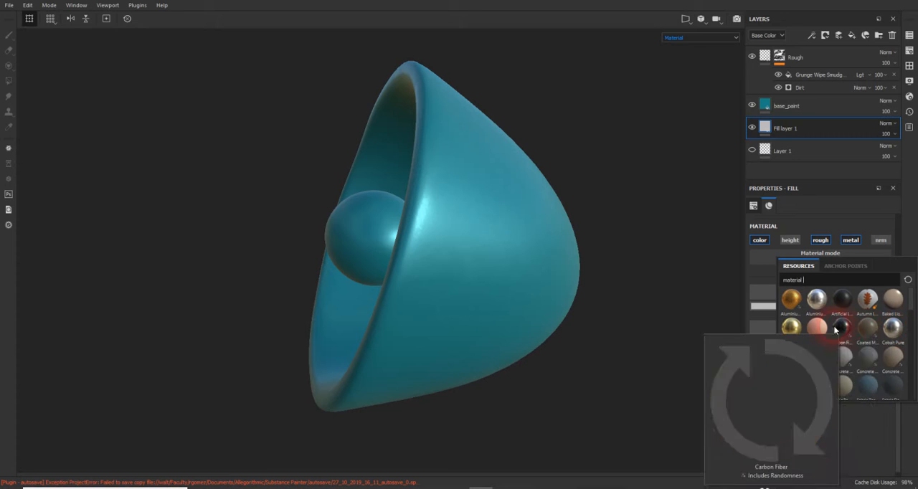
pyautogui.click(898, 329)
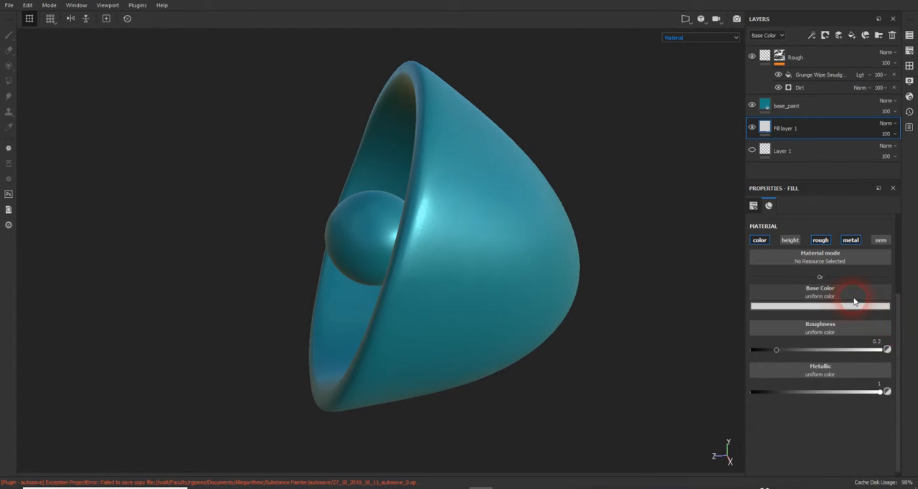
# - Temporarily hide base_paint to examine the metal layer on the model, and show base_paint again
pyautogui.click(752, 106)
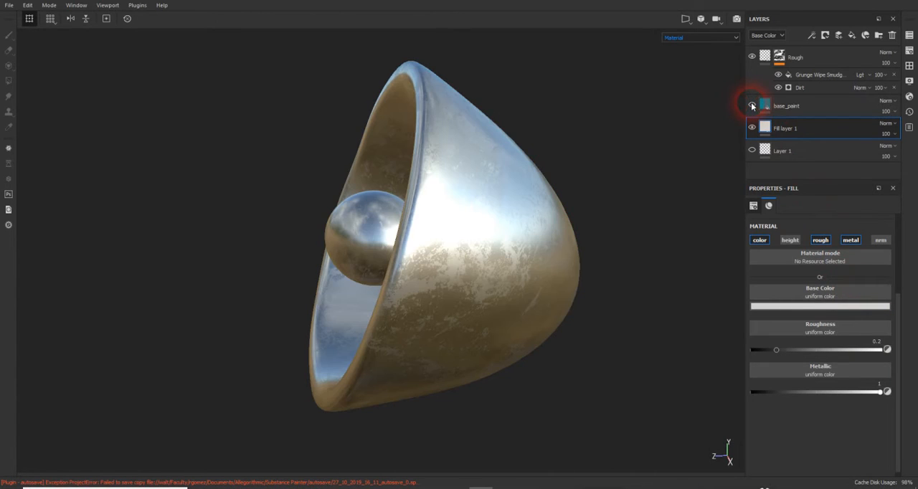
pyautogui.keyDown('alt'); pyautogui.moveTo(586, 141); pyautogui.dragTo(518, 152); pyautogui.keyUp('alt')
pyautogui.keyDown('alt'); pyautogui.click(751, 105); pyautogui.keyUp('alt')
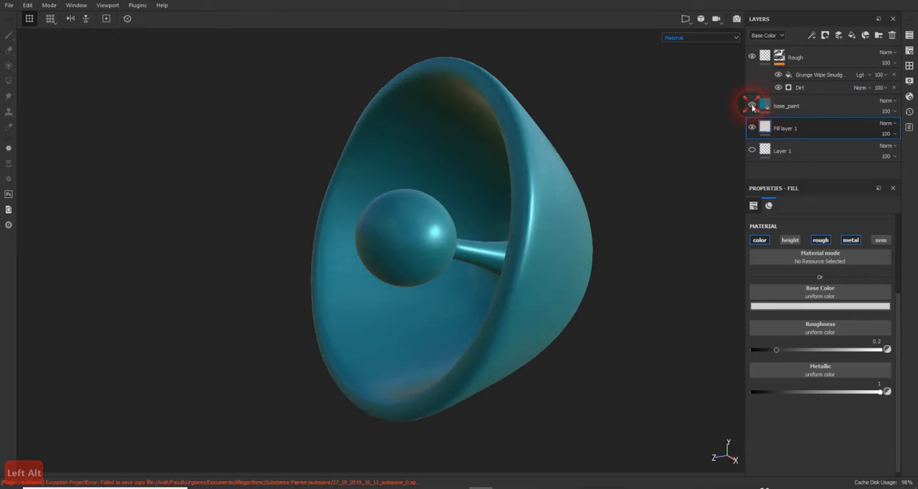
pyautogui.keyDown('alt'); pyautogui.moveTo(551, 224); pyautogui.dragTo(522, 154); pyautogui.keyUp('alt')
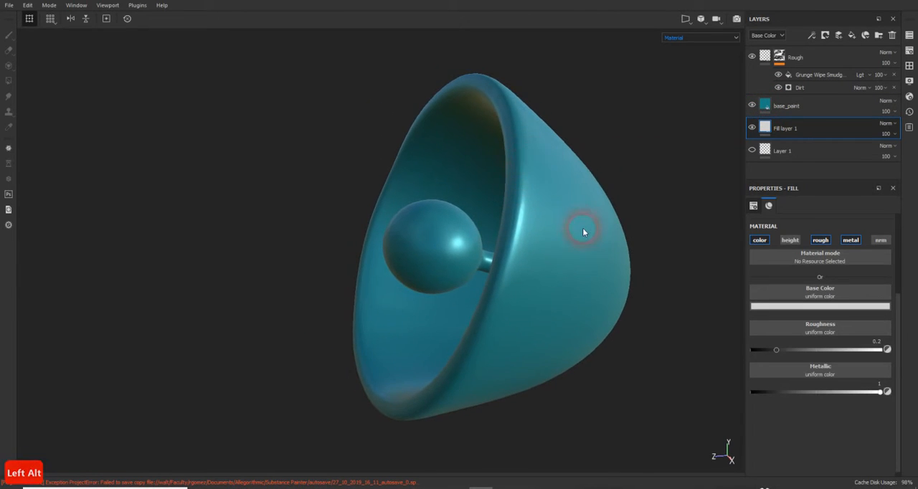
# - Rename the metal fill layer below base_paint as Under_base
pyautogui.click(777, 128)
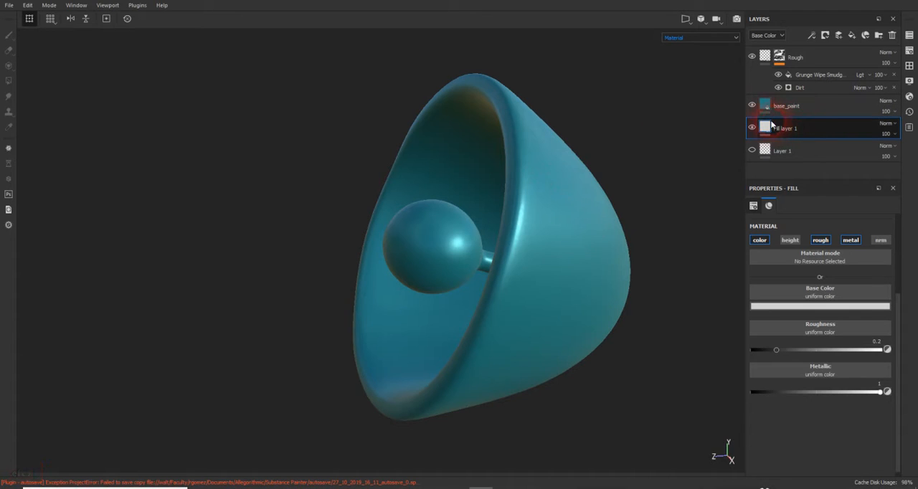
pyautogui.click(766, 108)
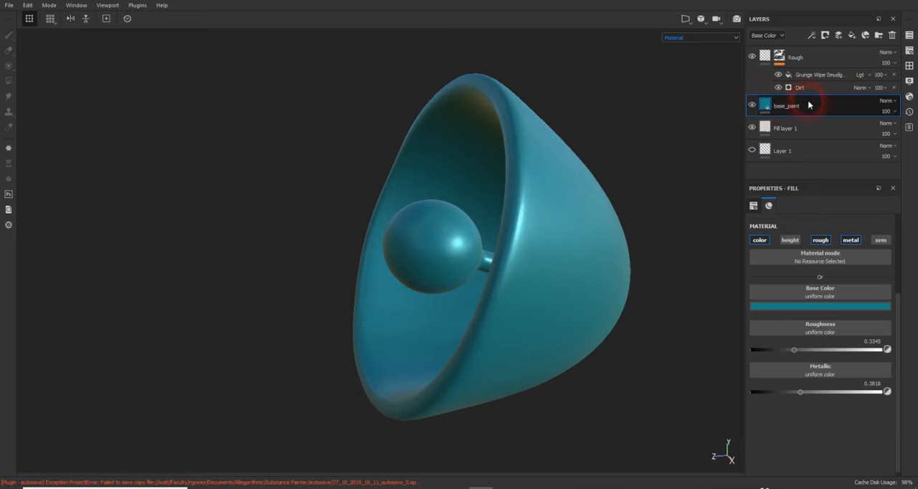
pyautogui.click(777, 127)
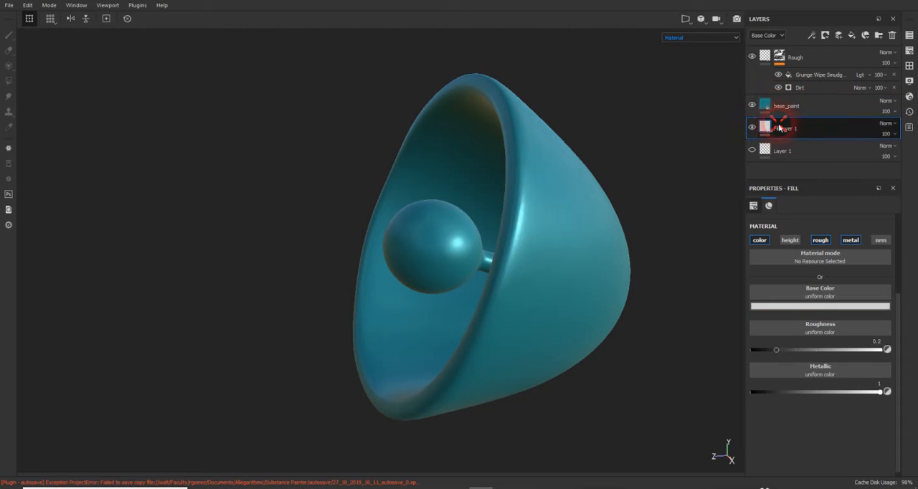
pyautogui.doubleClick(788, 128)
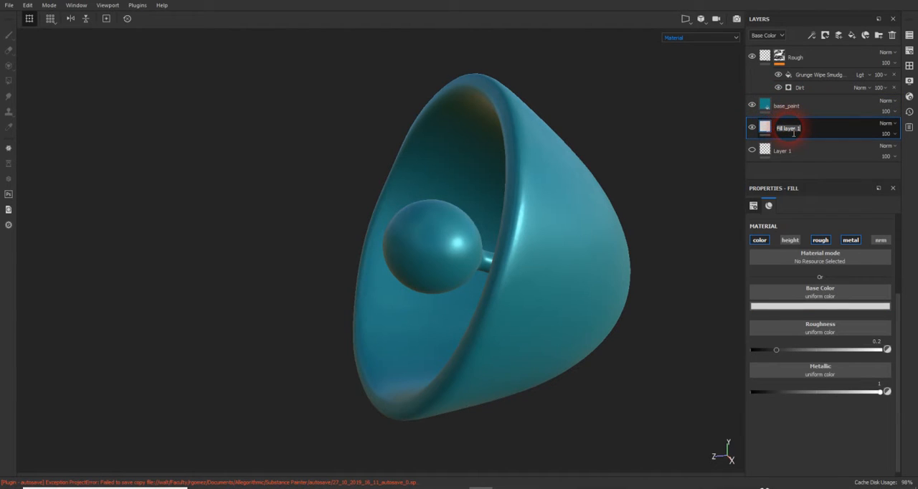
pyautogui.write('Under_base')
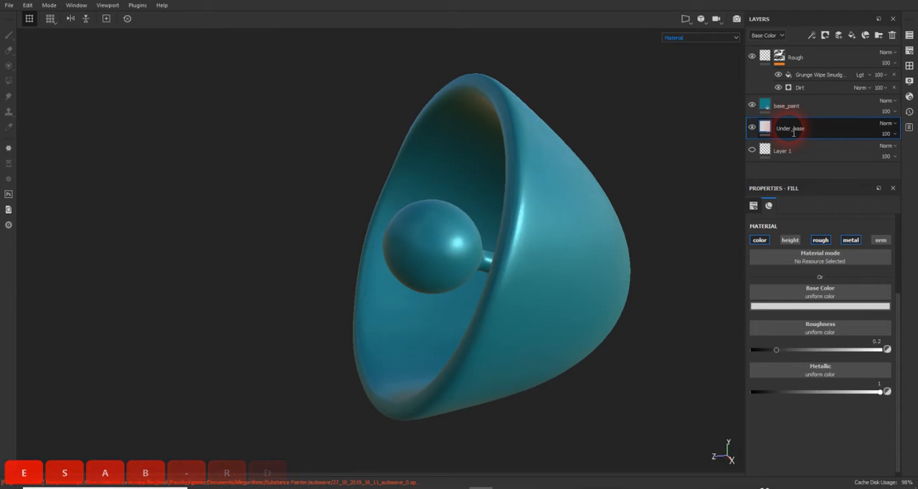
pyautogui.press('Return')
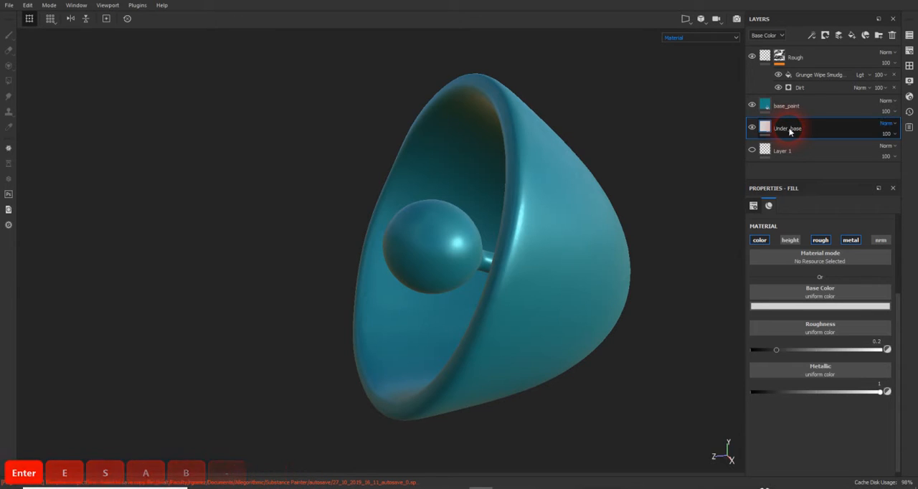
# - Add a black mask to the base_paint layer
pyautogui.click(787, 109)
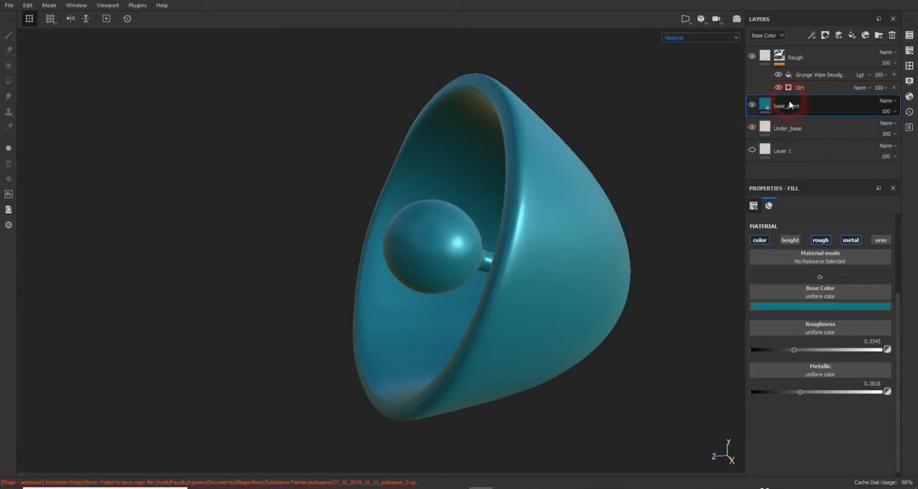
pyautogui.click(825, 35)
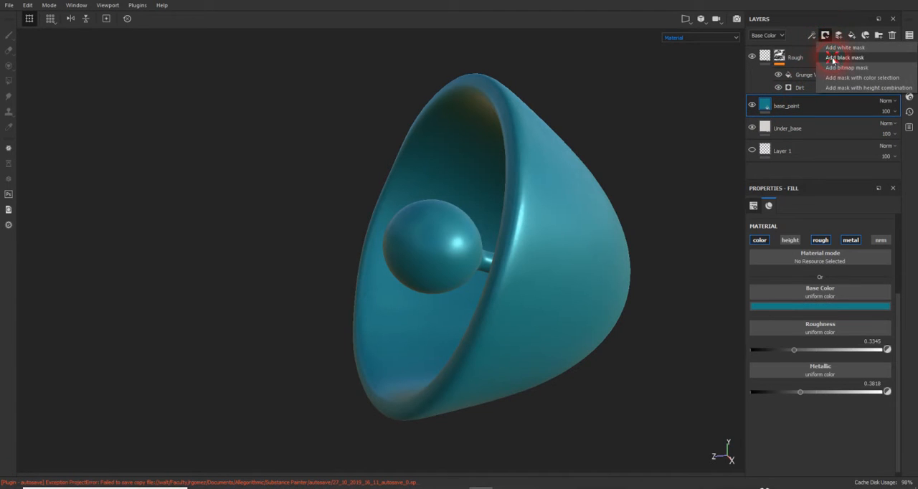
pyautogui.click(845, 58)
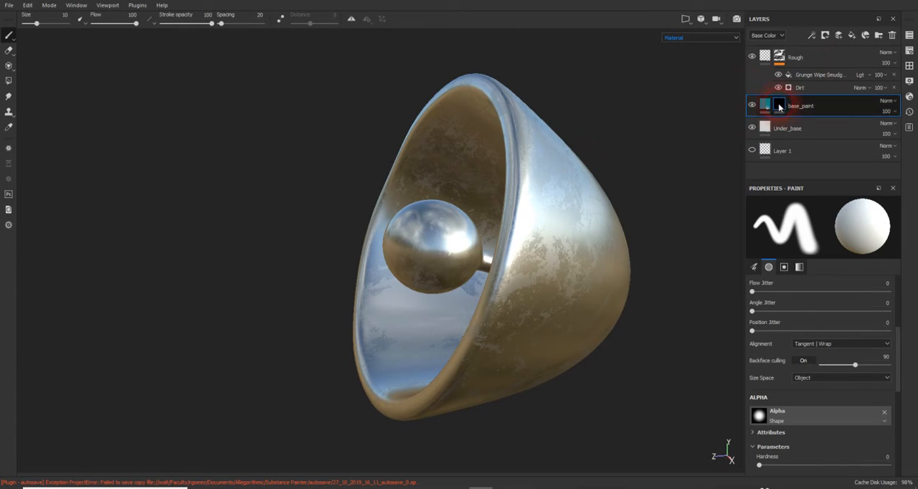
# - Add a generator to the base_paint mask and assign Metal Edge Wear to it
pyautogui.moveTo(780, 106)
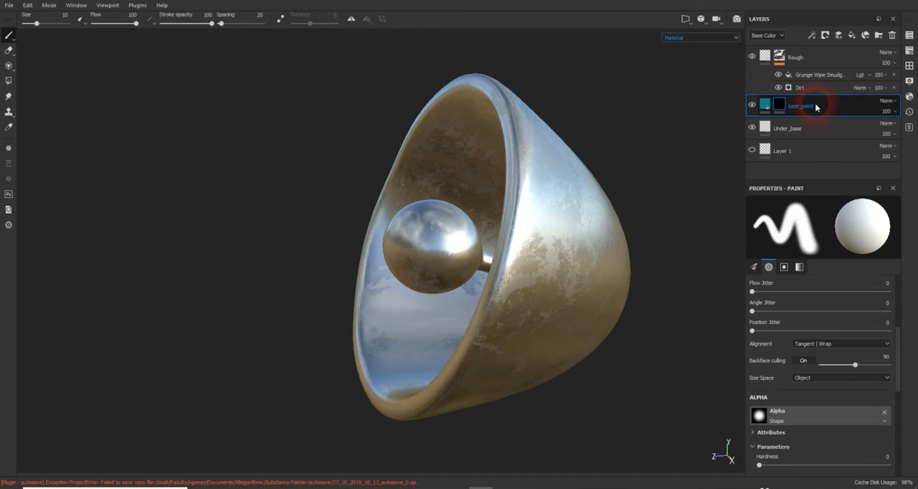
pyautogui.click(810, 35)
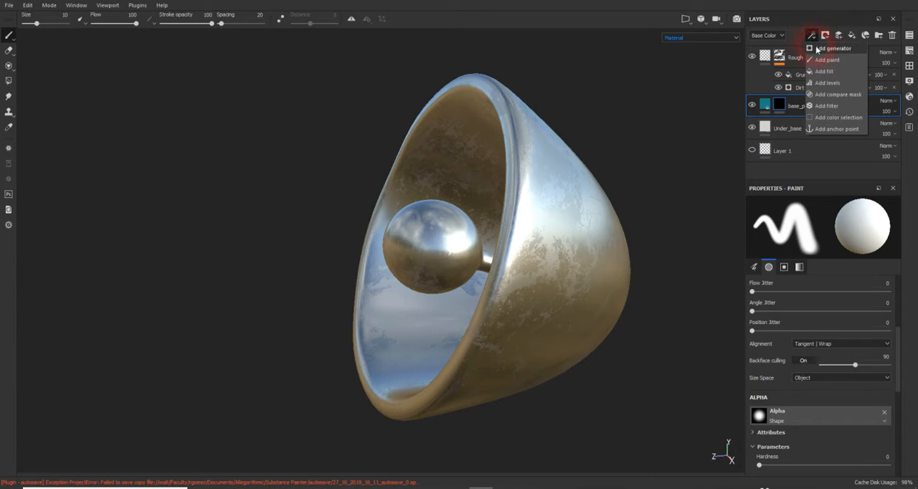
pyautogui.click(819, 49)
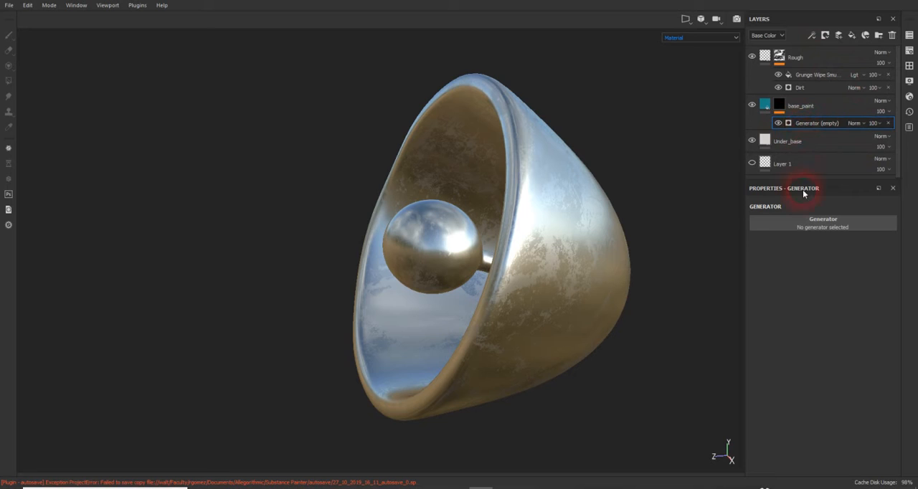
pyautogui.click(816, 228)
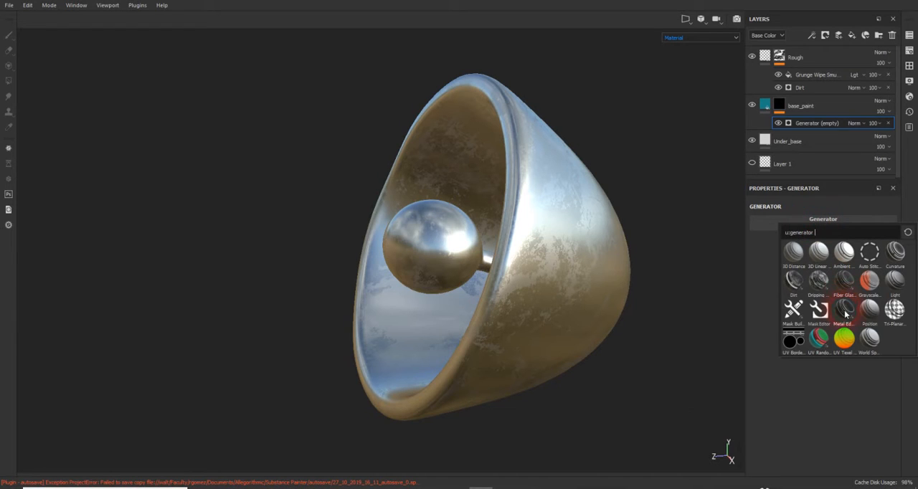
pyautogui.moveTo(847, 313)
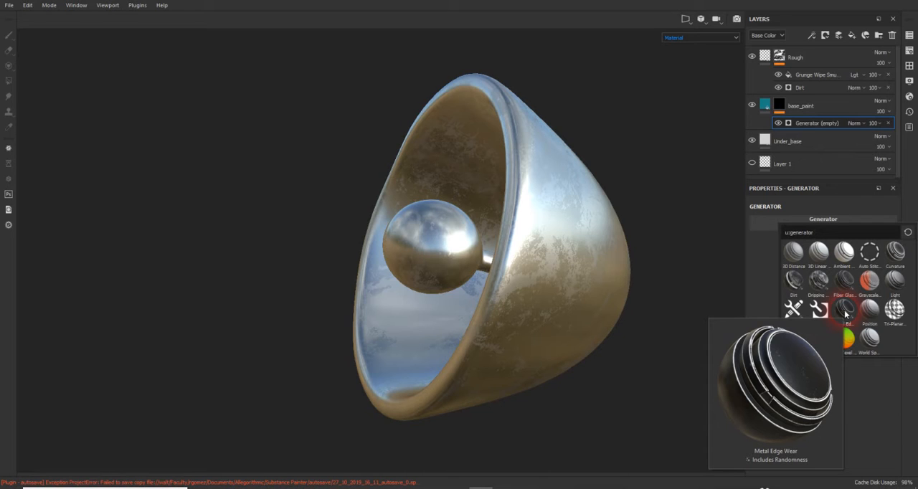
pyautogui.click(847, 314)
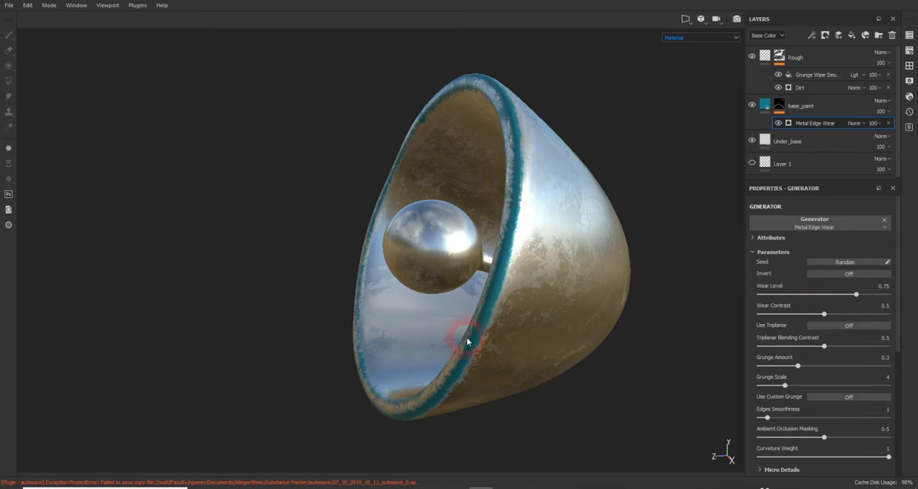
# - Invert the Metal Edge Wear generator so the paint covers the surface and bare metal shows along the worn edges
pyautogui.keyDown('alt'); pyautogui.moveTo(490, 285); pyautogui.dragTo(545, 275); pyautogui.keyUp('alt')
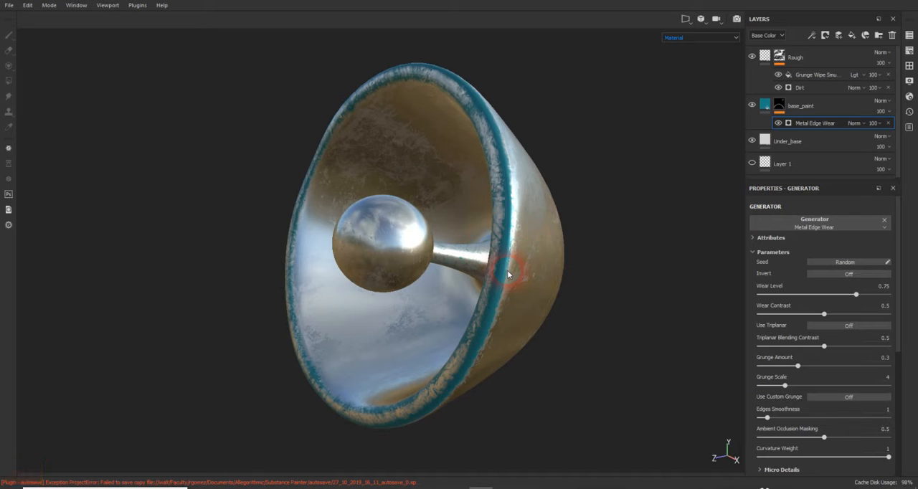
pyautogui.keyDown('alt'); pyautogui.moveTo(508, 273); pyautogui.dragTo(535, 227); pyautogui.keyUp('alt')
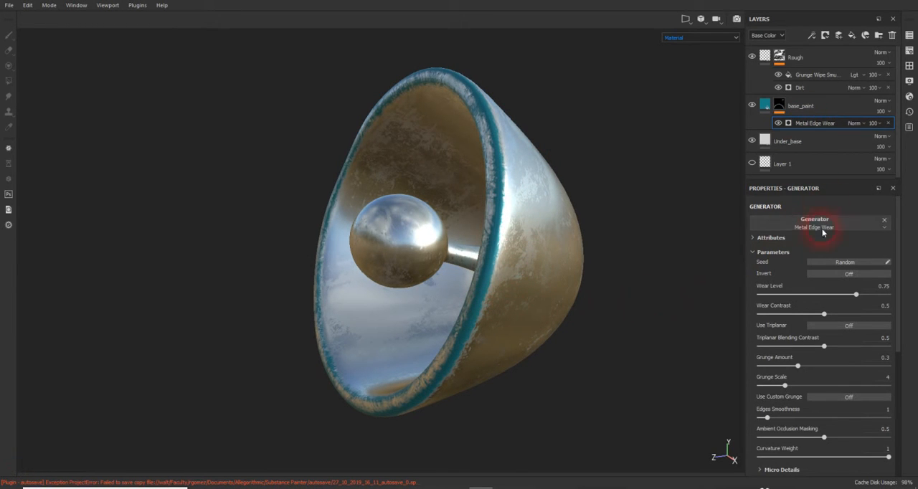
pyautogui.click(816, 126)
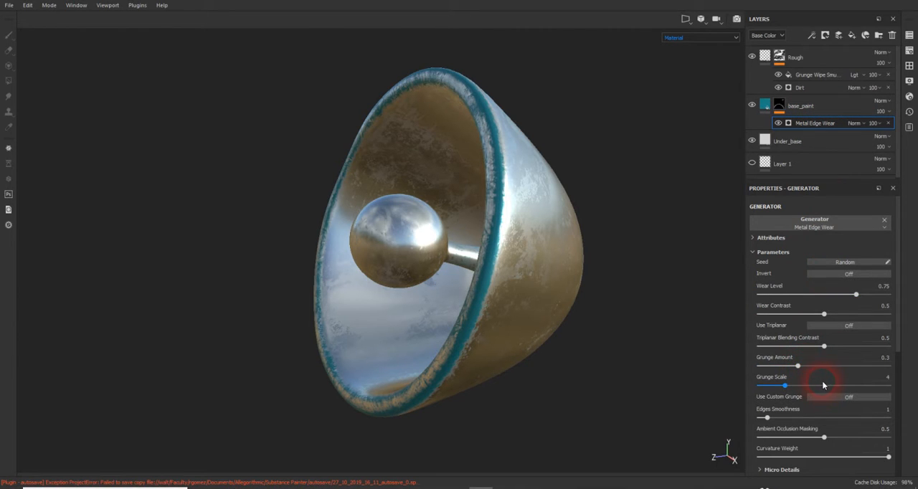
pyautogui.click(848, 274)
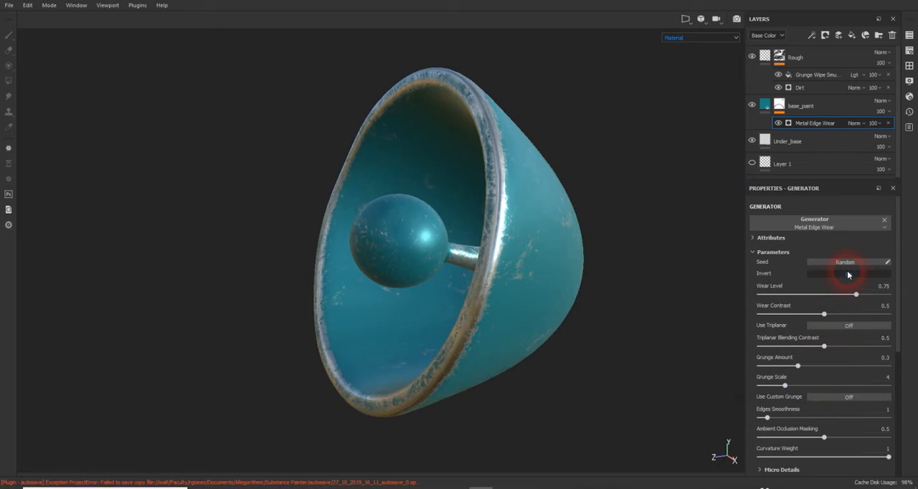
pyautogui.keyDown('alt'); pyautogui.moveTo(574, 244); pyautogui.dragTo(539, 245); pyautogui.keyUp('alt')
pyautogui.scroll(5, 522, 245)
pyautogui.scroll(2, 534, 241)
pyautogui.scroll(-4, 533, 241)
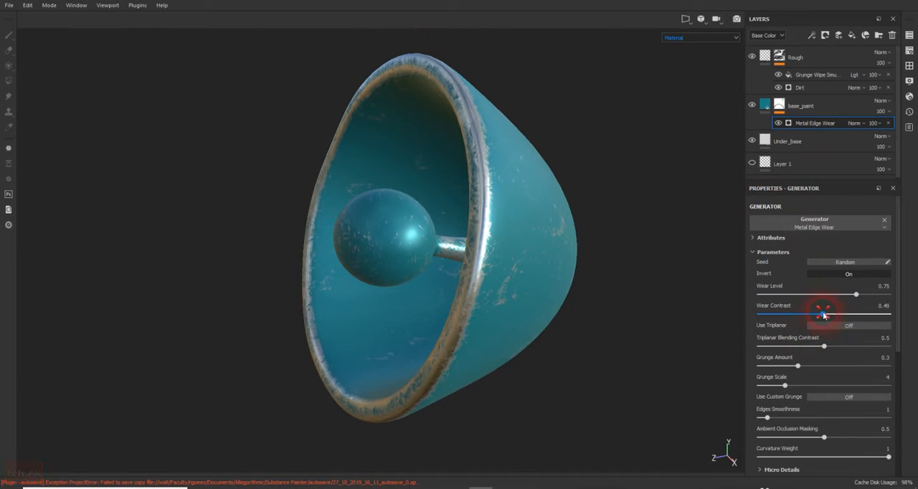
# - Set the edge wear to level 0.6, contrast 0.62, grunge amount 0.39, grunge scale 10, ambient occlusion masking 0.34 and curvature weight 0.98
pyautogui.moveTo(820, 313); pyautogui.dragTo(837, 298)
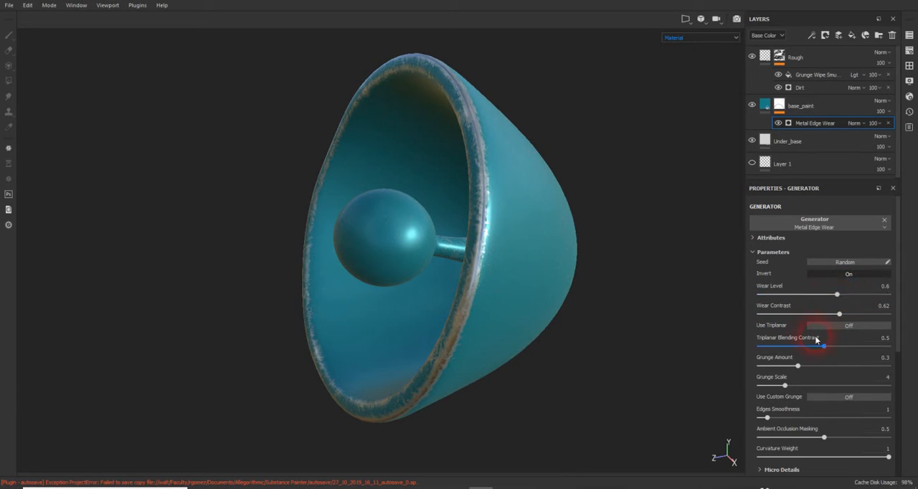
pyautogui.moveTo(795, 386); pyautogui.dragTo(838, 388)
pyautogui.moveTo(799, 367)
pyautogui.mouseDown()
pyautogui.moveTo(849, 365)
pyautogui.moveTo(811, 365)
pyautogui.mouseUp()
pyautogui.moveTo(823, 441); pyautogui.dragTo(805, 435)
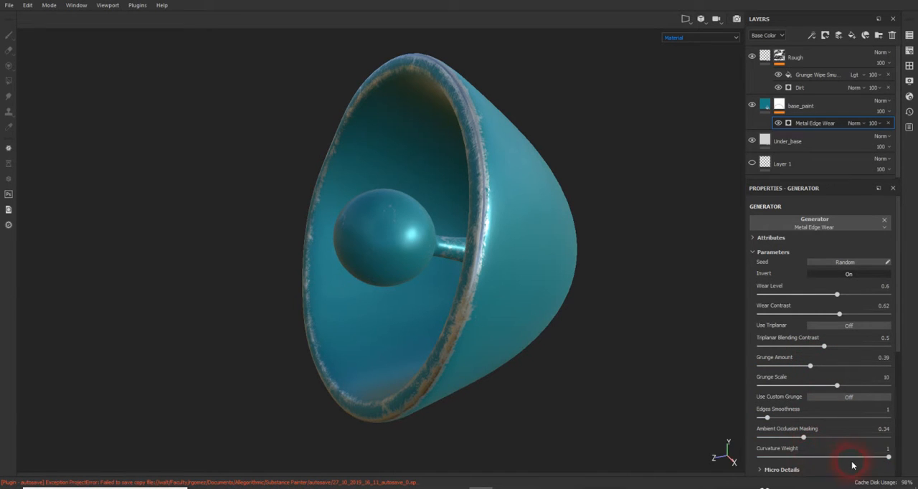
pyautogui.moveTo(854, 457); pyautogui.dragTo(886, 455)
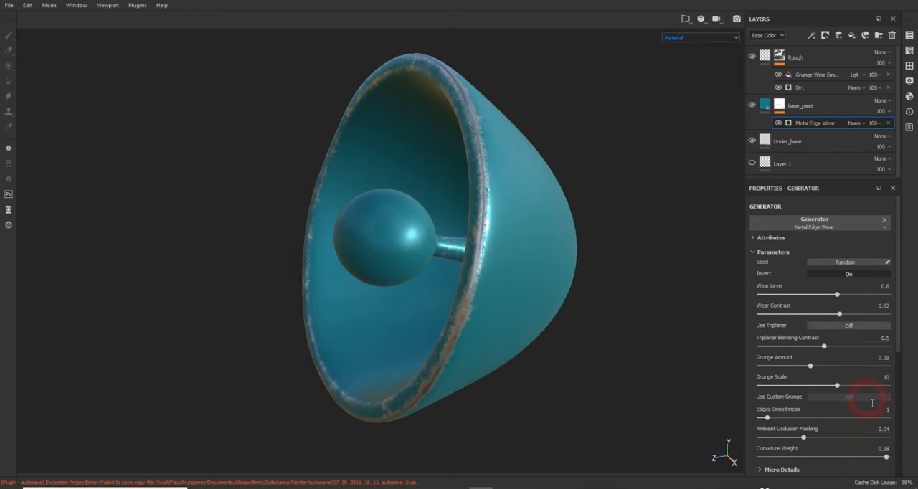
# - Refine the edge wear to Wear Level 0.63, Wear Contrast 0.47, Triplanar Blending Contrast 0.36, Grunge Amount 0.48 and Grunge Scale 5
pyautogui.moveTo(824, 344); pyautogui.dragTo(815, 368)
pyautogui.moveTo(838, 314)
pyautogui.mouseDown()
pyautogui.moveTo(811, 316)
pyautogui.moveTo(842, 299)
pyautogui.mouseUp()
pyautogui.click(841, 262)
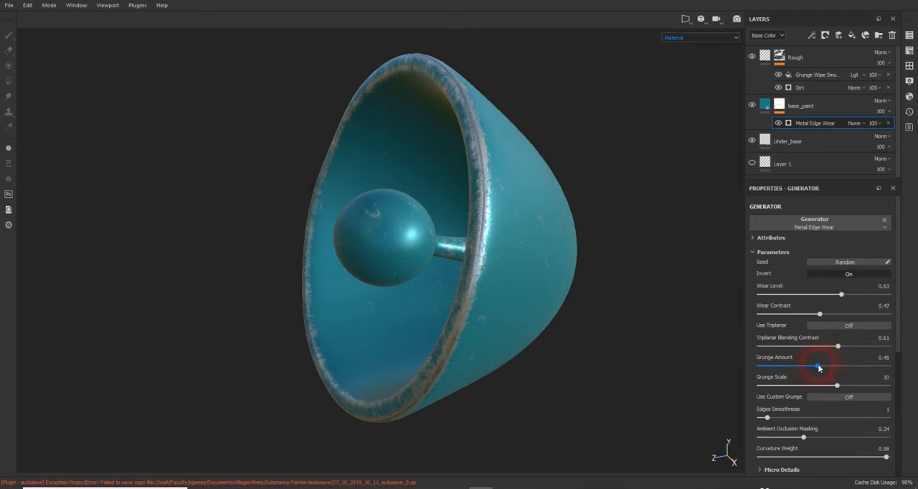
pyautogui.moveTo(818, 367); pyautogui.dragTo(823, 366)
pyautogui.moveTo(837, 345); pyautogui.dragTo(806, 345)
pyautogui.click(820, 380)
pyautogui.moveTo(834, 383); pyautogui.dragTo(787, 386)
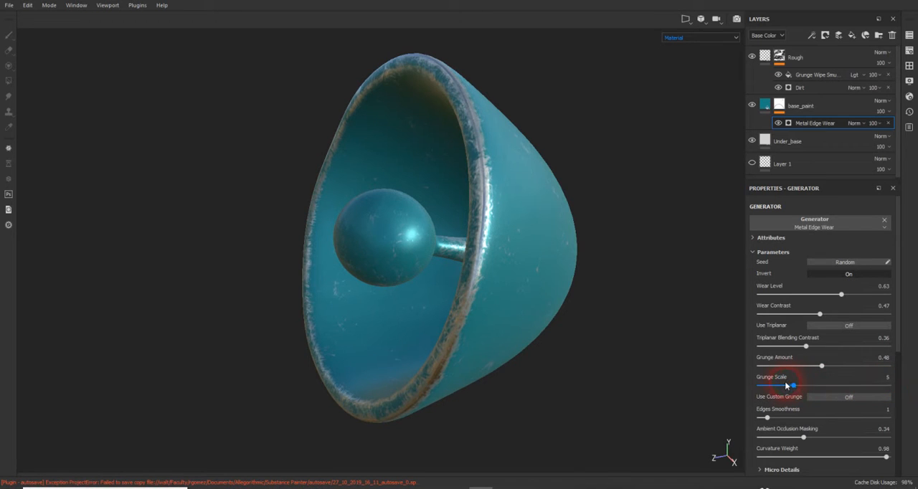
# - Switch the channel shown in the layer stack from Base Color to Height
pyautogui.keyDown('alt'); pyautogui.moveTo(550, 281); pyautogui.dragTo(511, 262); pyautogui.keyUp('alt')
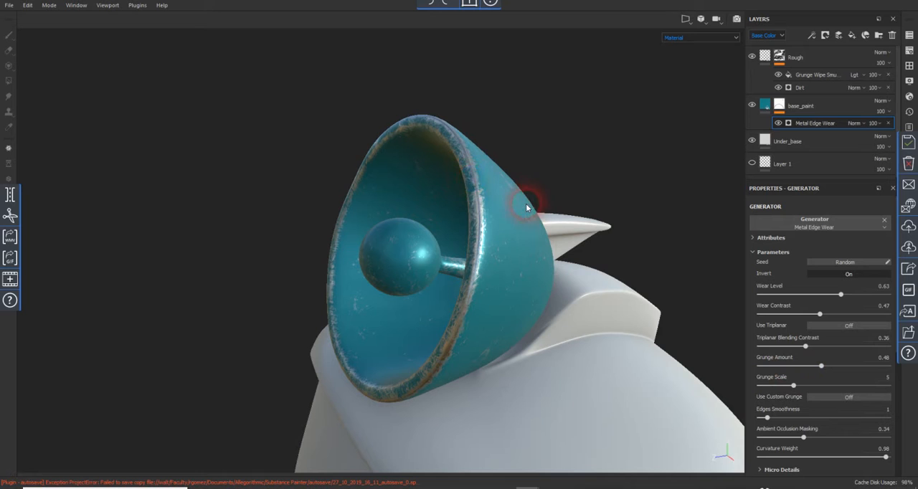
pyautogui.keyDown('alt'); pyautogui.moveTo(501, 247); pyautogui.dragTo(494, 227); pyautogui.keyUp('alt')
pyautogui.scroll(5, 509, 184)
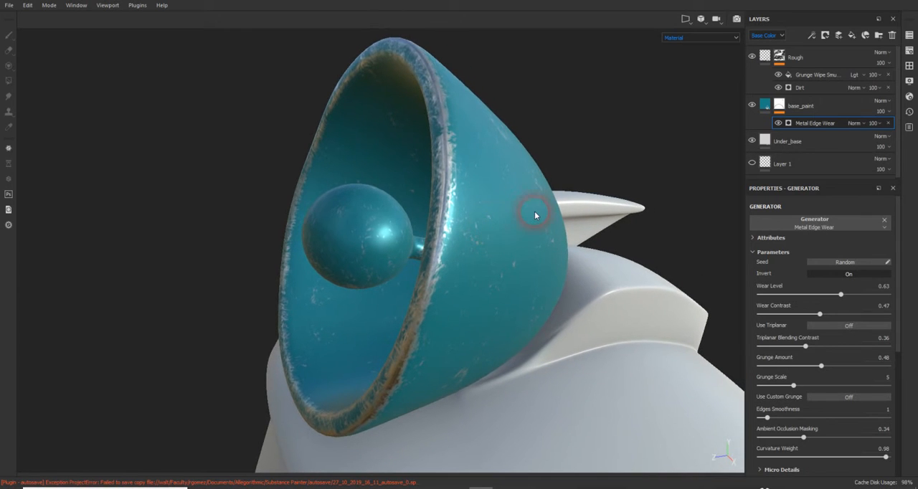
pyautogui.press('alt')
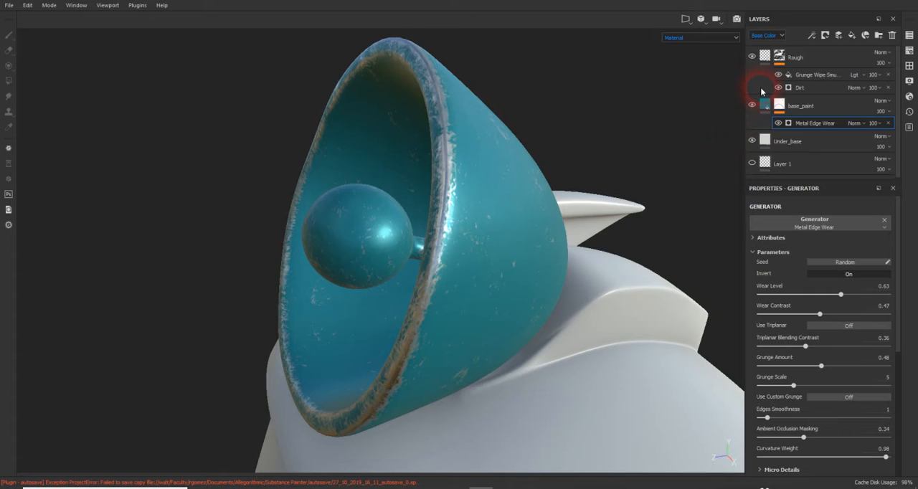
pyautogui.click(782, 35)
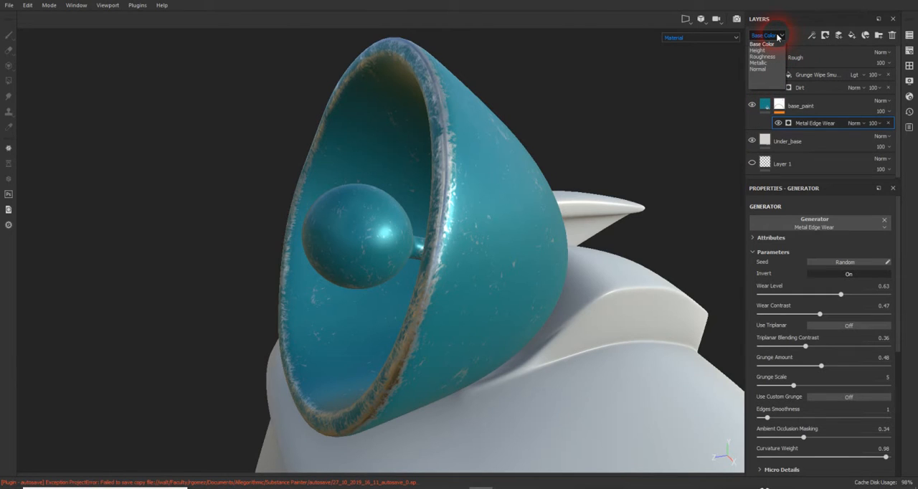
pyautogui.click(764, 50)
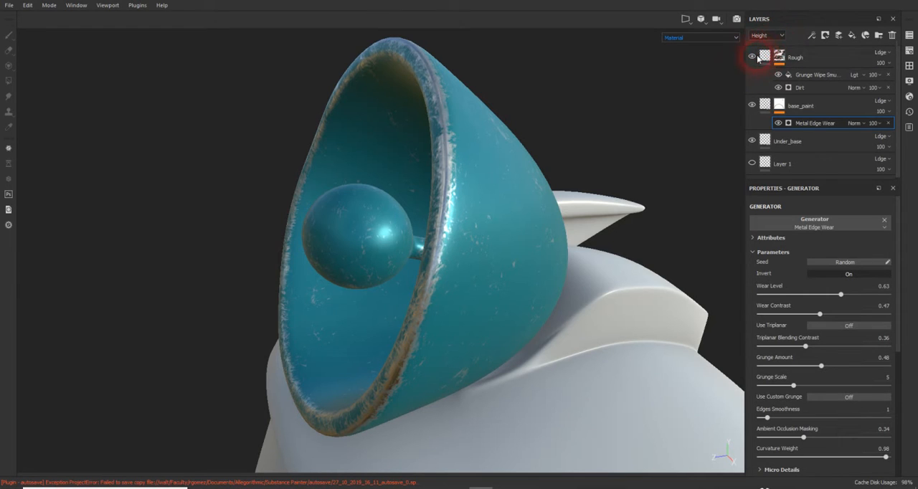
pyautogui.click(766, 36)
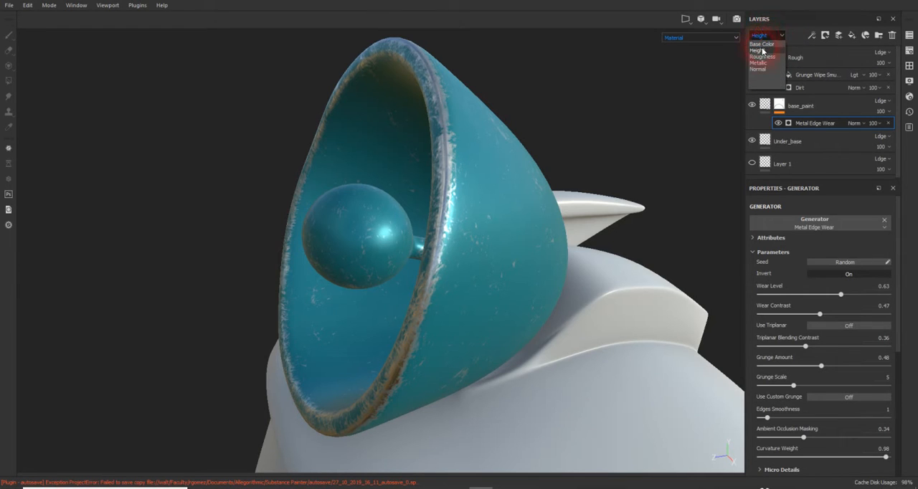
pyautogui.click(765, 51)
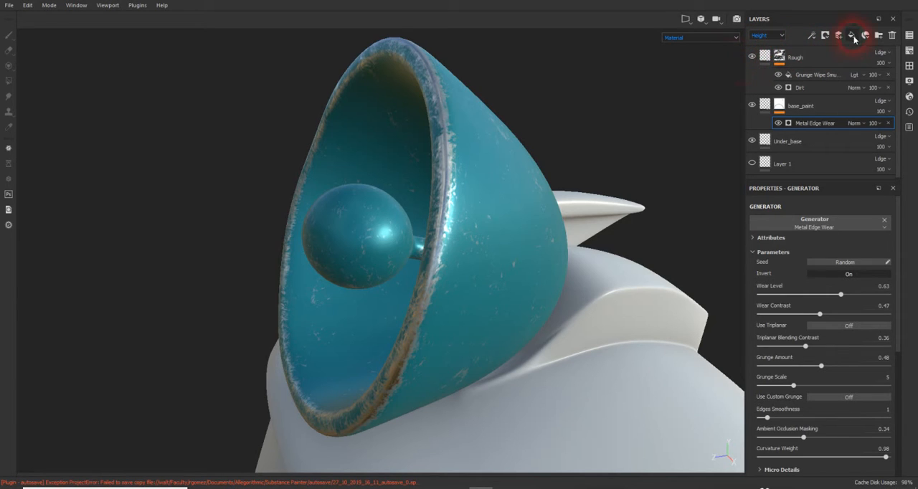
# - Add a fill layer above the Rough layer and name it Bump
pyautogui.click(765, 56)
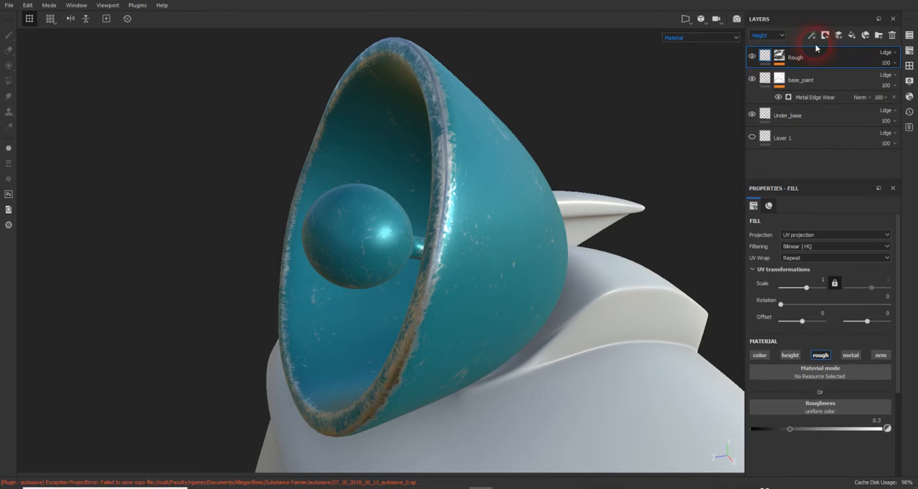
pyautogui.click(852, 36)
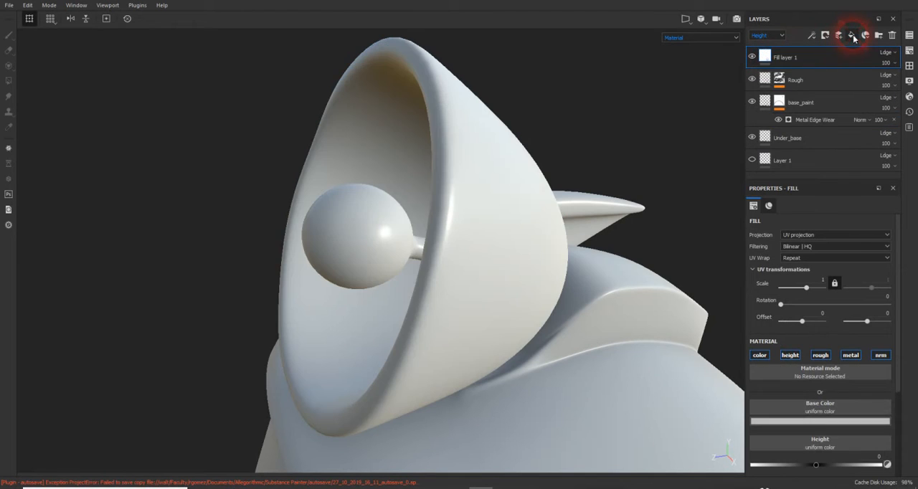
pyautogui.doubleClick(789, 58)
pyautogui.doubleClick(780, 62)
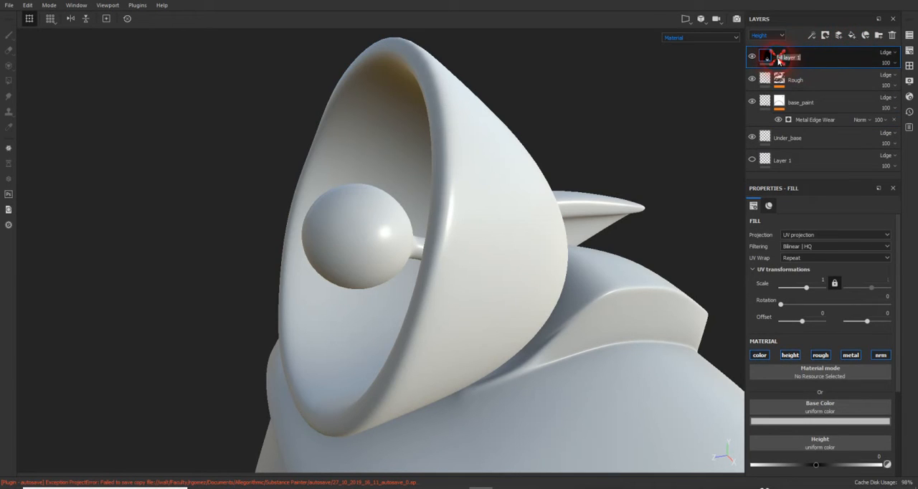
pyautogui.write('Bul')
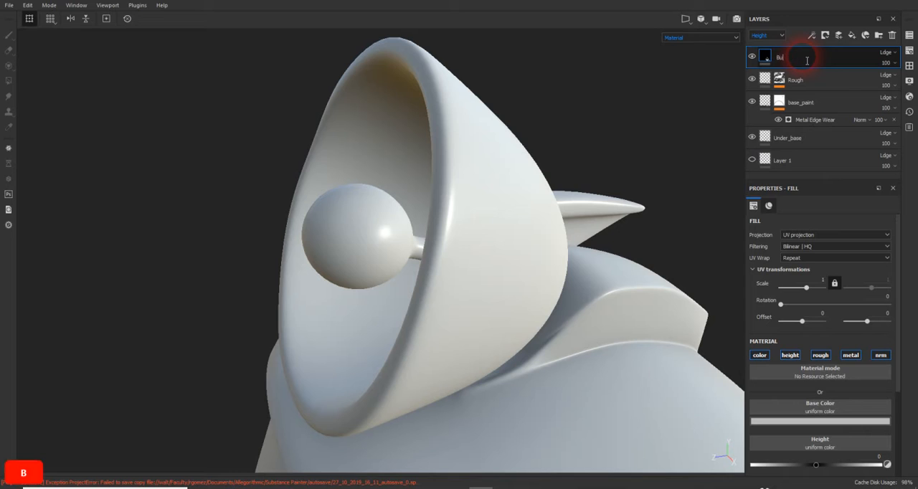
pyautogui.press('BackSpace')
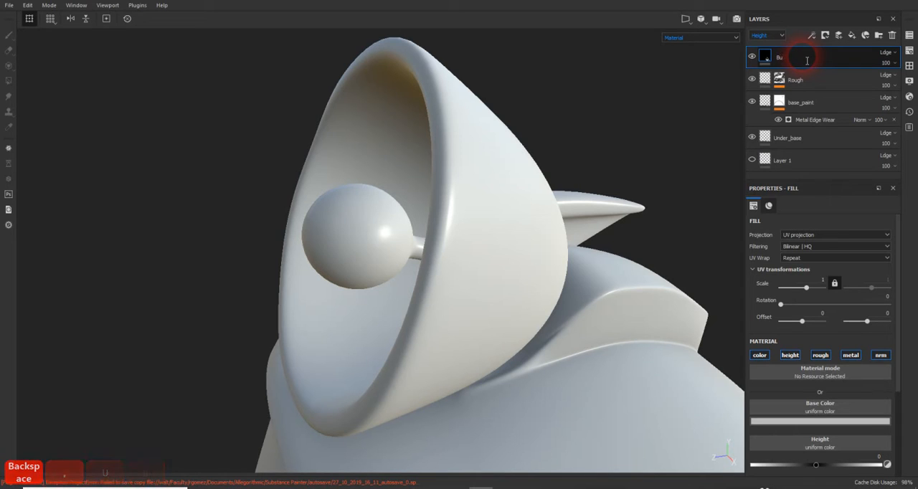
pyautogui.write('mp')
pyautogui.press('Return')
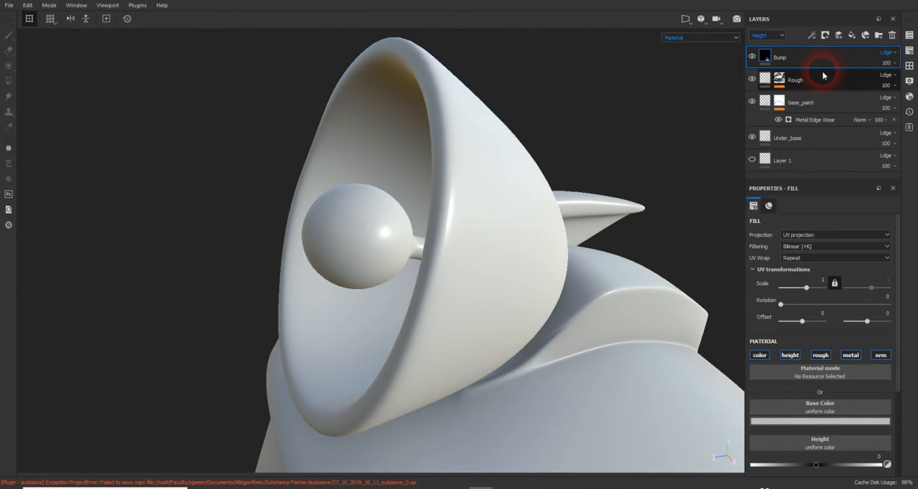
# - Create a layer folder above Bump and name it basepaint
pyautogui.doubleClick(812, 81)
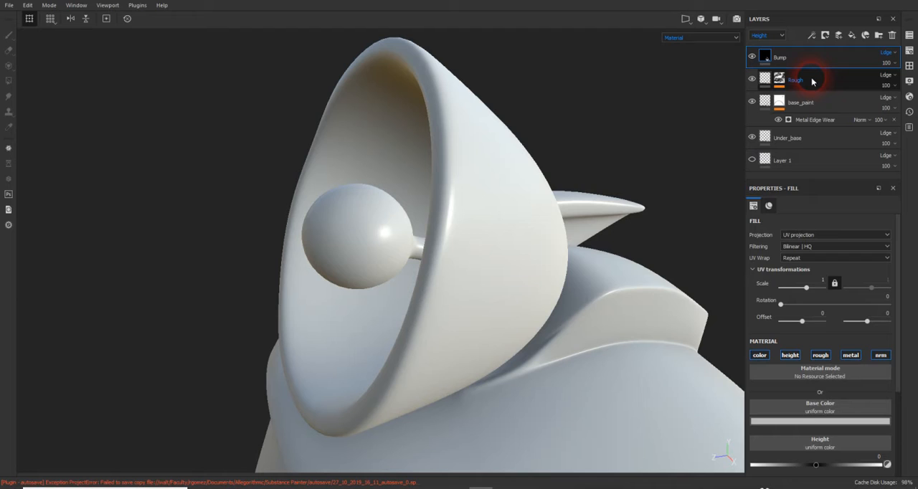
pyautogui.click(879, 36)
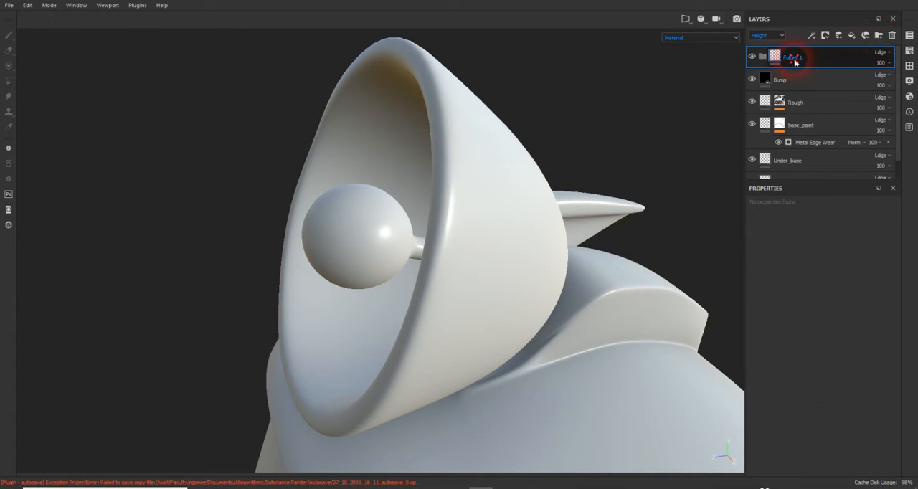
pyautogui.doubleClick(795, 57)
pyautogui.write('ba')
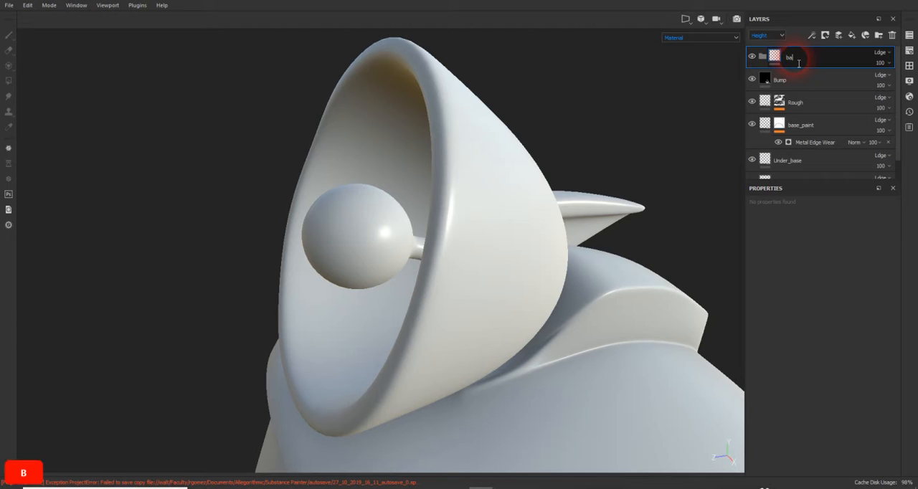
pyautogui.write('sepaint')
pyautogui.press('Return')
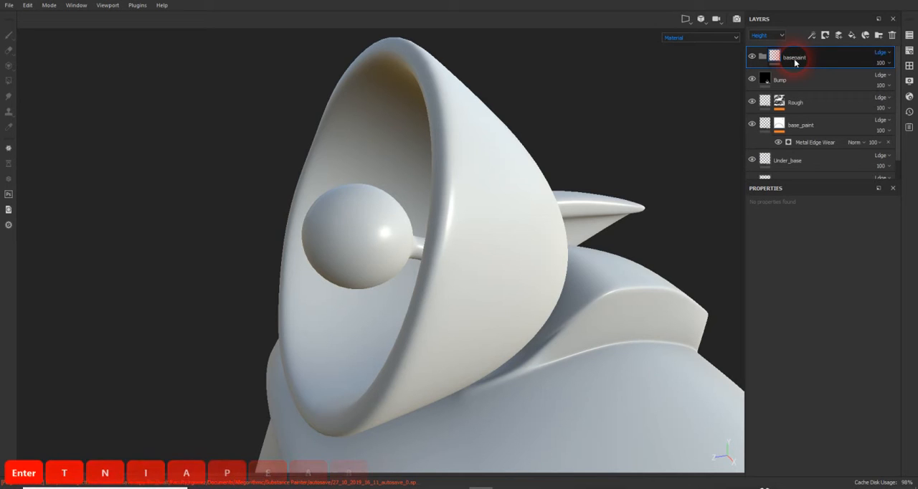
# - Move the Rough, base_paint, Under_base and Layer 1 layers into the basepaint folder and collapse it
pyautogui.click(795, 102)
pyautogui.scroll(-1, 795, 100)
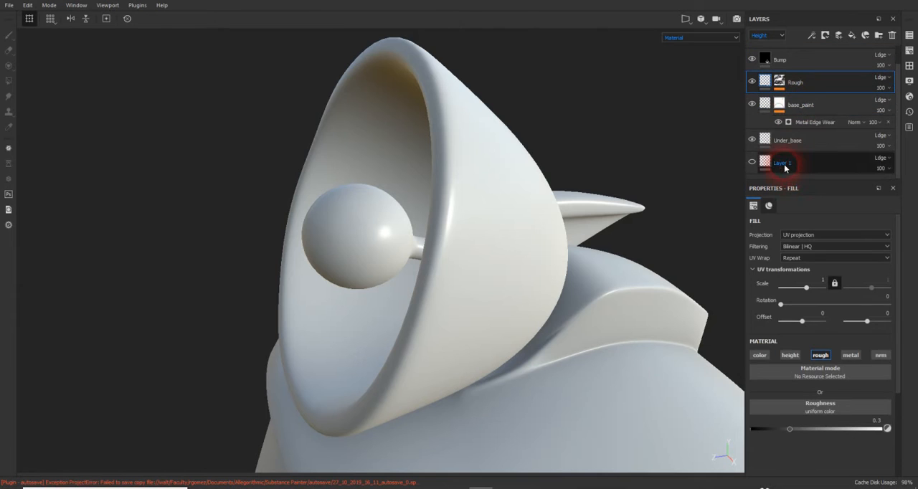
pyautogui.click(785, 161)
pyautogui.scroll(1, 783, 144)
pyautogui.keyDown('shift'); pyautogui.click(784, 114); pyautogui.keyUp('shift')
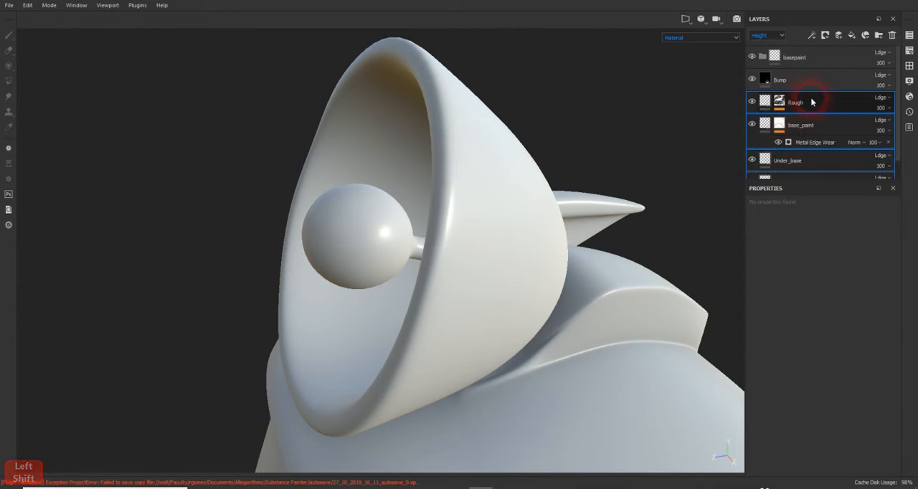
pyautogui.doubleClick(802, 104)
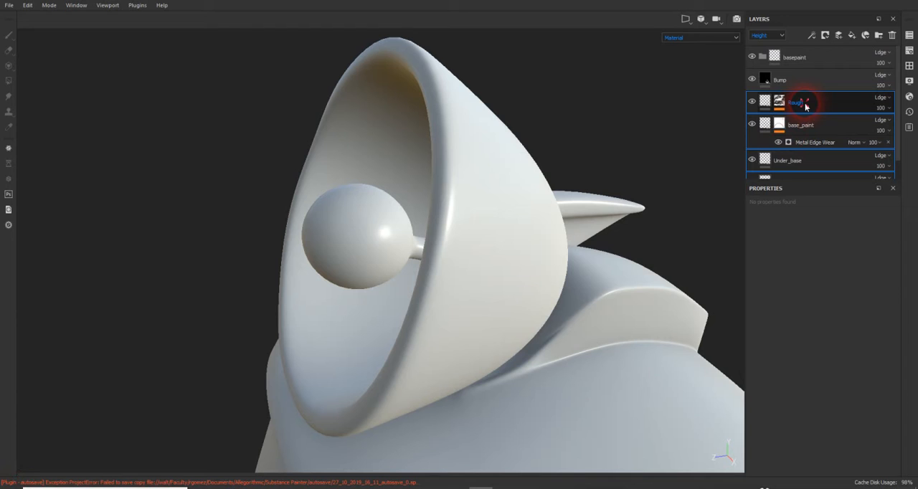
pyautogui.moveTo(804, 102)
pyautogui.mouseDown()
pyautogui.moveTo(847, 89)
pyautogui.moveTo(845, 72)
pyautogui.moveTo(803, 63)
pyautogui.mouseUp()
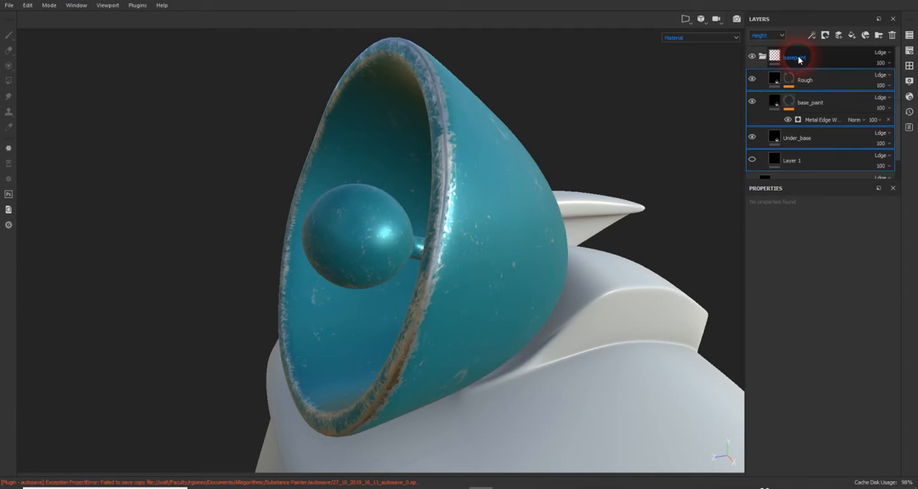
pyautogui.click(762, 58)
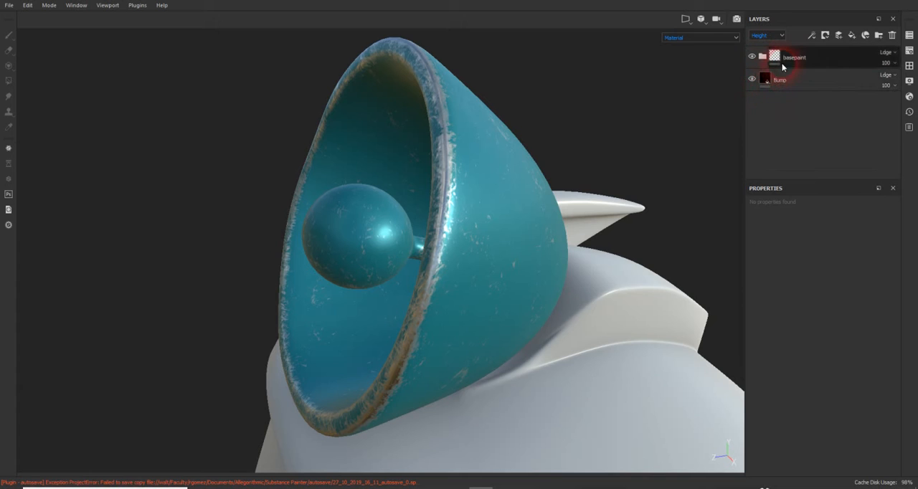
# - Turn off the color, rough, metal and nrm channels of the Bump fill layer, keeping only height
pyautogui.click(788, 78)
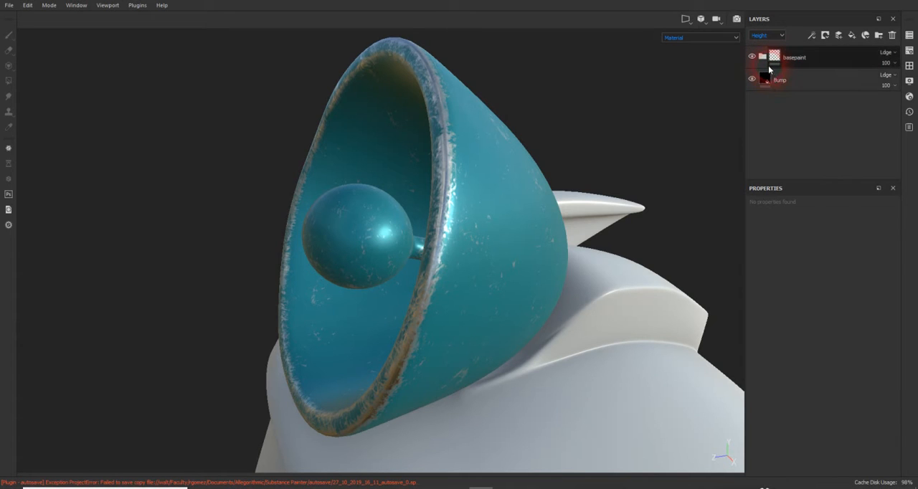
pyautogui.click(789, 79)
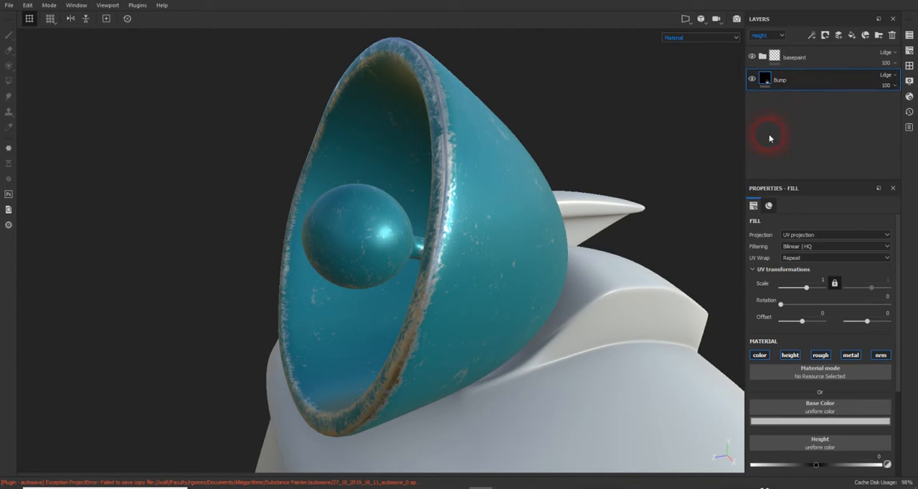
pyautogui.click(760, 355)
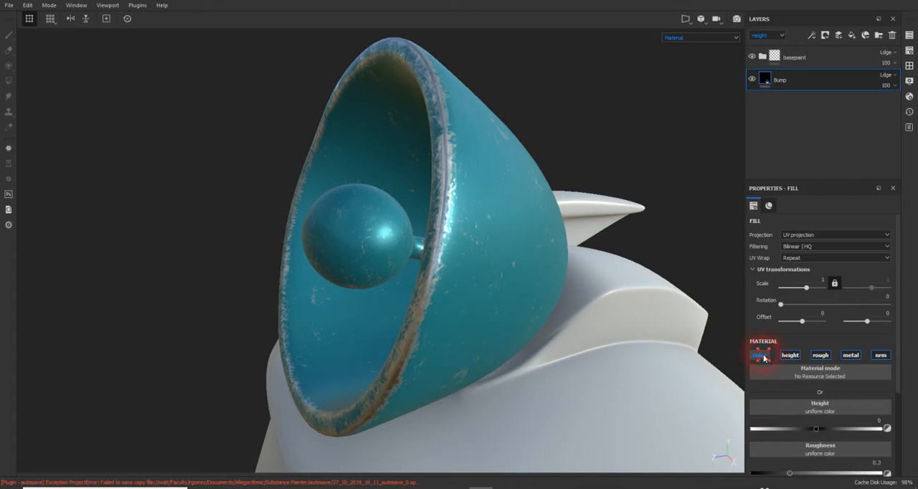
pyautogui.click(818, 356)
pyautogui.click(817, 357)
pyautogui.click(854, 356)
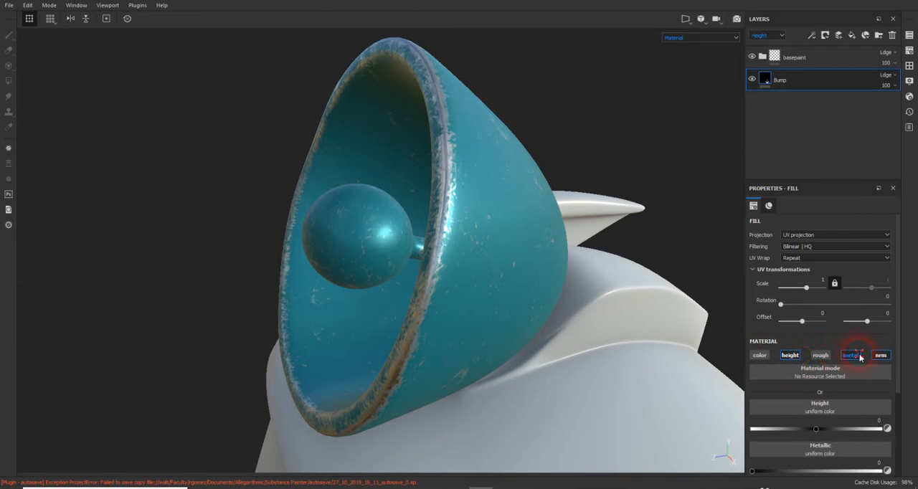
pyautogui.click(861, 357)
pyautogui.click(881, 355)
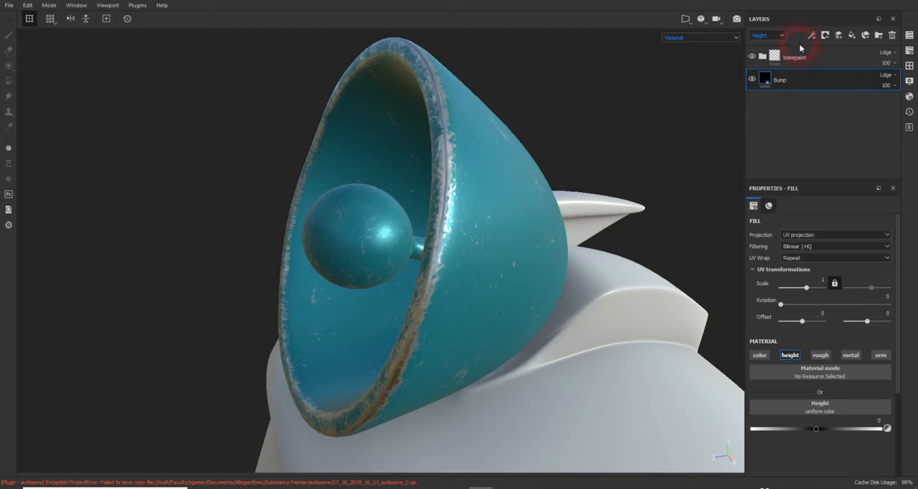
# - Add a black mask to the Bump layer and add an empty generator to that mask
pyautogui.click(825, 35)
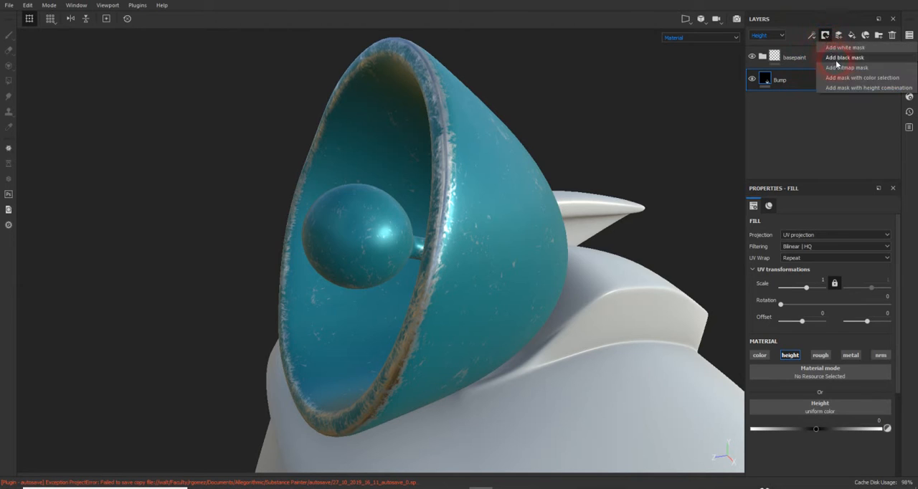
pyautogui.click(836, 59)
pyautogui.click(782, 78)
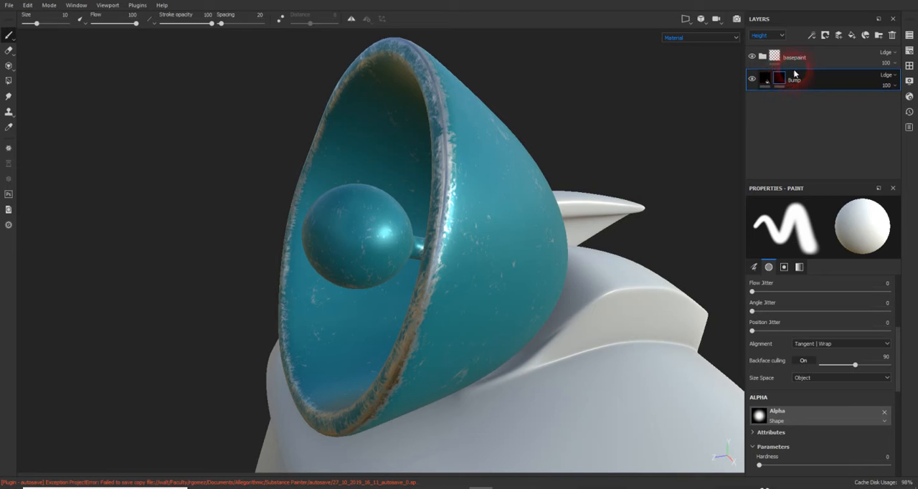
pyautogui.click(813, 36)
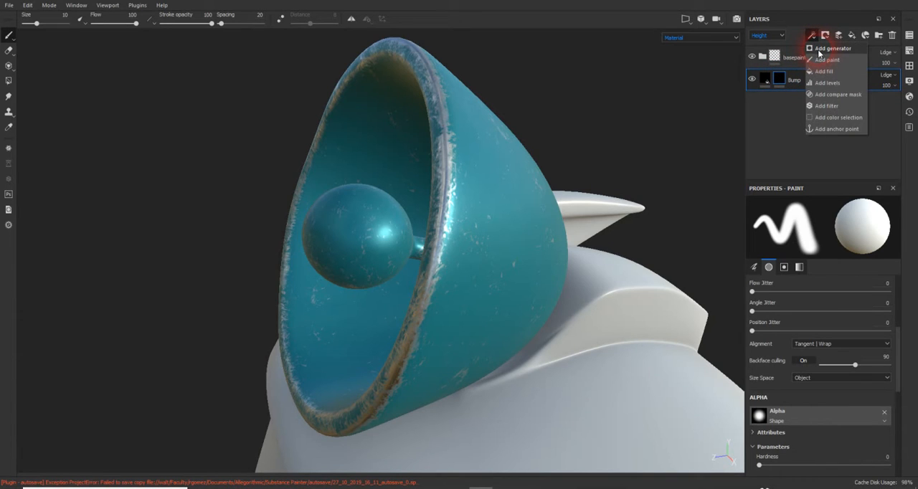
pyautogui.click(819, 50)
pyautogui.click(804, 88)
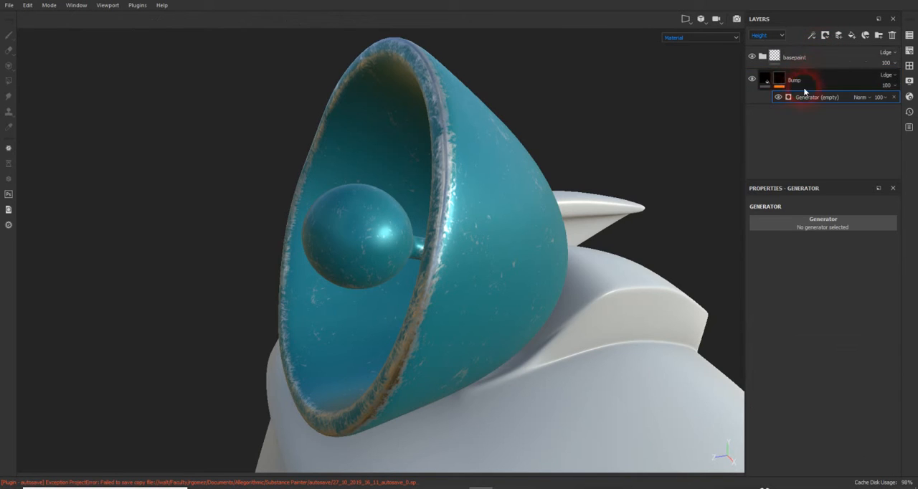
pyautogui.click(814, 145)
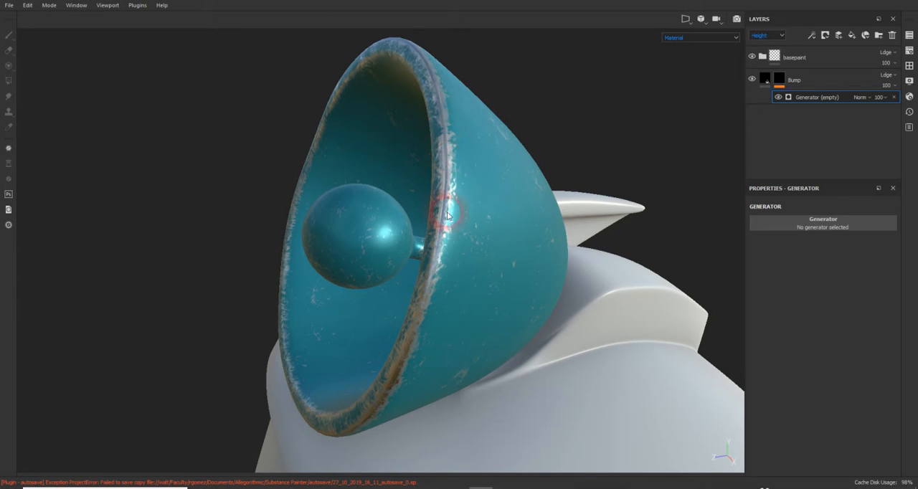
# - Assign the Metal Edge Wear generator to the Bump layer's mask and review its parameters and image inputs
pyautogui.click(802, 224)
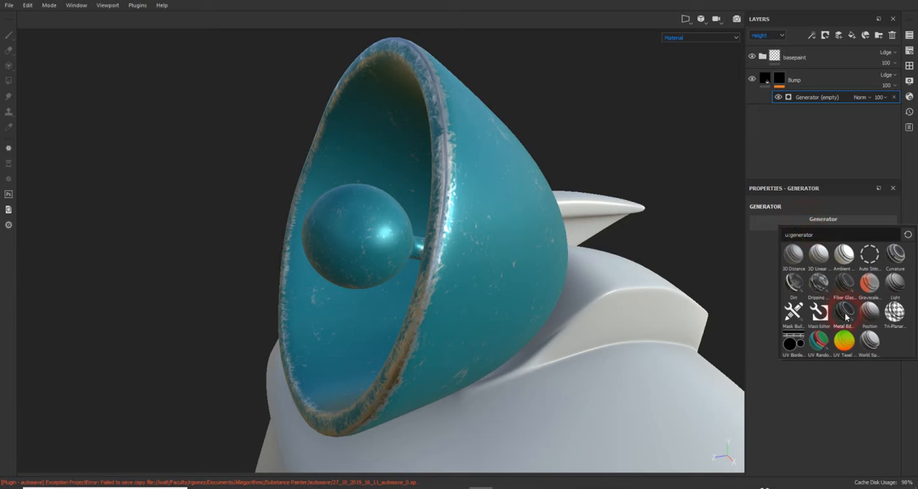
pyautogui.moveTo(847, 317)
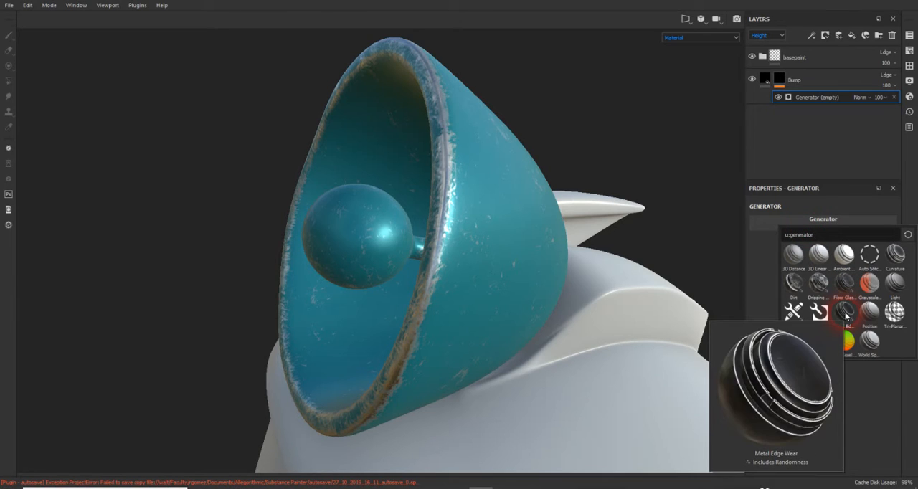
pyautogui.click(845, 313)
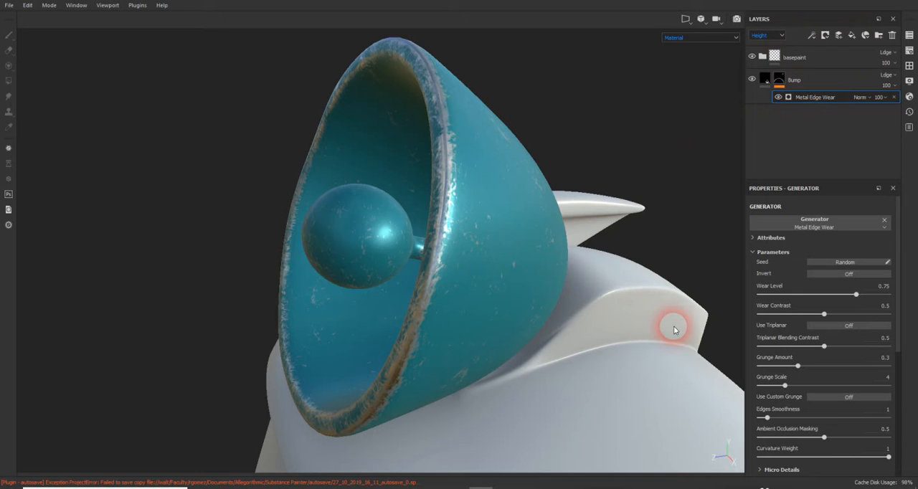
pyautogui.scroll(-3, 843, 384)
pyautogui.scroll(-3, 843, 384)
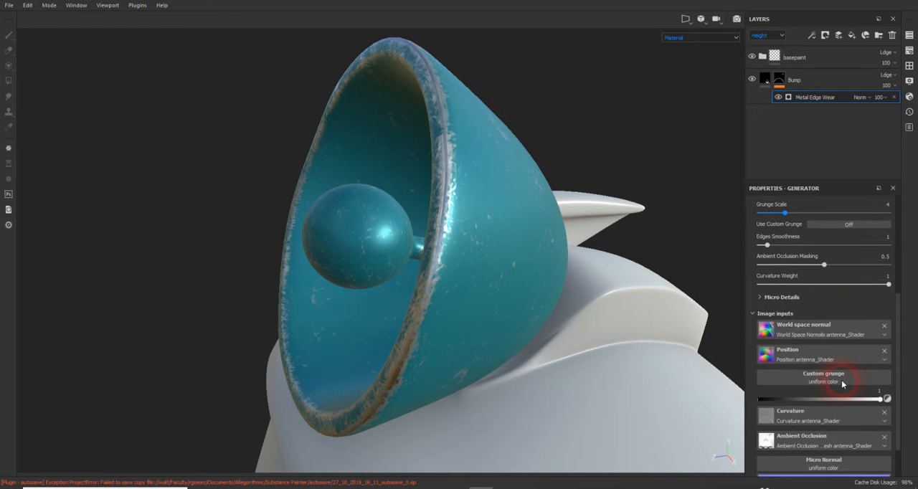
pyautogui.scroll(-2, 843, 385)
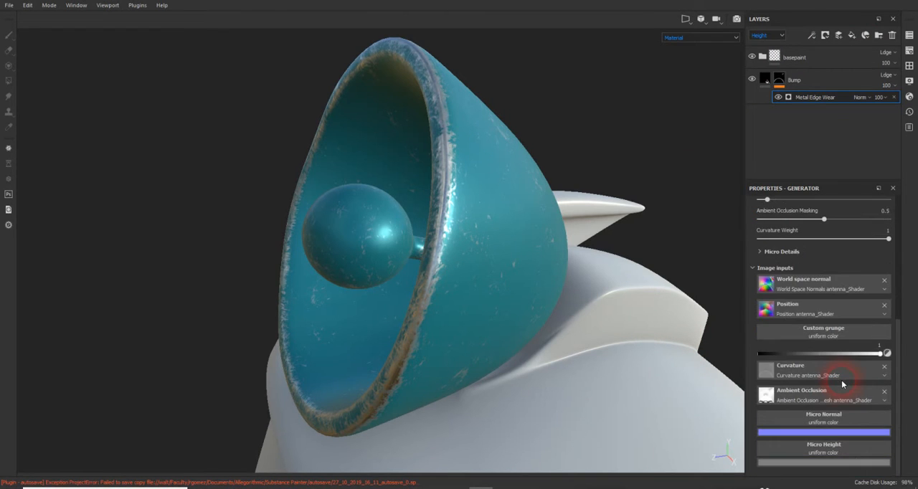
pyautogui.scroll(8, 842, 379)
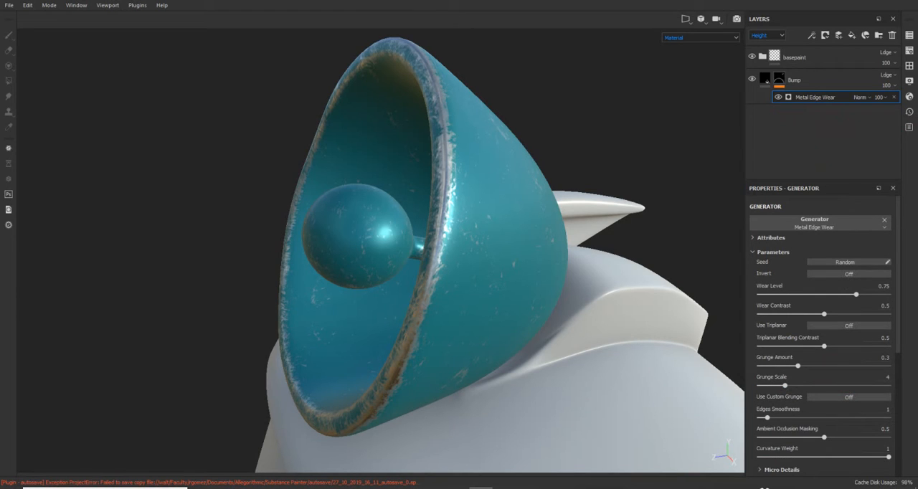
pyautogui.press('Return')
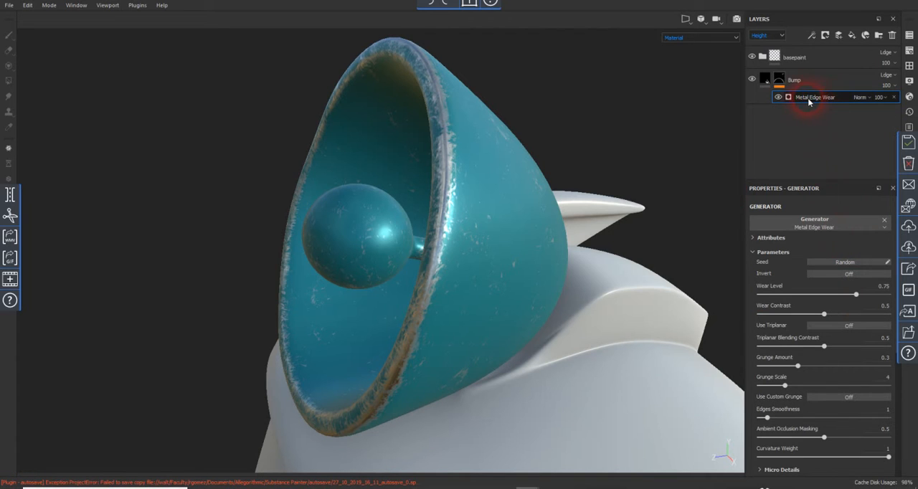
# - Lower the Bump fill layer's height to -0.0691 so the masked areas are dented
pyautogui.click(781, 80)
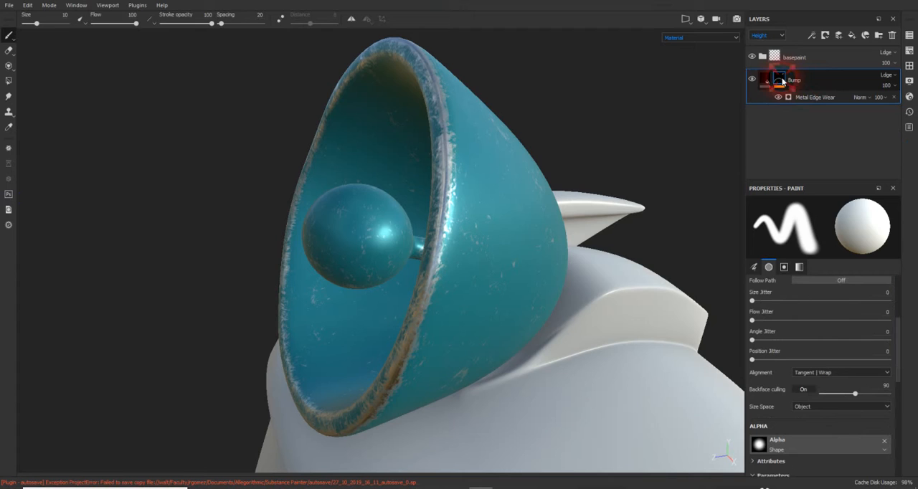
pyautogui.click(766, 79)
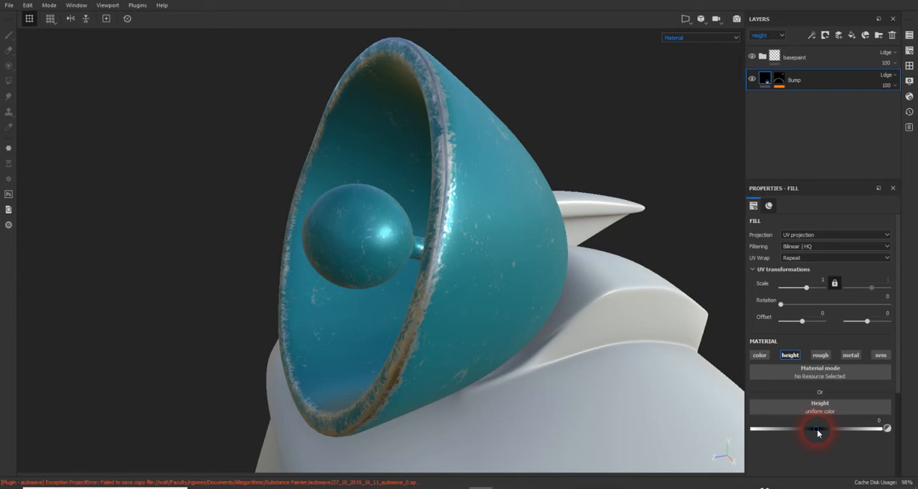
pyautogui.moveTo(817, 429)
pyautogui.mouseDown()
pyautogui.moveTo(778, 427)
pyautogui.moveTo(812, 431)
pyautogui.mouseUp()
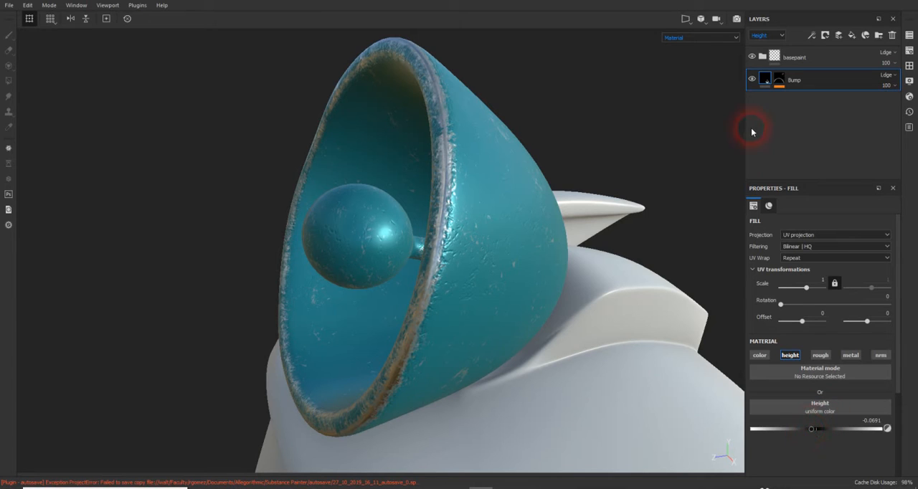
# - In the Bump mask's Metal Edge Wear generator, set Grunge Amount to 0.4 and Triplanar Blending Contrast to 0.43
pyautogui.click(779, 79)
pyautogui.click(780, 80)
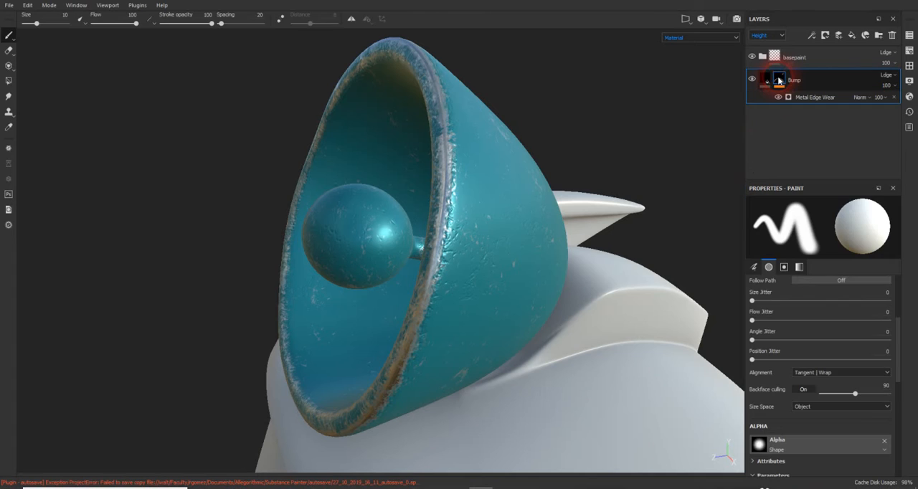
pyautogui.click(798, 99)
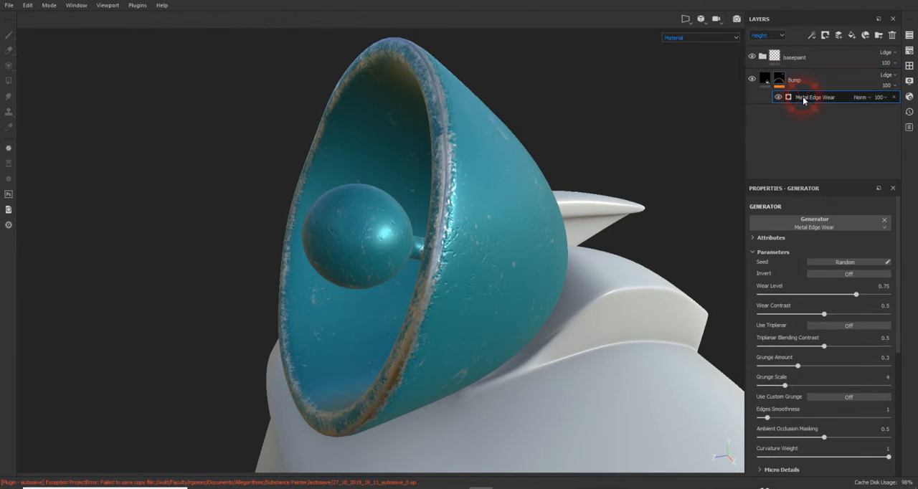
pyautogui.click(881, 287)
pyautogui.click(809, 390)
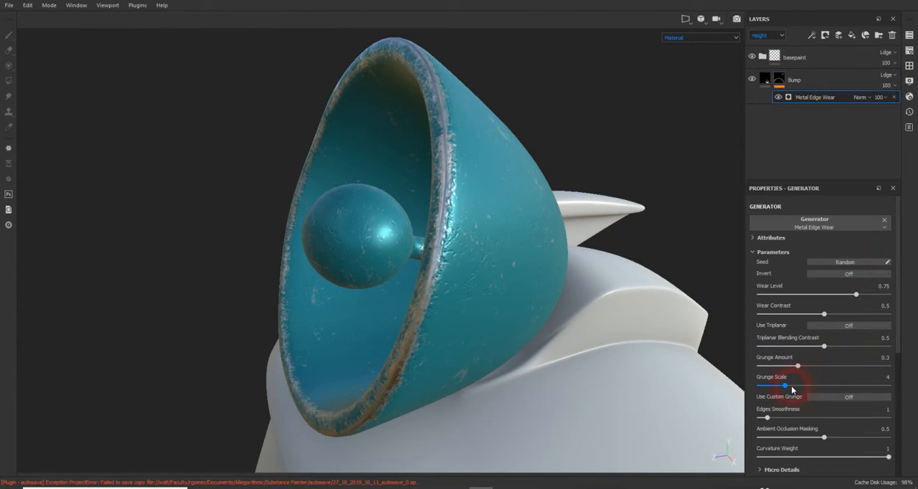
pyautogui.moveTo(787, 390); pyautogui.dragTo(800, 365)
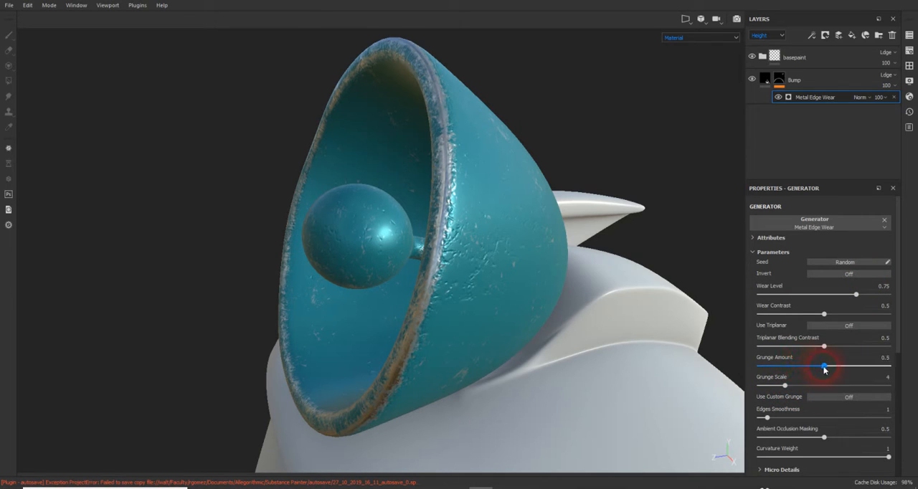
pyautogui.moveTo(865, 369); pyautogui.dragTo(802, 370)
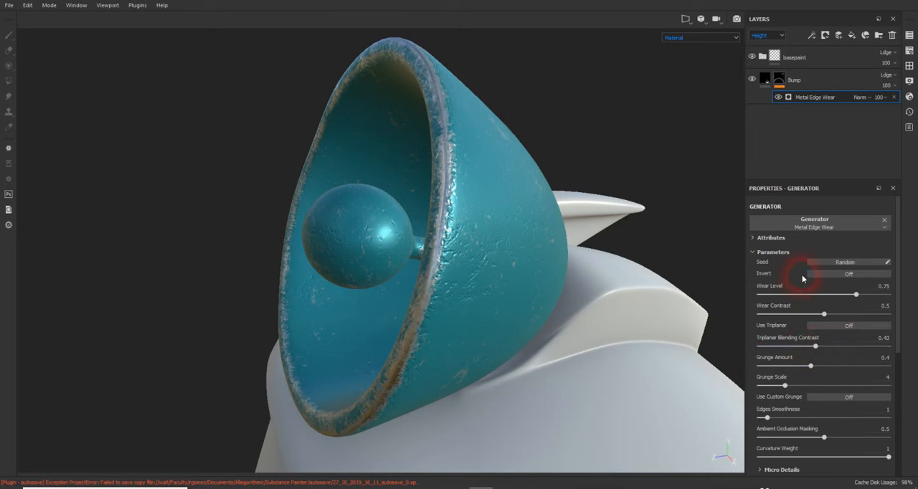
# - Collapse the basepaint folder and examine how it and the Bump layer affect the antenna dish by toggling their visibility
pyautogui.keyDown('alt'); pyautogui.moveTo(595, 142); pyautogui.dragTo(448, 245); pyautogui.keyUp('alt')
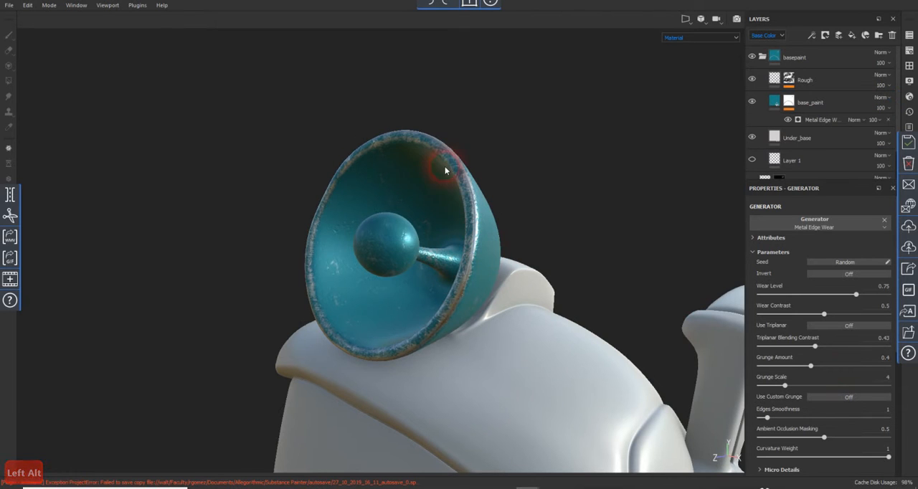
pyautogui.click(753, 58)
pyautogui.click(754, 58)
pyautogui.click(763, 57)
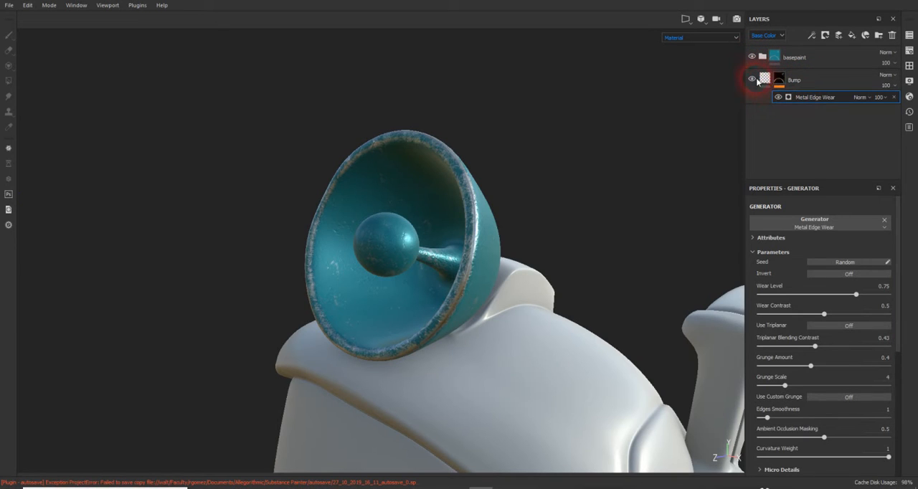
pyautogui.click(753, 79)
pyautogui.keyDown('alt'); pyautogui.moveTo(391, 217); pyautogui.dragTo(564, 178); pyautogui.keyUp('alt')
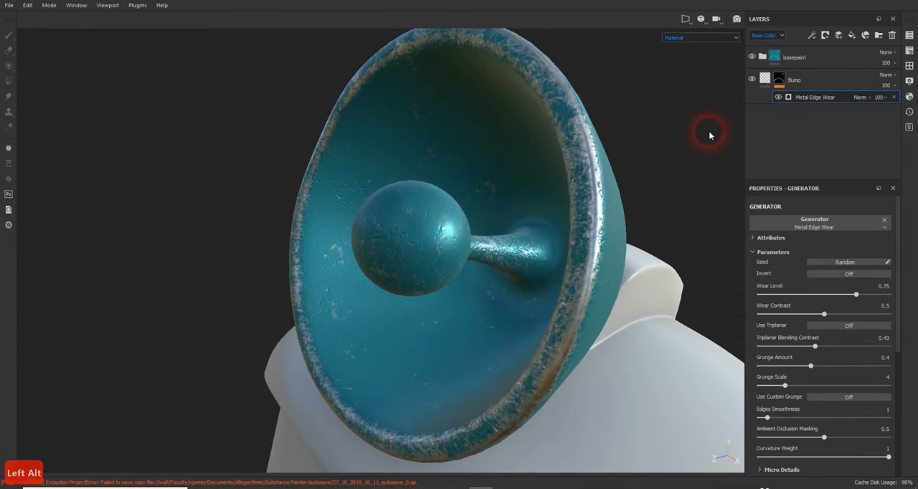
# - Expand the basepaint folder and check the effect of base_paint's Metal Edge Wear mask generator by hiding and showing it
pyautogui.click(813, 57)
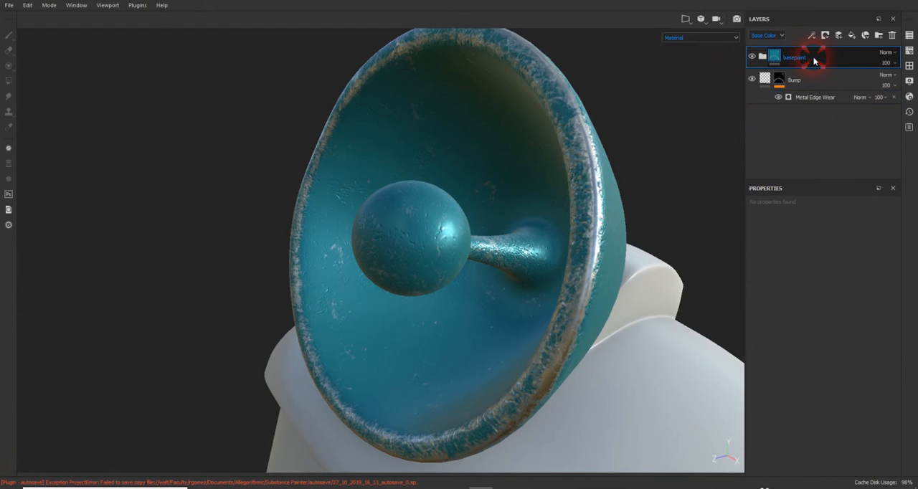
pyautogui.click(762, 58)
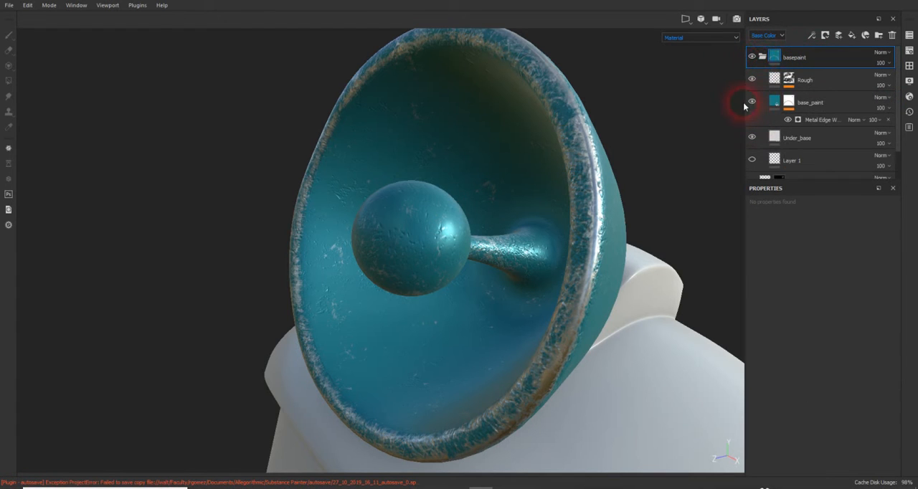
pyautogui.click(776, 103)
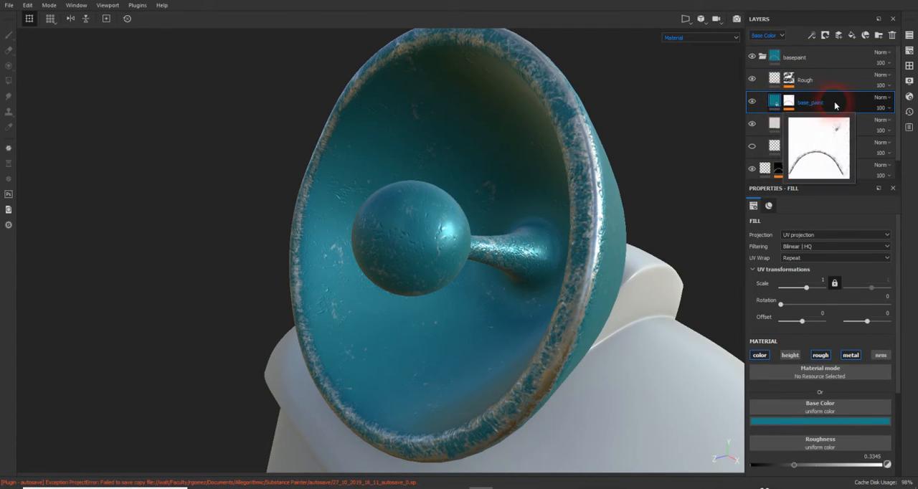
pyautogui.moveTo(773, 102)
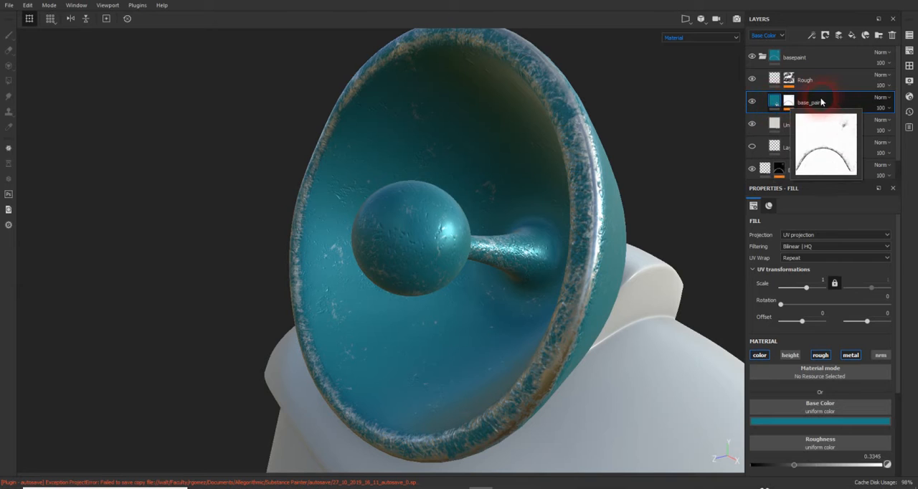
pyautogui.click(788, 102)
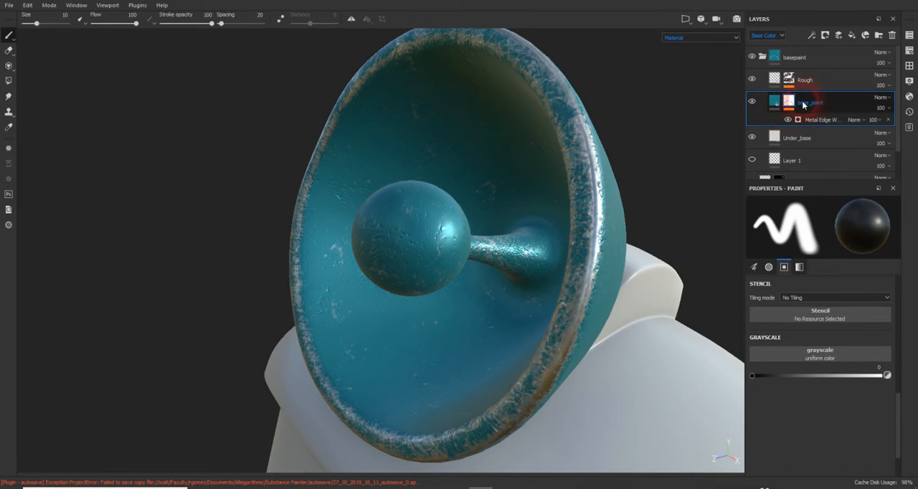
pyautogui.click(790, 119)
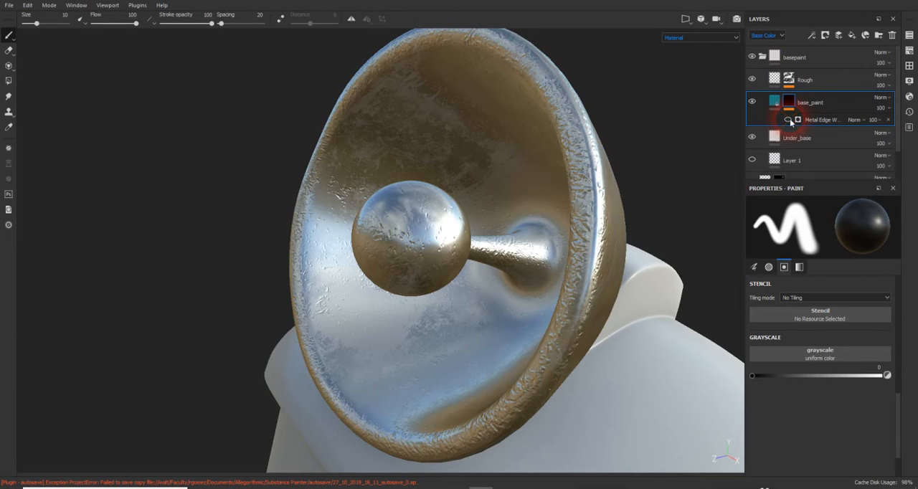
pyautogui.click(789, 120)
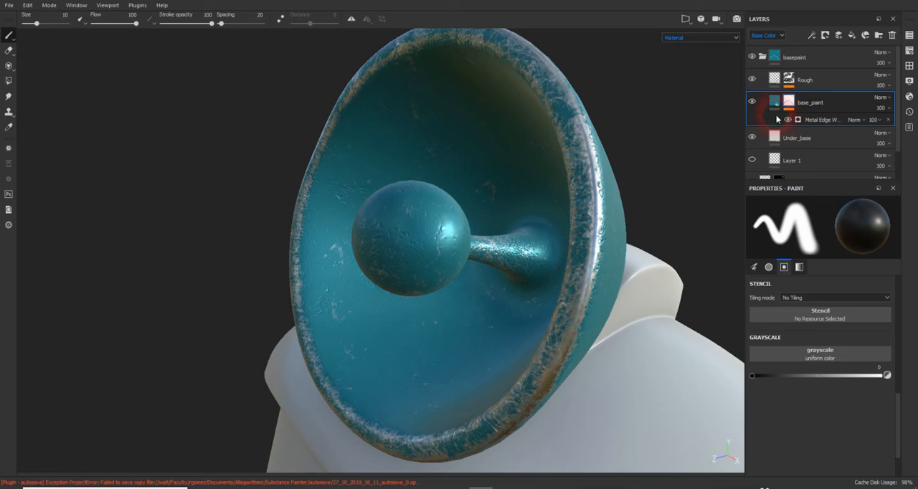
# - Add a paint effect to the material content of the base_paint fill layer
pyautogui.click(774, 103)
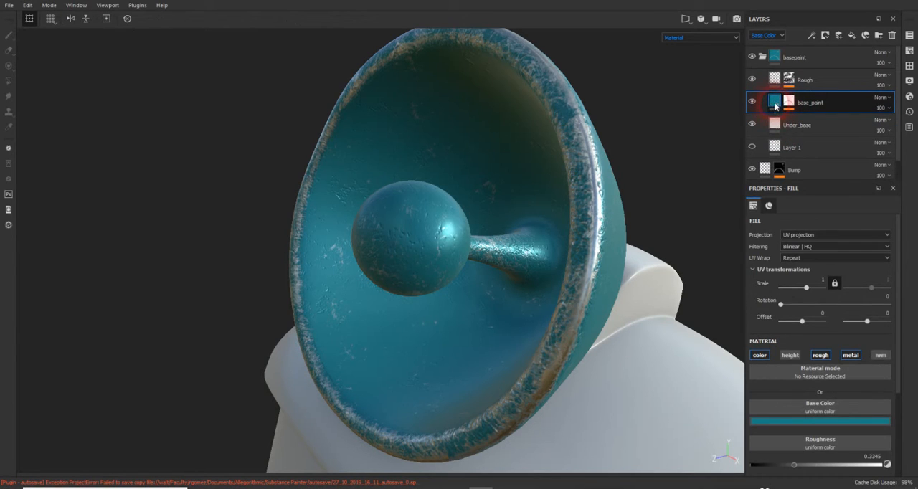
pyautogui.moveTo(775, 105)
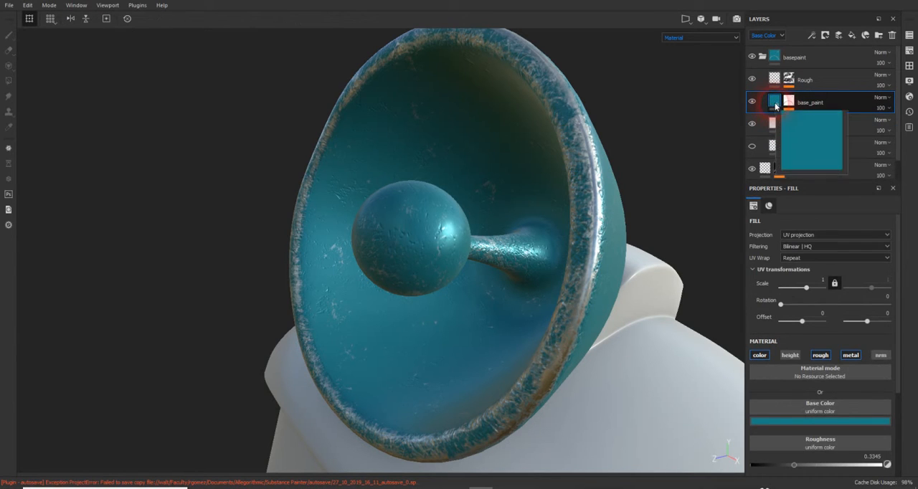
pyautogui.click(813, 35)
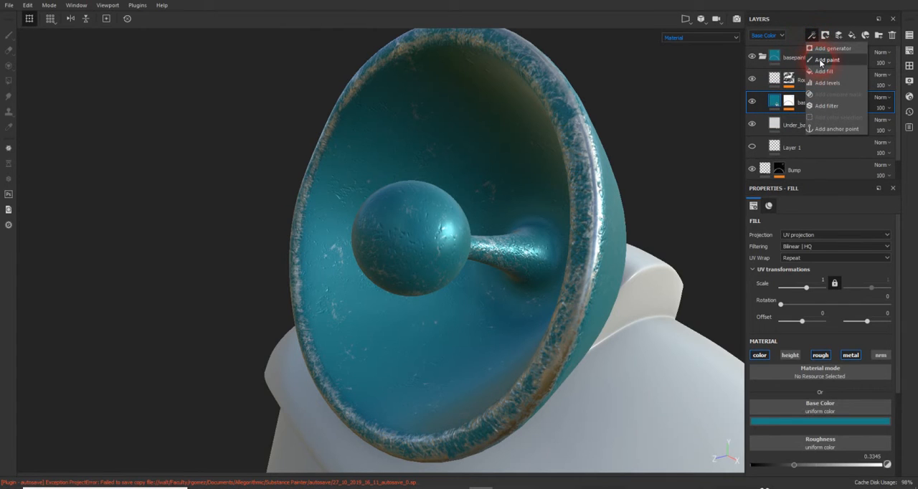
pyautogui.click(821, 61)
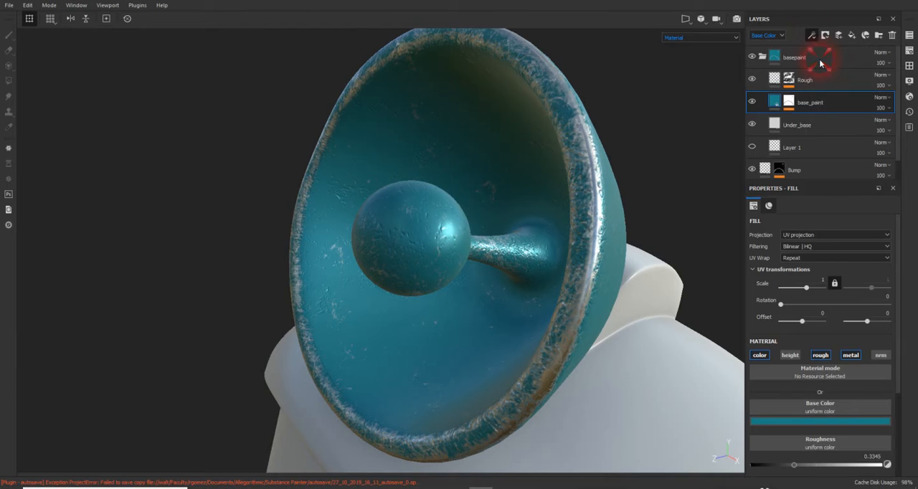
# - Compare the effects on base_paint's mask with those on its material content by switching between the two
pyautogui.click(791, 102)
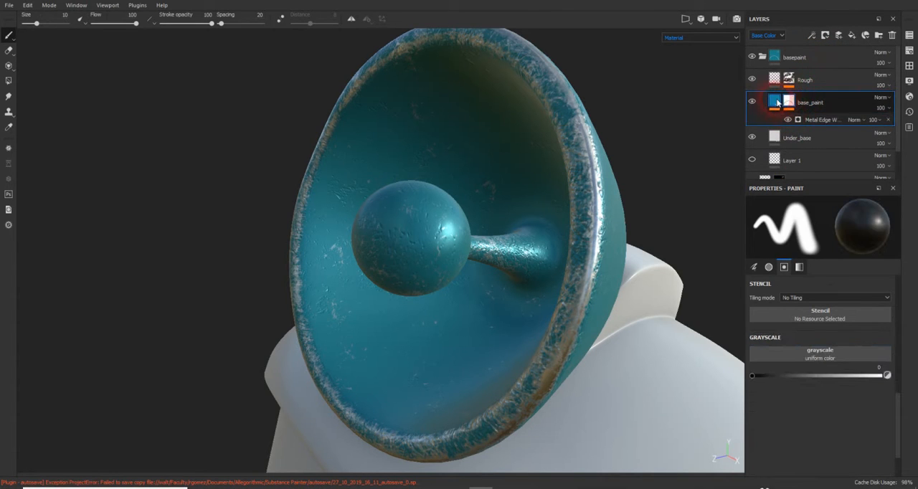
pyautogui.click(776, 102)
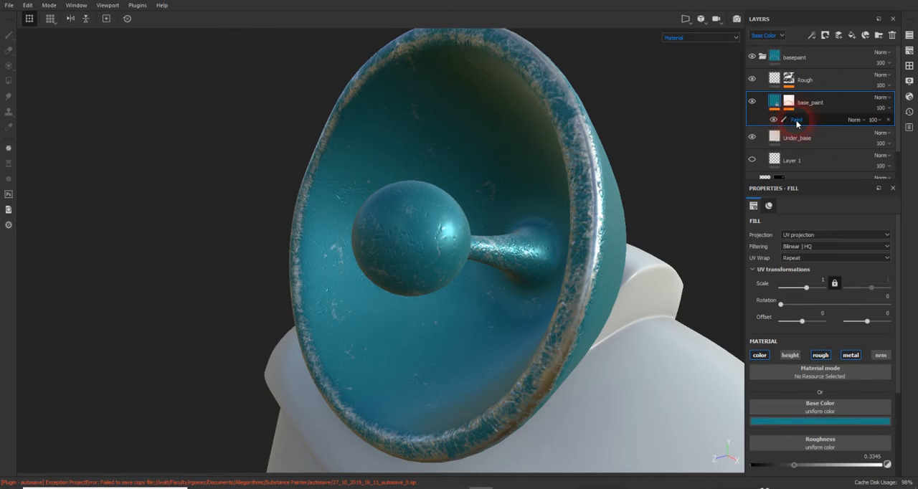
pyautogui.click(800, 121)
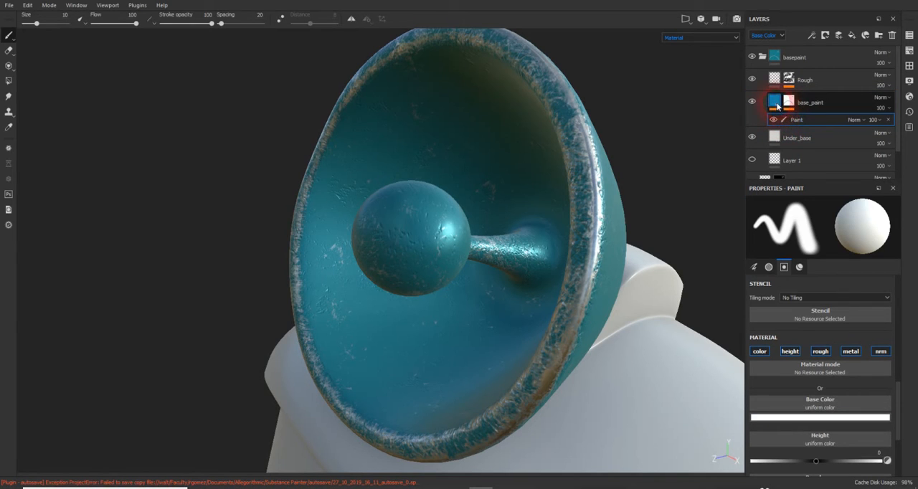
pyautogui.click(778, 106)
pyautogui.moveTo(778, 105)
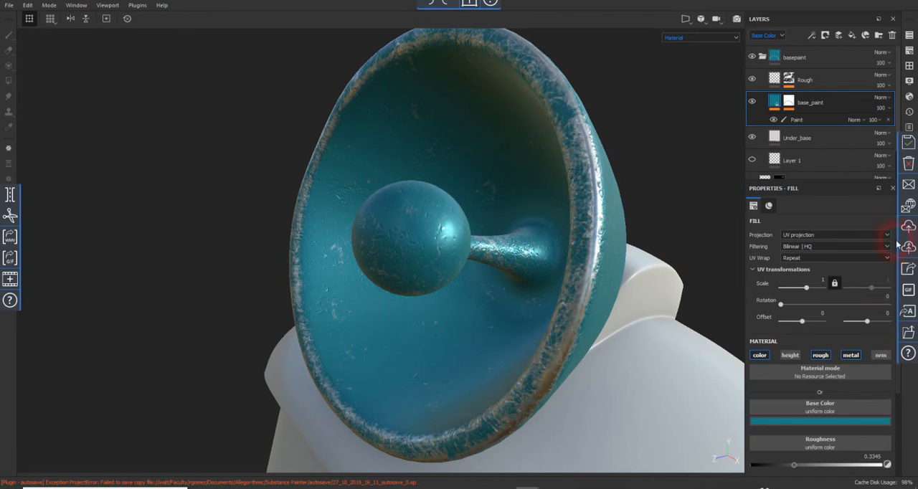
# - Select base_paint's paint effect and limit its material to the color channel, disabling height, rough, metal and nrm
pyautogui.click(795, 121)
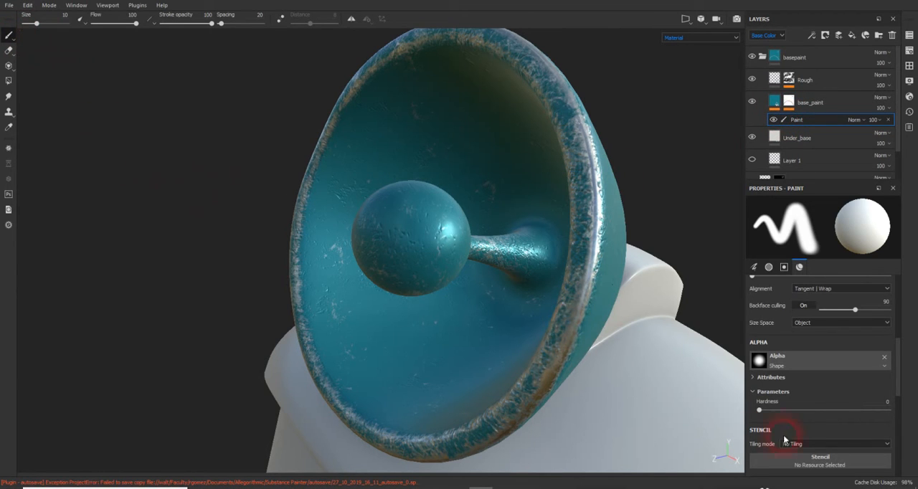
pyautogui.scroll(-3, 789, 434)
pyautogui.scroll(-1, 833, 433)
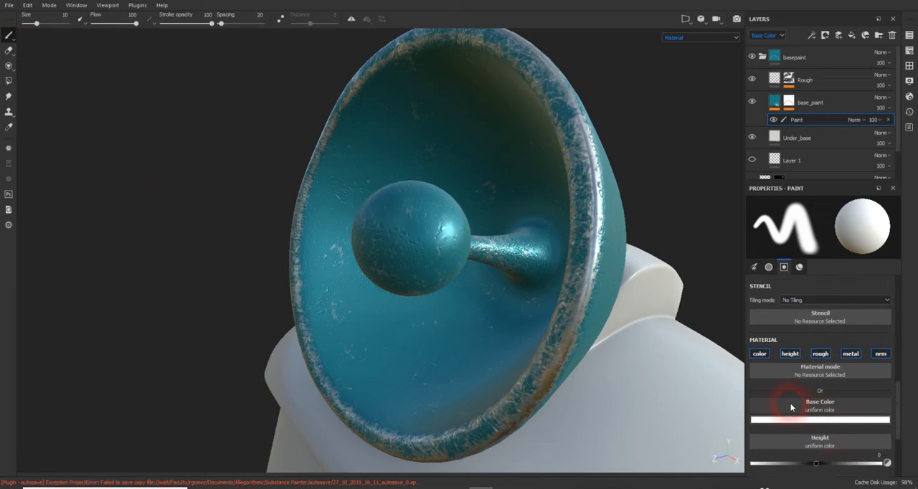
pyautogui.click(788, 354)
pyautogui.click(820, 354)
pyautogui.click(851, 355)
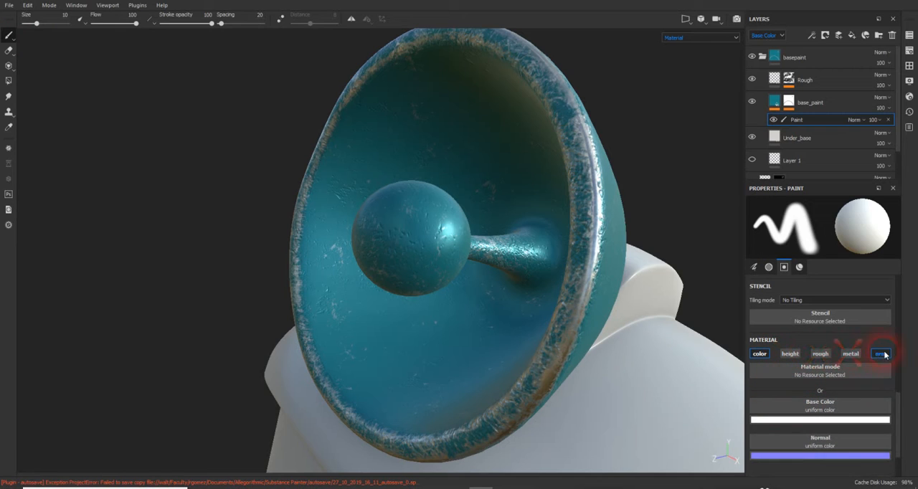
pyautogui.click(883, 354)
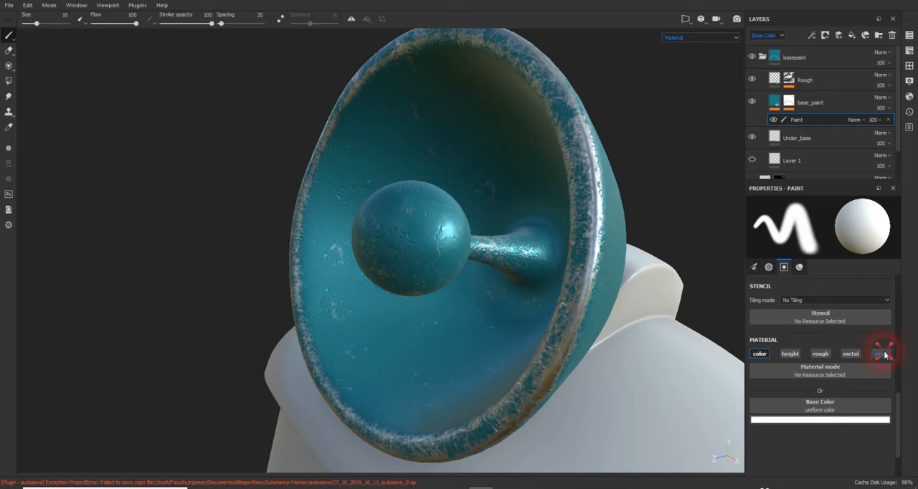
# - Set the brush's base color to a saturated orange with RGB 1.000, 0.216, 0.000
pyautogui.click(803, 420)
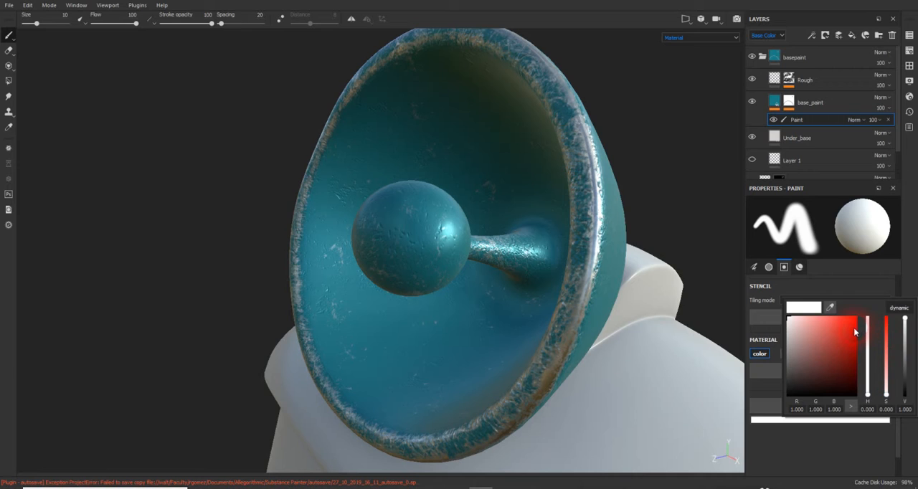
pyautogui.click(888, 330)
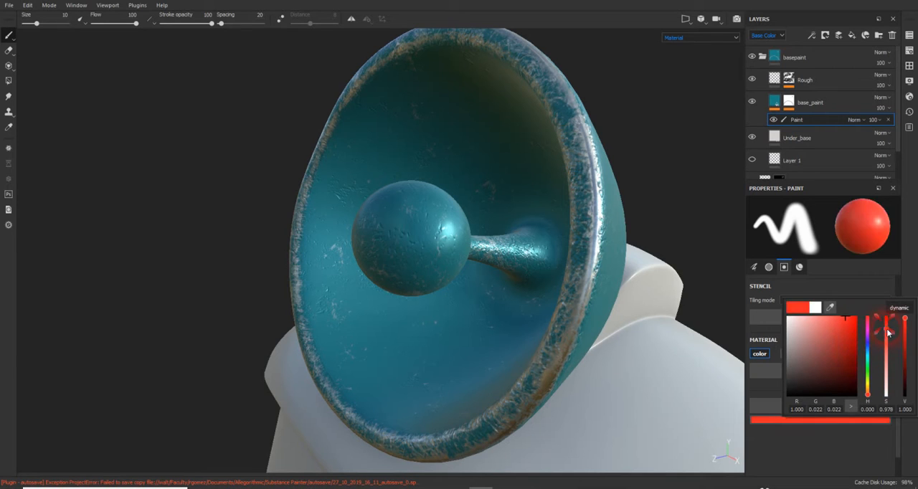
pyautogui.moveTo(866, 345); pyautogui.dragTo(870, 394)
pyautogui.moveTo(838, 349)
pyautogui.mouseDown()
pyautogui.moveTo(869, 307)
pyautogui.moveTo(875, 347)
pyautogui.moveTo(884, 315)
pyautogui.mouseUp()
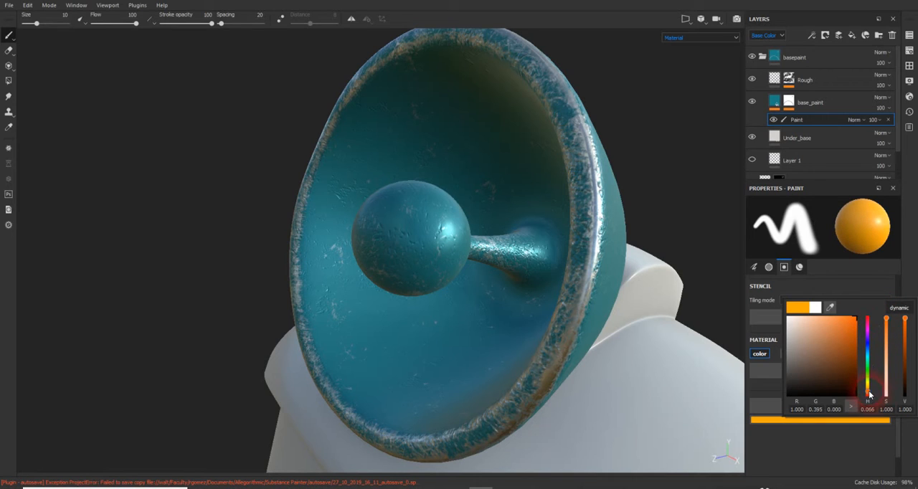
pyautogui.moveTo(870, 393); pyautogui.dragTo(869, 397)
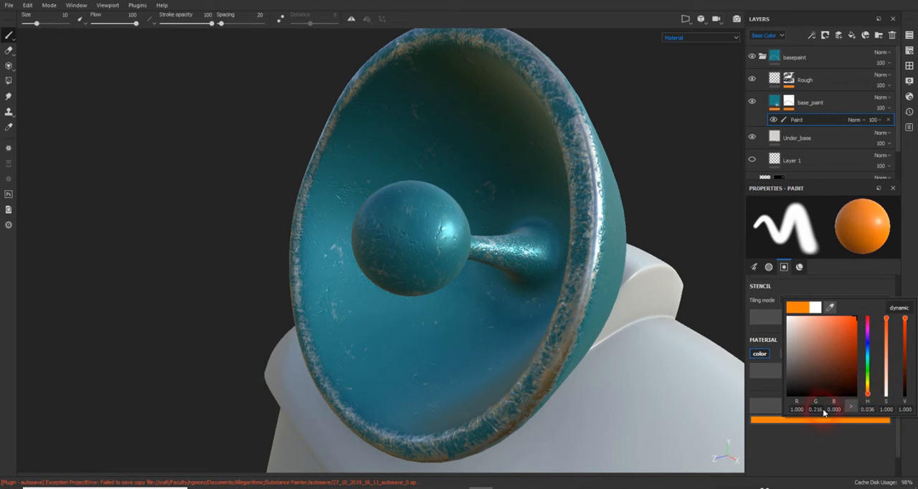
pyautogui.click(813, 441)
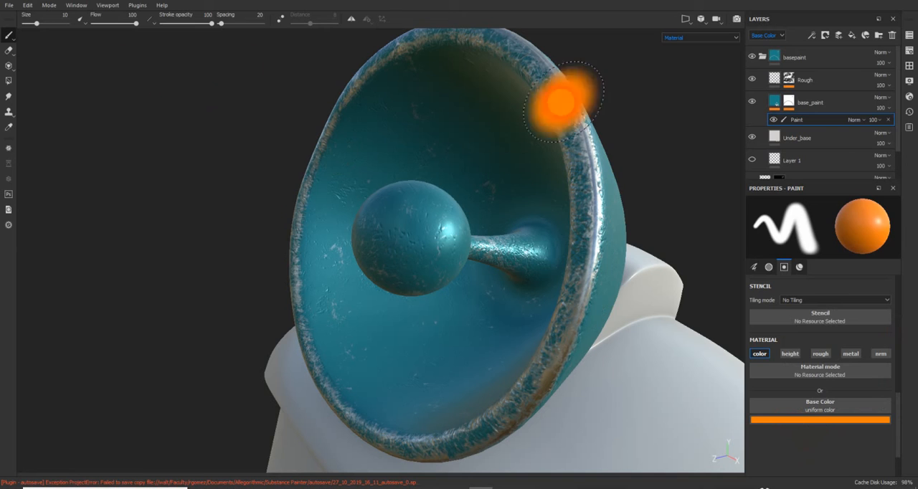
# - Paint the front, top and sides of the antenna's central sphere orange with the size 10 brush
pyautogui.moveTo(380, 226)
pyautogui.mouseDown()
pyautogui.moveTo(405, 221)
pyautogui.moveTo(427, 233)
pyautogui.moveTo(394, 228)
pyautogui.moveTo(399, 249)
pyautogui.moveTo(432, 248)
pyautogui.moveTo(429, 282)
pyautogui.moveTo(607, 309)
pyautogui.moveTo(433, 308)
pyautogui.mouseUp()
pyautogui.keyDown('alt'); pyautogui.moveTo(384, 198); pyautogui.dragTo(382, 209); pyautogui.keyUp('alt')
pyautogui.moveTo(380, 198)
pyautogui.mouseDown()
pyautogui.moveTo(380, 223)
pyautogui.moveTo(357, 195)
pyautogui.moveTo(320, 192)
pyautogui.moveTo(344, 258)
pyautogui.moveTo(381, 208)
pyautogui.moveTo(369, 168)
pyautogui.moveTo(390, 183)
pyautogui.moveTo(384, 204)
pyautogui.moveTo(366, 181)
pyautogui.moveTo(449, 183)
pyautogui.moveTo(404, 199)
pyautogui.moveTo(390, 127)
pyautogui.mouseUp()
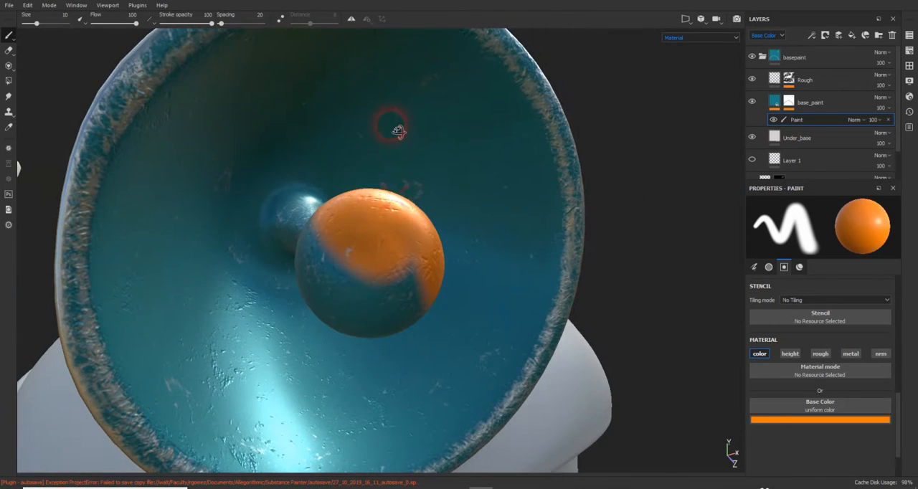
pyautogui.moveTo(389, 277)
pyautogui.mouseDown()
pyautogui.moveTo(351, 290)
pyautogui.moveTo(345, 271)
pyautogui.mouseUp()
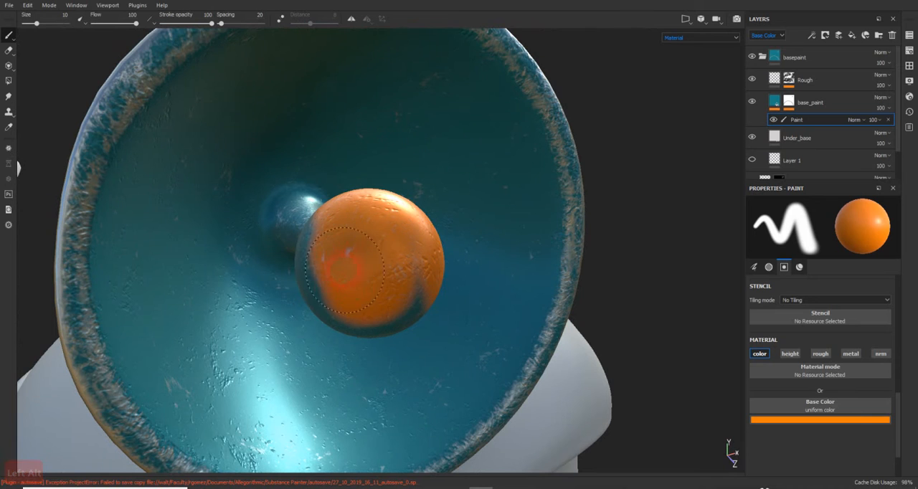
pyautogui.moveTo(400, 273)
pyautogui.keyDown('alt'); pyautogui.mouseDown()
pyautogui.moveTo(394, 205)
pyautogui.moveTo(337, 302)
pyautogui.moveTo(350, 330)
pyautogui.moveTo(370, 325)
pyautogui.moveTo(239, 291)
pyautogui.moveTo(379, 338)
pyautogui.mouseUp(); pyautogui.keyUp('alt')
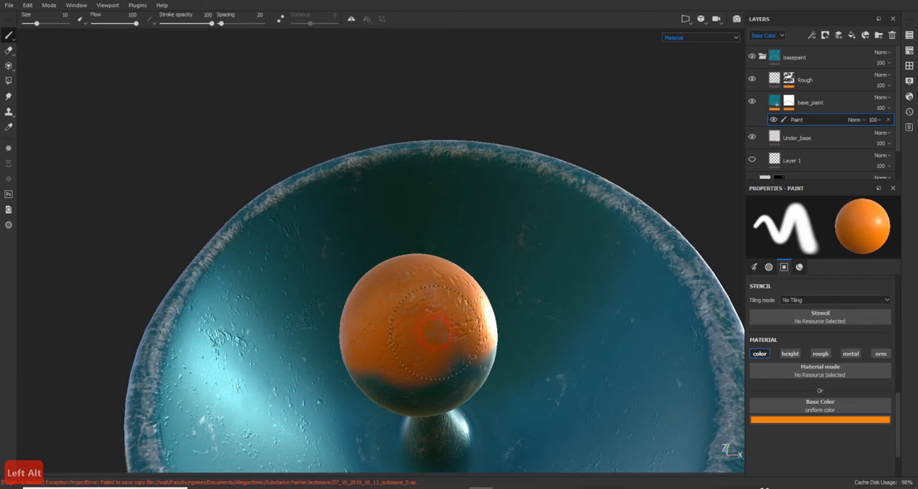
pyautogui.moveTo(404, 379)
pyautogui.keyDown('alt'); pyautogui.mouseDown()
pyautogui.moveTo(428, 381)
pyautogui.moveTo(276, 377)
pyautogui.moveTo(461, 368)
pyautogui.moveTo(482, 379)
pyautogui.moveTo(531, 337)
pyautogui.moveTo(505, 370)
pyautogui.moveTo(486, 352)
pyautogui.moveTo(404, 352)
pyautogui.moveTo(450, 353)
pyautogui.moveTo(441, 338)
pyautogui.moveTo(476, 330)
pyautogui.mouseUp(); pyautogui.keyUp('alt')
pyautogui.keyDown('alt'); pyautogui.moveTo(477, 331); pyautogui.dragTo(411, 308, button='middle'); pyautogui.keyUp('alt')
pyautogui.scroll(1, 413, 313)
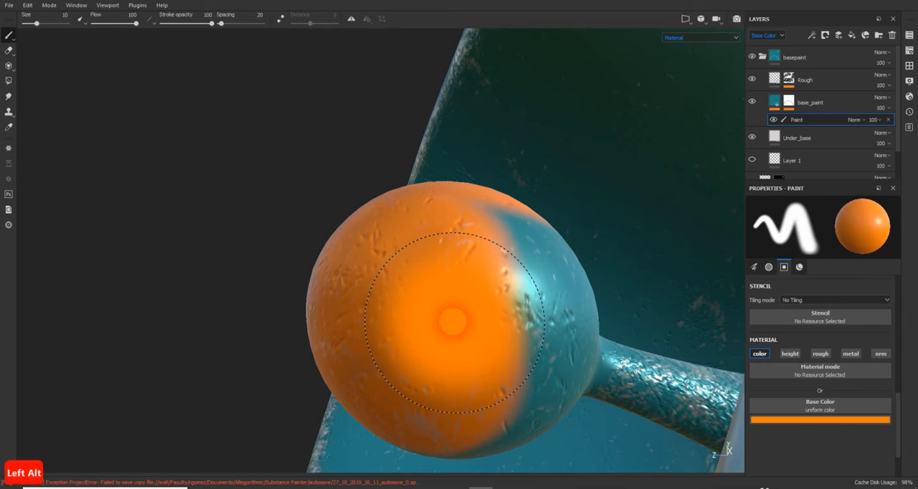
pyautogui.moveTo(491, 328)
pyautogui.mouseDown()
pyautogui.moveTo(511, 303)
pyautogui.moveTo(515, 275)
pyautogui.moveTo(525, 289)
pyautogui.moveTo(515, 357)
pyautogui.moveTo(487, 307)
pyautogui.moveTo(457, 369)
pyautogui.mouseUp()
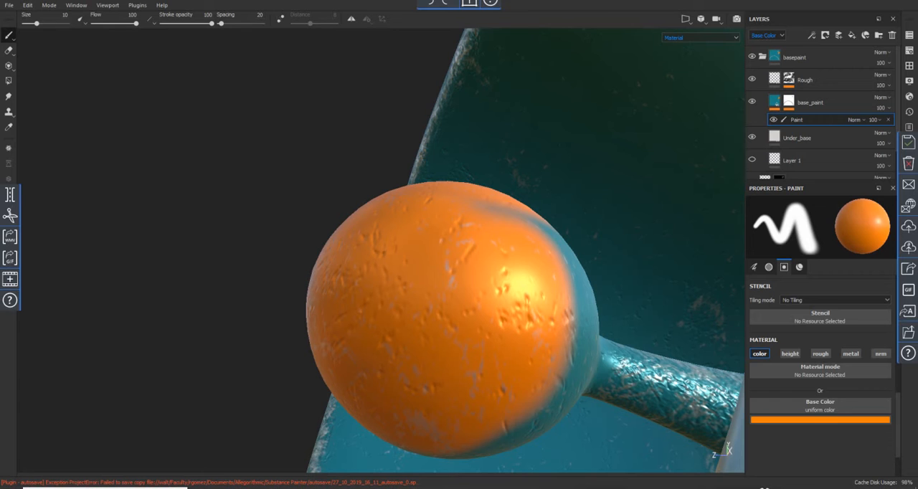
pyautogui.moveTo(446, 335)
pyautogui.keyDown('alt'); pyautogui.mouseDown()
pyautogui.moveTo(419, 359)
pyautogui.moveTo(492, 313)
pyautogui.moveTo(492, 338)
pyautogui.moveTo(512, 314)
pyautogui.moveTo(497, 370)
pyautogui.moveTo(502, 250)
pyautogui.moveTo(524, 160)
pyautogui.mouseUp(); pyautogui.keyUp('alt')
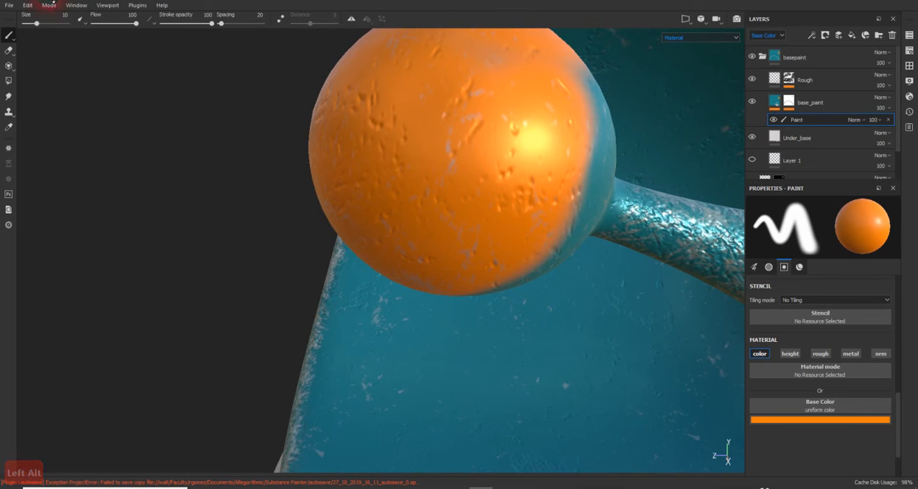
# - Reduce the brush size to 1.43 and extend the orange along the sphere's edge near the stem
pyautogui.click(37, 22)
pyautogui.moveTo(37, 22); pyautogui.dragTo(27, 23)
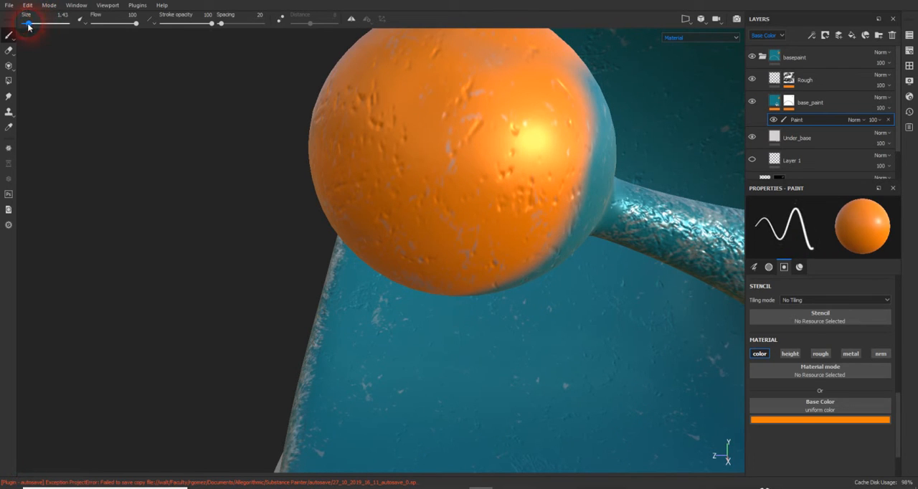
pyautogui.moveTo(581, 184)
pyautogui.mouseDown()
pyautogui.moveTo(600, 194)
pyautogui.moveTo(595, 173)
pyautogui.moveTo(583, 185)
pyautogui.moveTo(592, 103)
pyautogui.moveTo(592, 141)
pyautogui.moveTo(567, 68)
pyautogui.moveTo(579, 214)
pyautogui.moveTo(574, 175)
pyautogui.moveTo(601, 188)
pyautogui.mouseUp()
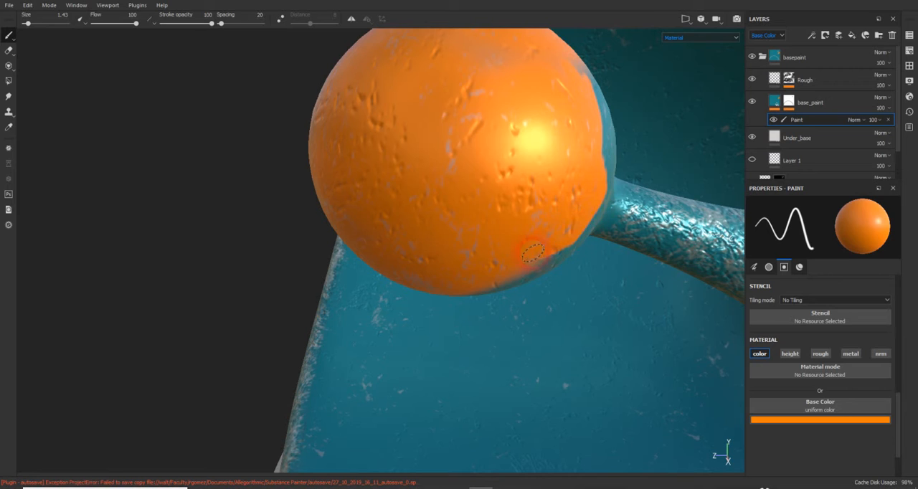
pyautogui.moveTo(533, 252); pyautogui.dragTo(548, 259)
pyautogui.keyDown('alt'); pyautogui.moveTo(578, 199); pyautogui.dragTo(528, 259); pyautogui.keyUp('alt')
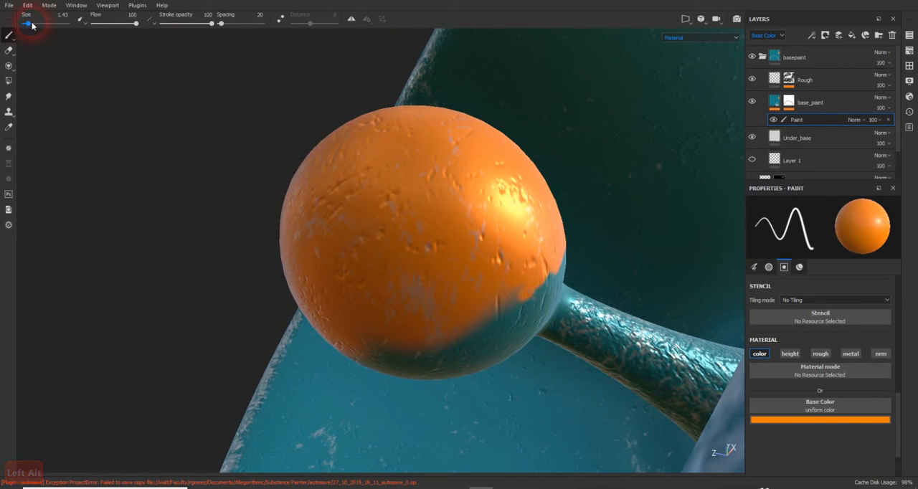
# - Set the brush size to 5.28 and paint orange over the teal areas on the sphere's underside and far side
pyautogui.moveTo(32, 25); pyautogui.dragTo(33, 24)
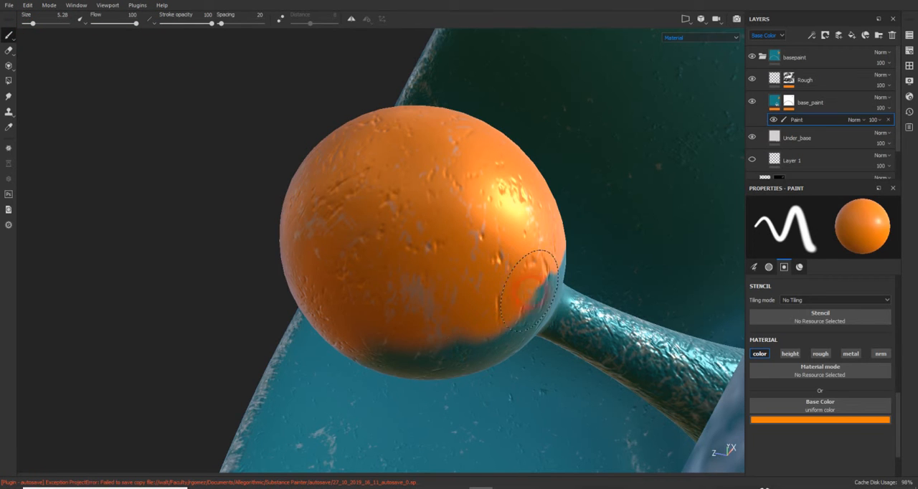
pyautogui.moveTo(528, 290)
pyautogui.mouseDown()
pyautogui.moveTo(498, 308)
pyautogui.moveTo(513, 265)
pyautogui.moveTo(637, 267)
pyautogui.mouseUp()
pyautogui.moveTo(396, 299)
pyautogui.mouseDown()
pyautogui.moveTo(436, 324)
pyautogui.moveTo(401, 349)
pyautogui.mouseUp()
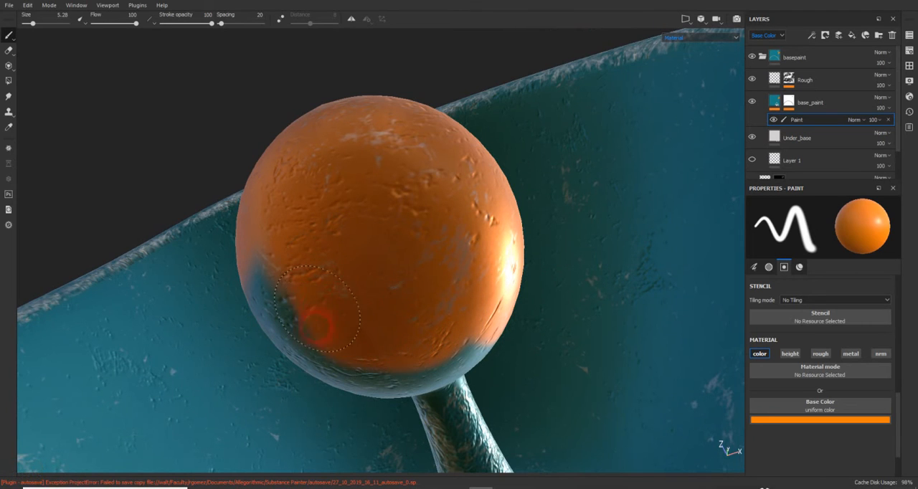
pyautogui.moveTo(365, 354)
pyautogui.keyDown('alt'); pyautogui.mouseDown()
pyautogui.moveTo(400, 323)
pyautogui.moveTo(463, 322)
pyautogui.moveTo(259, 226)
pyautogui.moveTo(352, 273)
pyautogui.moveTo(380, 273)
pyautogui.mouseUp(); pyautogui.keyUp('alt')
pyautogui.moveTo(336, 299)
pyautogui.keyDown('alt'); pyautogui.mouseDown()
pyautogui.moveTo(344, 308)
pyautogui.moveTo(328, 308)
pyautogui.mouseUp(); pyautogui.keyUp('alt')
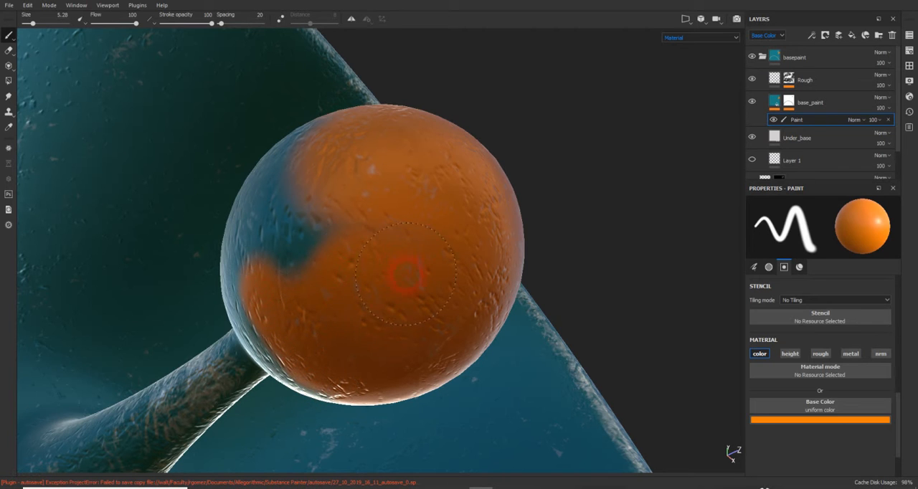
pyautogui.moveTo(407, 275)
pyautogui.mouseDown()
pyautogui.moveTo(311, 262)
pyautogui.moveTo(307, 251)
pyautogui.mouseUp()
pyautogui.moveTo(347, 279)
pyautogui.keyDown('alt'); pyautogui.mouseDown()
pyautogui.moveTo(371, 279)
pyautogui.moveTo(330, 158)
pyautogui.moveTo(438, 329)
pyautogui.moveTo(384, 285)
pyautogui.mouseUp(); pyautogui.keyUp('alt')
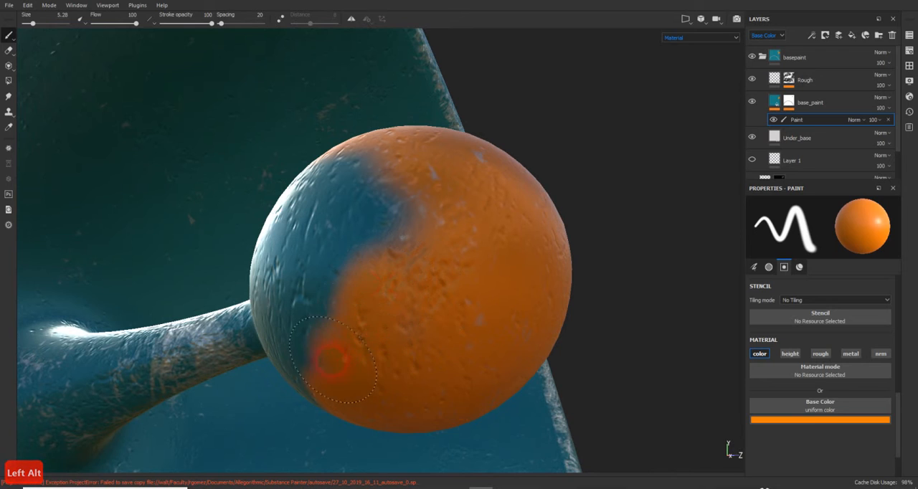
# - Undo the stroke that spills past the sphere onto the dish and repaint that side of the sphere orange
pyautogui.moveTo(308, 312)
pyautogui.mouseDown()
pyautogui.moveTo(315, 230)
pyautogui.moveTo(326, 307)
pyautogui.mouseUp()
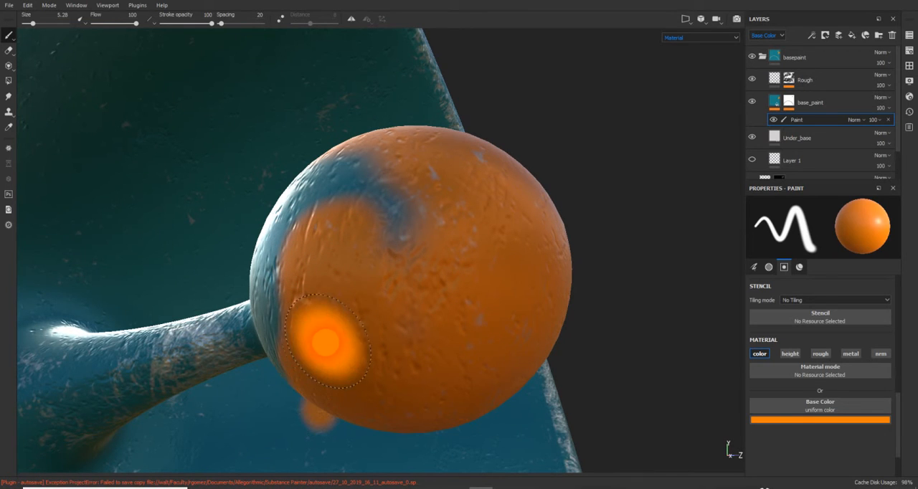
pyautogui.hotkey('ctrl', 'z')
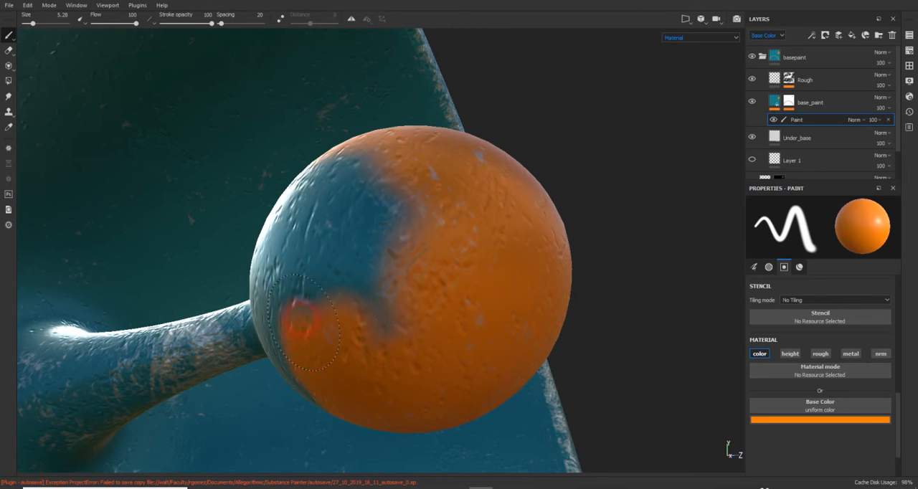
pyautogui.moveTo(302, 321); pyautogui.dragTo(308, 356)
pyautogui.moveTo(336, 392); pyautogui.dragTo(367, 268)
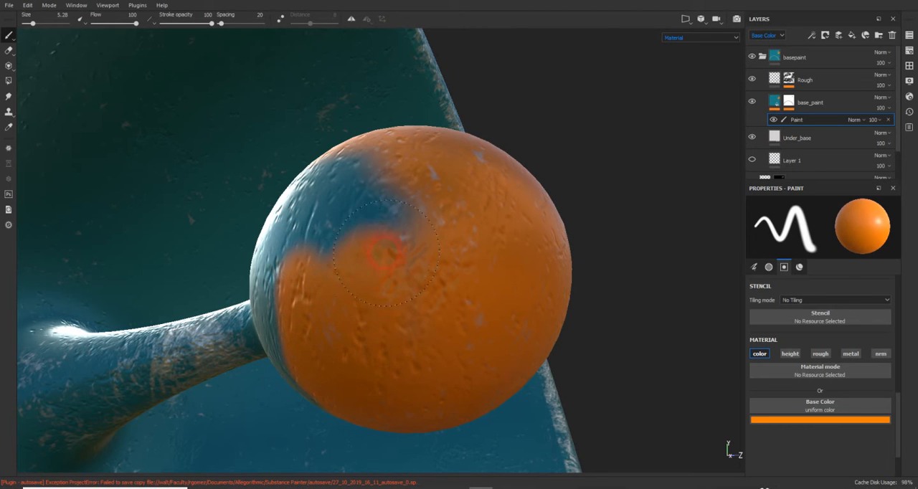
pyautogui.keyDown('alt'); pyautogui.moveTo(409, 215); pyautogui.dragTo(486, 293); pyautogui.keyUp('alt')
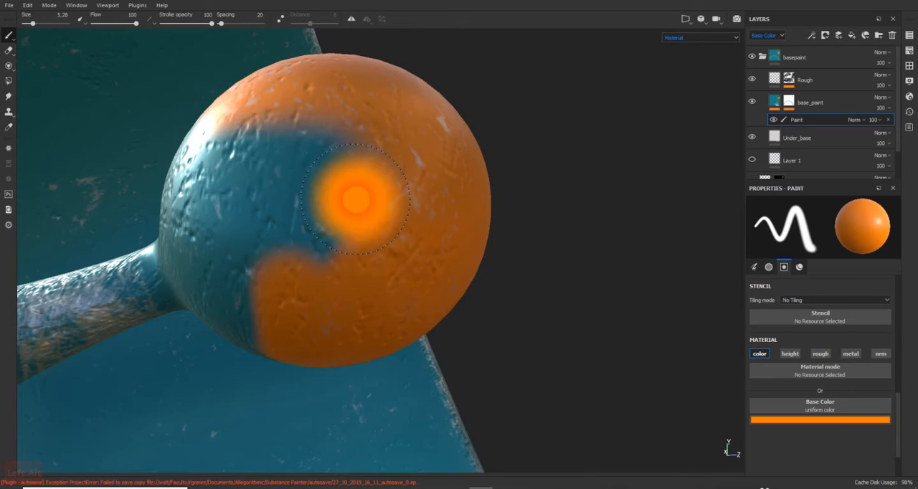
# - Erase the stray orange spot from the dish's inner surface beside the worn rim
pyautogui.scroll(2, 356, 200)
pyautogui.scroll(6, 355, 201)
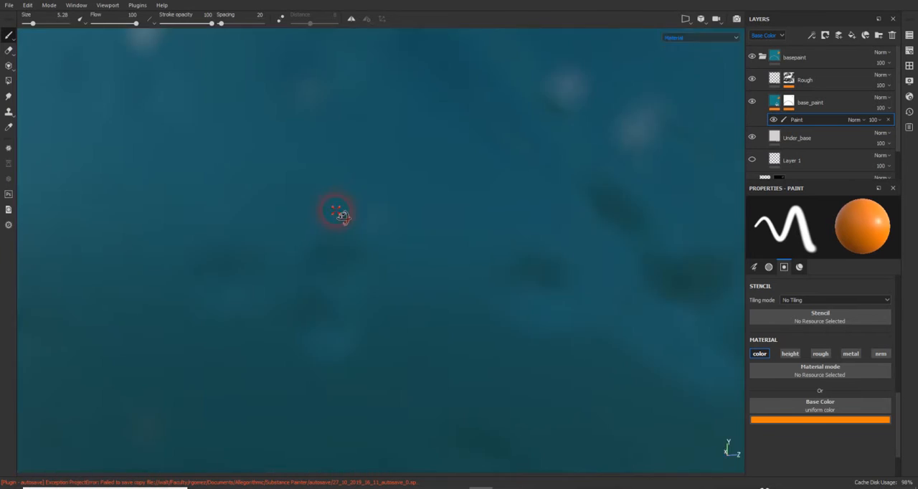
pyautogui.keyDown('alt'); pyautogui.moveTo(336, 212); pyautogui.dragTo(84, 215); pyautogui.keyUp('alt')
pyautogui.moveTo(214, 232)
pyautogui.keyDown('alt'); pyautogui.mouseDown()
pyautogui.moveTo(338, 260)
pyautogui.moveTo(220, 241)
pyautogui.moveTo(335, 268)
pyautogui.mouseUp(); pyautogui.keyUp('alt')
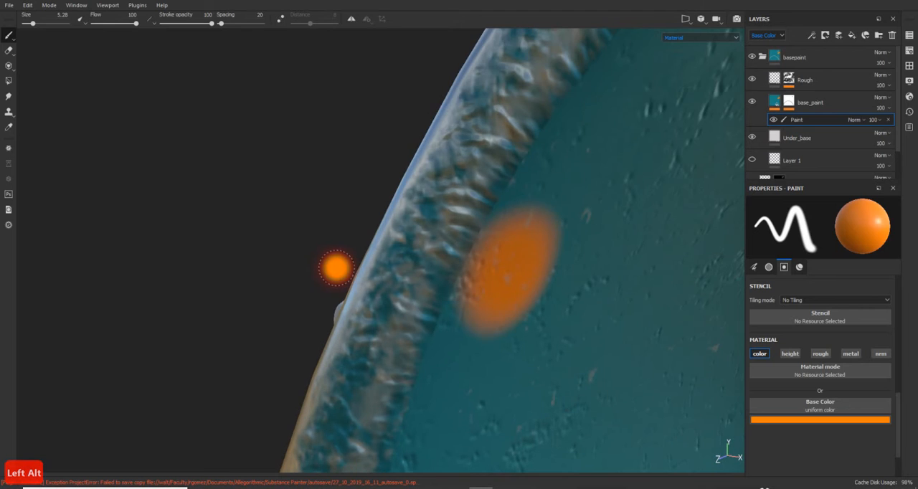
pyautogui.click(13, 52)
pyautogui.moveTo(525, 268); pyautogui.dragTo(507, 276)
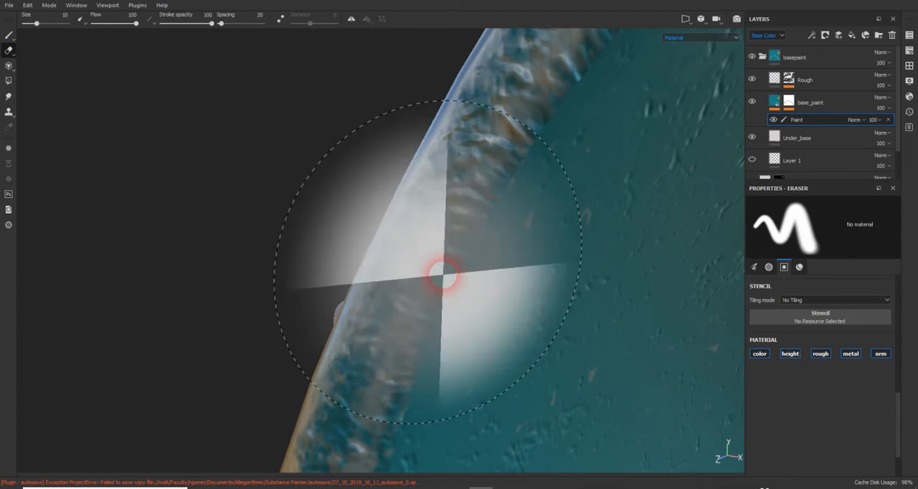
# - Return to the paint brush and cover the remaining teal patches on the sphere's side with orange
pyautogui.click(10, 36)
pyautogui.scroll(3, 622, 344)
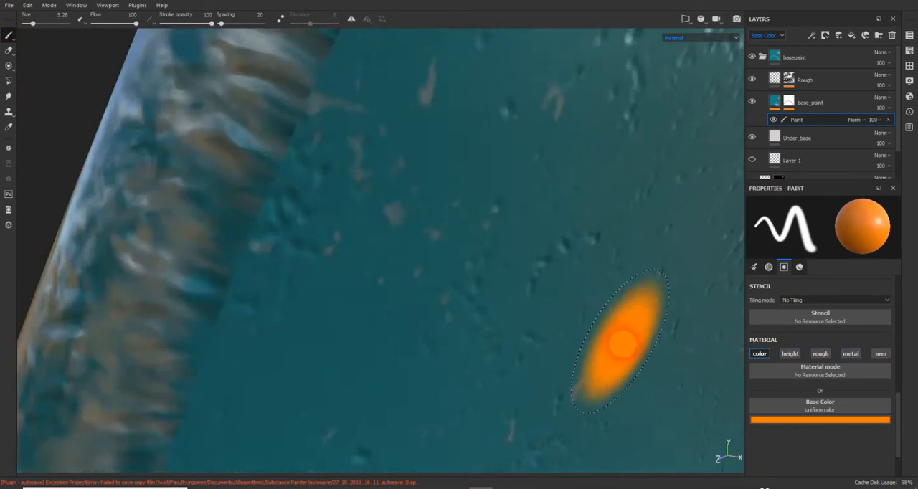
pyautogui.scroll(-4, 621, 344)
pyautogui.keyDown('alt'); pyautogui.moveTo(594, 350); pyautogui.dragTo(693, 363); pyautogui.keyUp('alt')
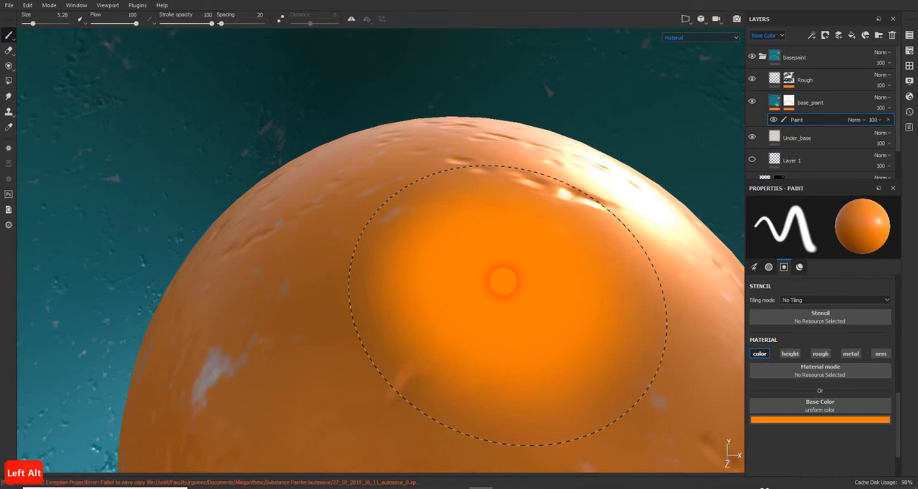
pyautogui.keyDown('alt'); pyautogui.scroll(3, 502, 280); pyautogui.keyUp('alt')
pyautogui.keyDown('alt'); pyautogui.scroll(-4, 503, 283); pyautogui.keyUp('alt')
pyautogui.keyDown('alt'); pyautogui.moveTo(492, 285); pyautogui.dragTo(454, 387); pyautogui.keyUp('alt')
pyautogui.moveTo(457, 198)
pyautogui.keyDown('alt'); pyautogui.mouseDown()
pyautogui.moveTo(502, 207)
pyautogui.moveTo(527, 191)
pyautogui.moveTo(447, 232)
pyautogui.moveTo(338, 266)
pyautogui.moveTo(347, 268)
pyautogui.moveTo(335, 261)
pyautogui.mouseUp(); pyautogui.keyUp('alt')
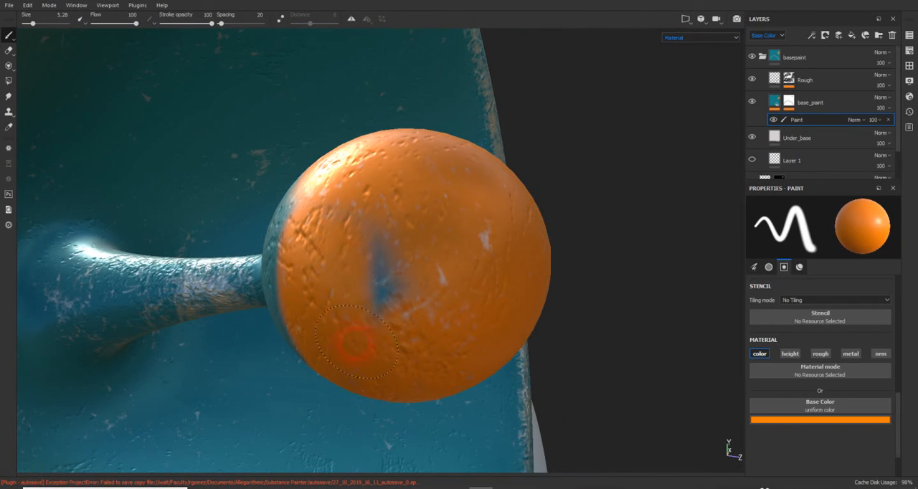
pyautogui.moveTo(385, 307)
pyautogui.keyDown('alt'); pyautogui.mouseDown()
pyautogui.moveTo(379, 277)
pyautogui.moveTo(435, 266)
pyautogui.moveTo(332, 264)
pyautogui.moveTo(383, 250)
pyautogui.mouseUp(); pyautogui.keyUp('alt')
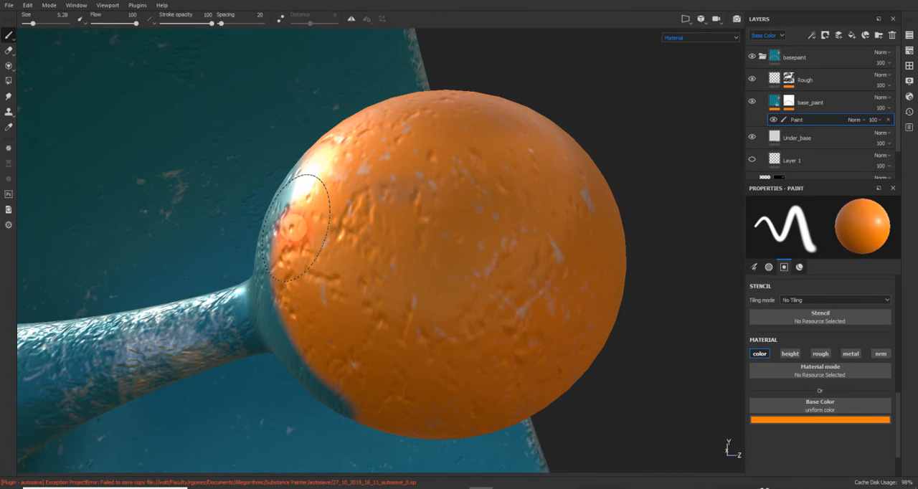
pyautogui.moveTo(294, 228)
pyautogui.keyDown('alt'); pyautogui.mouseDown()
pyautogui.moveTo(389, 299)
pyautogui.moveTo(348, 191)
pyautogui.moveTo(439, 178)
pyautogui.moveTo(284, 203)
pyautogui.moveTo(352, 182)
pyautogui.mouseUp(); pyautogui.keyUp('alt')
# - Reduce the brush size to 0.95 and paint a cleaner orange edge on the sphere around the stem joint
pyautogui.moveTo(241, 226)
pyautogui.keyDown('alt'); pyautogui.mouseDown()
pyautogui.moveTo(285, 236)
pyautogui.moveTo(271, 226)
pyautogui.moveTo(412, 224)
pyautogui.mouseUp(); pyautogui.keyUp('alt')
pyautogui.keyDown('alt'); pyautogui.scroll(2, 152, 275); pyautogui.keyUp('alt')
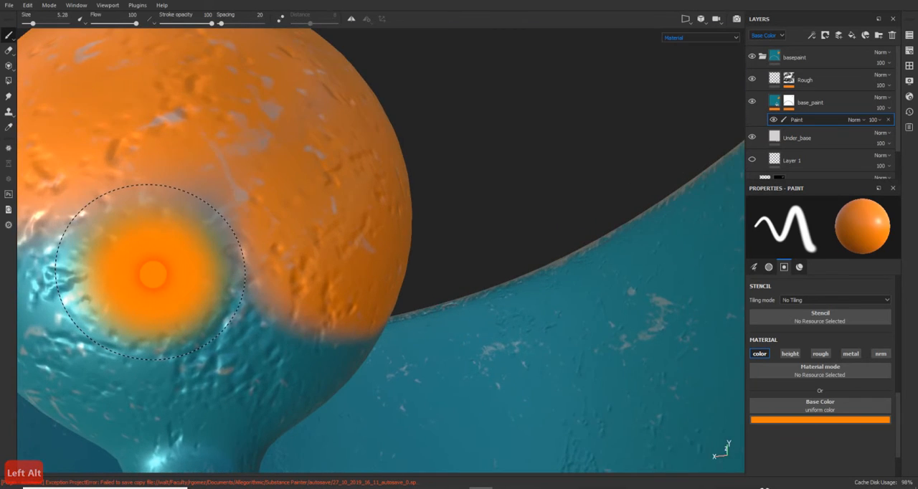
pyautogui.moveTo(152, 274)
pyautogui.keyDown('alt'); pyautogui.mouseDown()
pyautogui.moveTo(205, 266)
pyautogui.moveTo(369, 311)
pyautogui.moveTo(251, 280)
pyautogui.moveTo(327, 256)
pyautogui.moveTo(201, 215)
pyautogui.moveTo(188, 255)
pyautogui.moveTo(236, 294)
pyautogui.moveTo(283, 294)
pyautogui.moveTo(184, 323)
pyautogui.moveTo(294, 232)
pyautogui.moveTo(277, 224)
pyautogui.moveTo(298, 300)
pyautogui.moveTo(364, 256)
pyautogui.moveTo(296, 312)
pyautogui.moveTo(270, 137)
pyautogui.moveTo(427, 228)
pyautogui.moveTo(194, 102)
pyautogui.moveTo(125, 48)
pyautogui.mouseUp(); pyautogui.keyUp('alt')
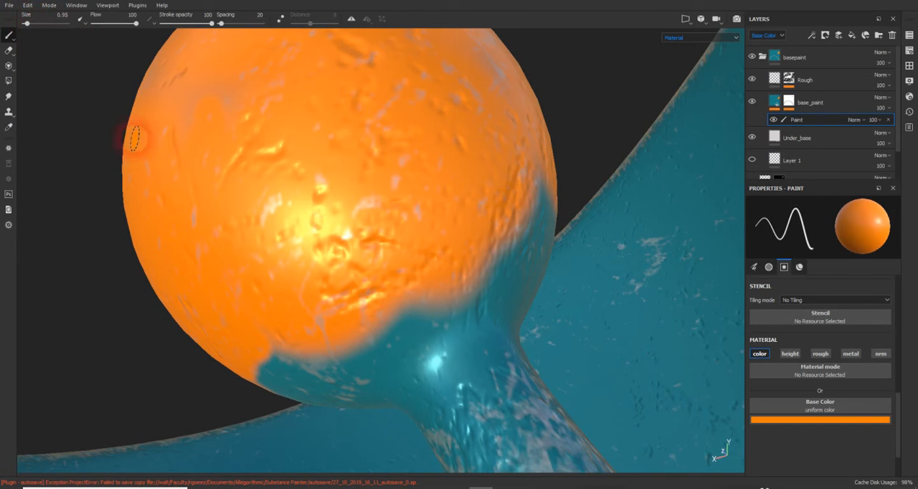
pyautogui.moveTo(389, 348); pyautogui.dragTo(445, 310)
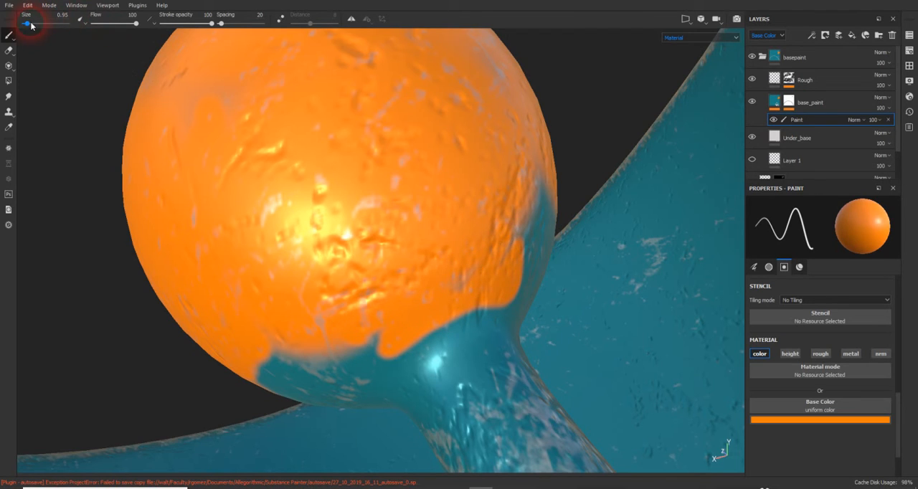
pyautogui.moveTo(32, 26); pyautogui.dragTo(30, 25)
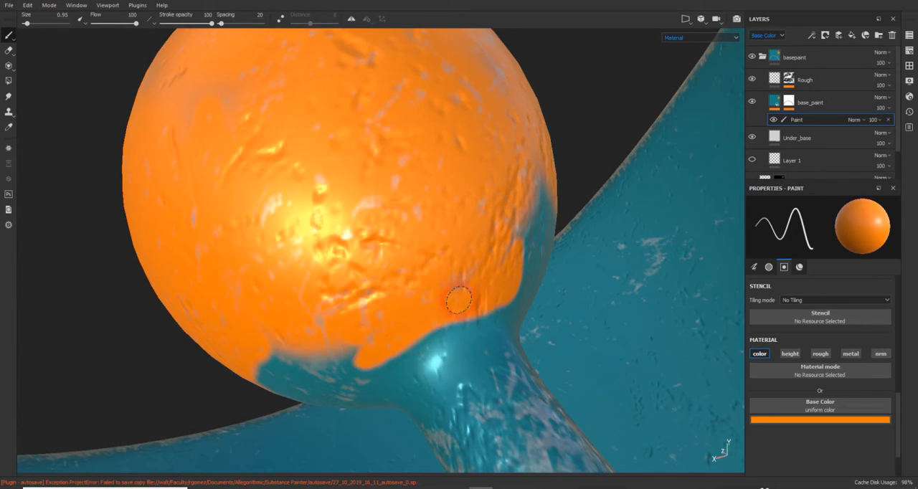
pyautogui.keyDown('alt'); pyautogui.moveTo(508, 267); pyautogui.dragTo(169, 135); pyautogui.keyUp('alt')
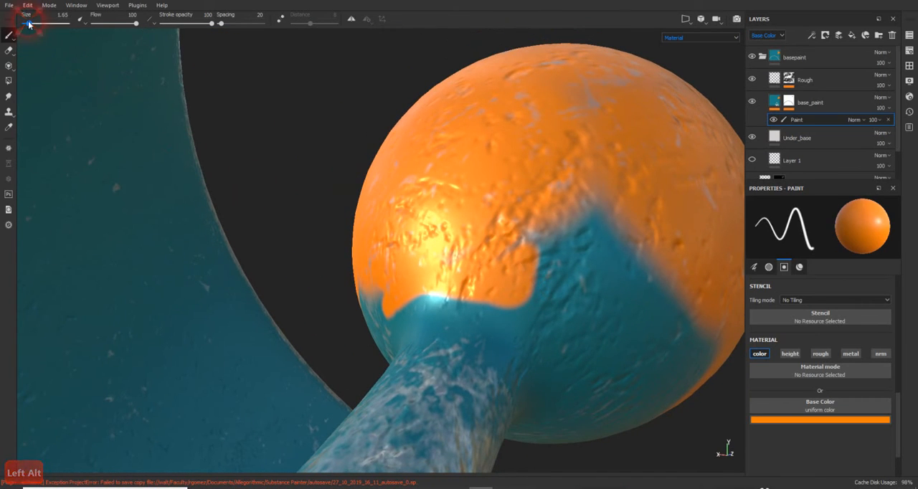
# - Set the brush size to 3.05 and extend the orange over the teal area on the sphere beside the stem
pyautogui.moveTo(581, 302)
pyautogui.mouseDown()
pyautogui.moveTo(552, 309)
pyautogui.moveTo(542, 266)
pyautogui.moveTo(611, 301)
pyautogui.moveTo(567, 219)
pyautogui.moveTo(660, 309)
pyautogui.moveTo(678, 348)
pyautogui.mouseUp()
pyautogui.keyDown('alt'); pyautogui.moveTo(640, 325); pyautogui.dragTo(569, 226); pyautogui.keyUp('alt')
pyautogui.keyDown('alt'); pyautogui.moveTo(569, 226); pyautogui.dragTo(513, 190, button='middle'); pyautogui.keyUp('alt')
pyautogui.moveTo(558, 238)
pyautogui.mouseDown()
pyautogui.moveTo(568, 247)
pyautogui.moveTo(619, 208)
pyautogui.mouseUp()
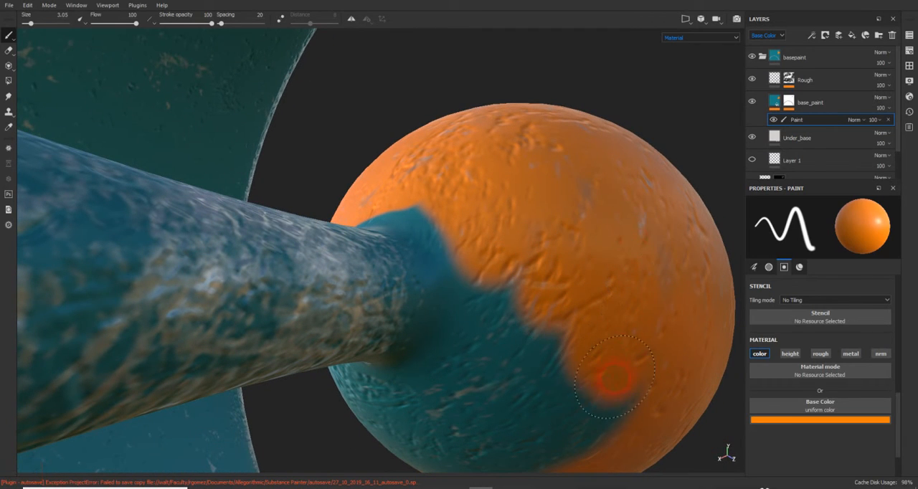
# - Paint an orange band on the back of the sphere around the base of the stem
pyautogui.moveTo(614, 378); pyautogui.dragTo(528, 253)
pyautogui.moveTo(404, 191)
pyautogui.mouseDown()
pyautogui.moveTo(460, 270)
pyautogui.moveTo(484, 335)
pyautogui.moveTo(466, 359)
pyautogui.moveTo(483, 365)
pyautogui.mouseUp()
pyautogui.keyDown('alt'); pyautogui.moveTo(500, 363); pyautogui.dragTo(519, 305, button='middle'); pyautogui.keyUp('alt')
pyautogui.keyDown('alt'); pyautogui.moveTo(518, 304); pyautogui.dragTo(631, 254); pyautogui.keyUp('alt')
pyautogui.moveTo(469, 280)
pyautogui.mouseDown()
pyautogui.moveTo(430, 289)
pyautogui.moveTo(367, 267)
pyautogui.moveTo(309, 198)
pyautogui.moveTo(511, 330)
pyautogui.mouseUp()
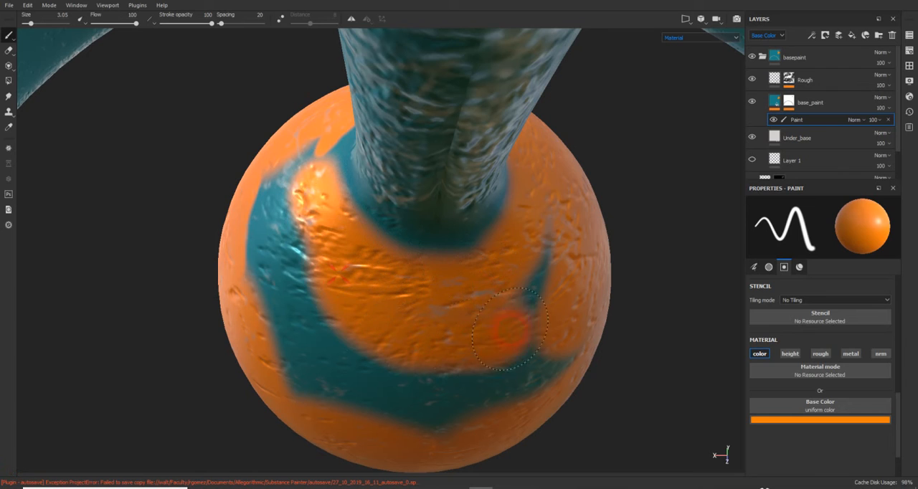
# - Cover the remaining curved teal band on the back of the sphere with orange
pyautogui.moveTo(547, 272); pyautogui.dragTo(508, 384)
pyautogui.moveTo(563, 345); pyautogui.dragTo(405, 396)
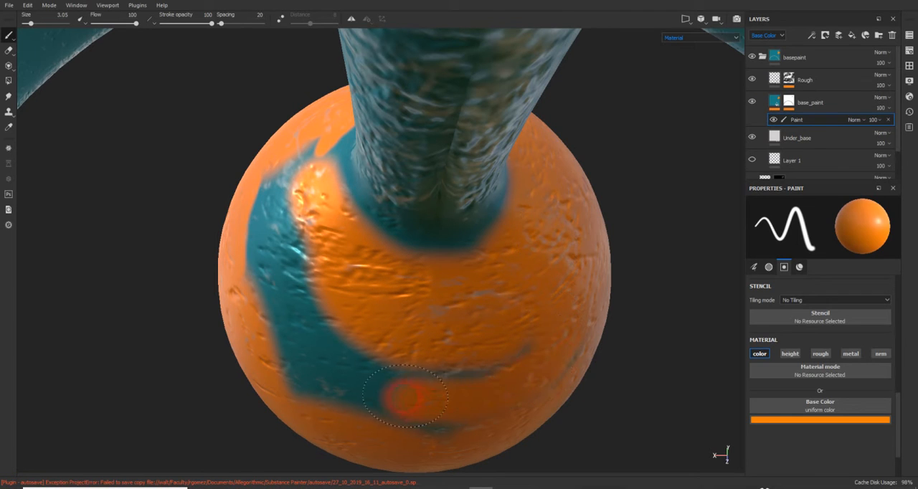
pyautogui.moveTo(455, 413); pyautogui.dragTo(366, 359)
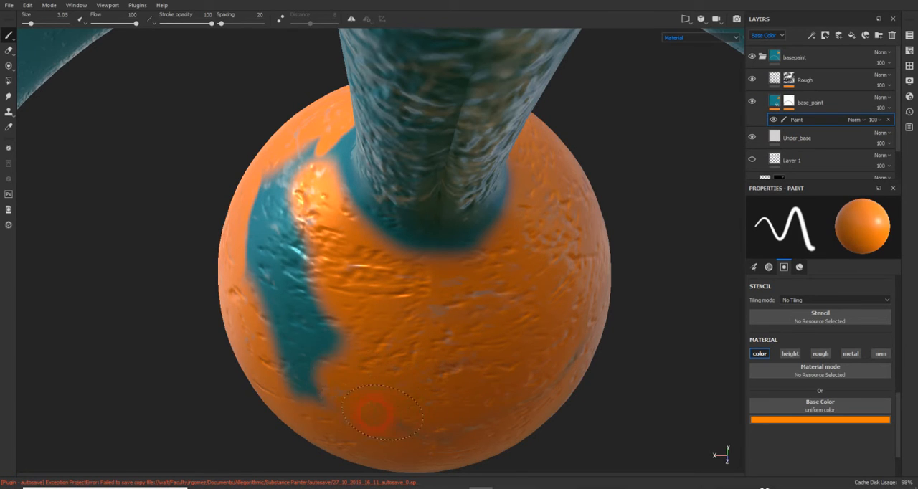
pyautogui.moveTo(369, 413)
pyautogui.keyDown('alt'); pyautogui.mouseDown()
pyautogui.moveTo(340, 320)
pyautogui.moveTo(359, 182)
pyautogui.mouseUp(); pyautogui.keyUp('alt')
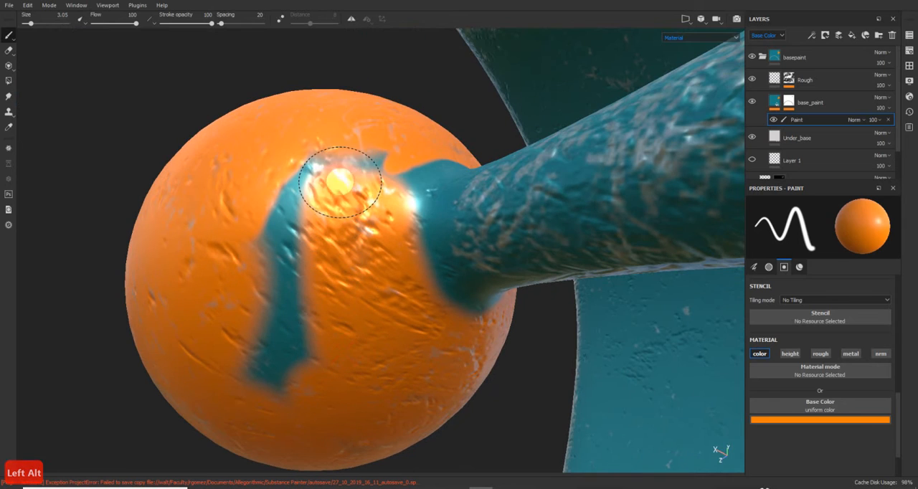
pyautogui.moveTo(397, 153)
pyautogui.mouseDown()
pyautogui.moveTo(291, 165)
pyautogui.moveTo(277, 348)
pyautogui.mouseUp()
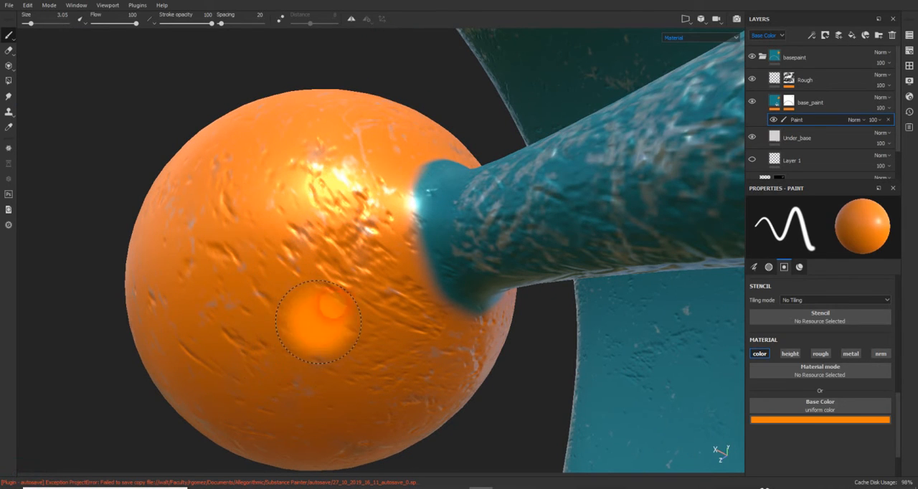
pyautogui.moveTo(317, 318)
pyautogui.keyDown('alt'); pyautogui.mouseDown()
pyautogui.moveTo(263, 311)
pyautogui.moveTo(273, 281)
pyautogui.moveTo(248, 323)
pyautogui.moveTo(266, 365)
pyautogui.moveTo(287, 301)
pyautogui.mouseUp(); pyautogui.keyUp('alt')
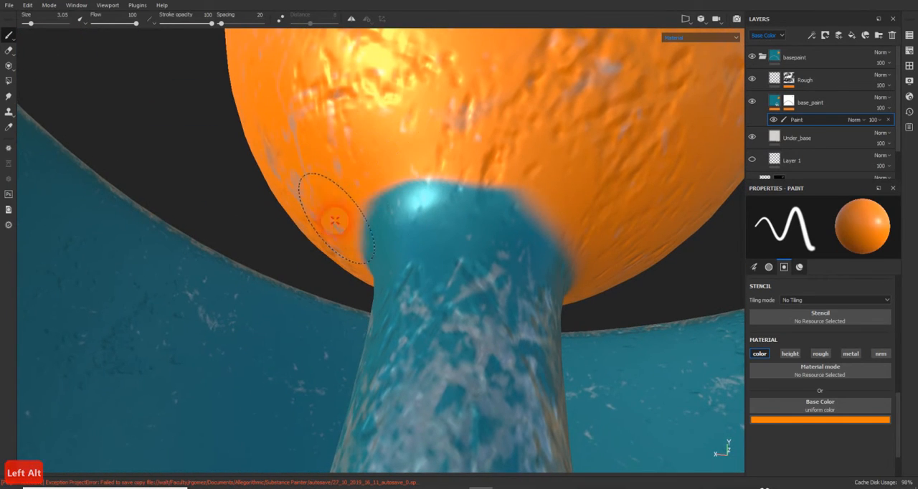
# - Touch up the orange along the sphere's edge where it meets the stem
pyautogui.moveTo(360, 169)
pyautogui.mouseDown()
pyautogui.moveTo(519, 145)
pyautogui.moveTo(556, 149)
pyautogui.mouseUp()
pyautogui.moveTo(607, 159)
pyautogui.keyDown('alt'); pyautogui.mouseDown(button='right')
pyautogui.moveTo(591, 150)
pyautogui.moveTo(555, 158)
pyautogui.mouseUp(button='right'); pyautogui.keyUp('alt')
pyautogui.keyDown('alt'); pyautogui.moveTo(502, 169); pyautogui.dragTo(445, 247); pyautogui.keyUp('alt')
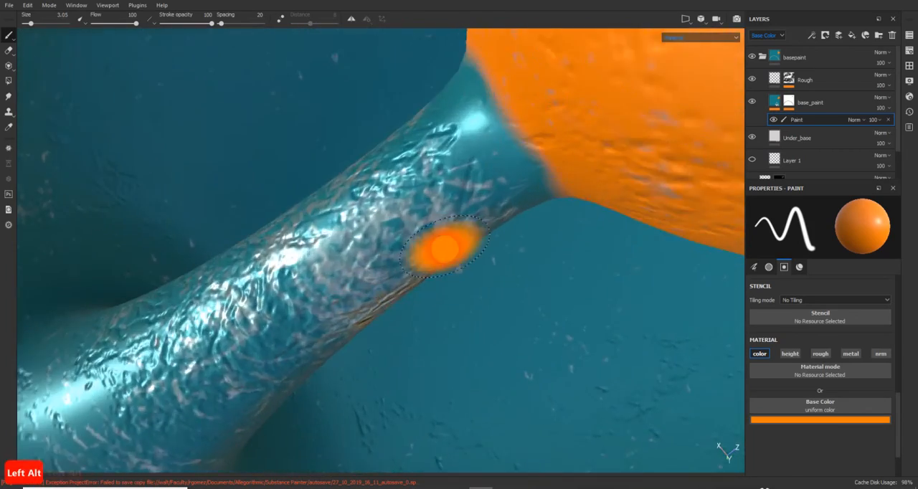
# - Inspect the painted sphere, stem and dish from several angles and distances for missed spots
pyautogui.keyDown('alt'); pyautogui.moveTo(445, 247); pyautogui.dragTo(444, 246, button='right'); pyautogui.keyUp('alt')
pyautogui.scroll(-3, 444, 246)
pyautogui.keyDown('alt'); pyautogui.moveTo(445, 246); pyautogui.dragTo(128, 124); pyautogui.keyUp('alt')
pyautogui.scroll(-6, 418, 186)
pyautogui.scroll(-5, 418, 185)
pyautogui.scroll(-6, 355, 328)
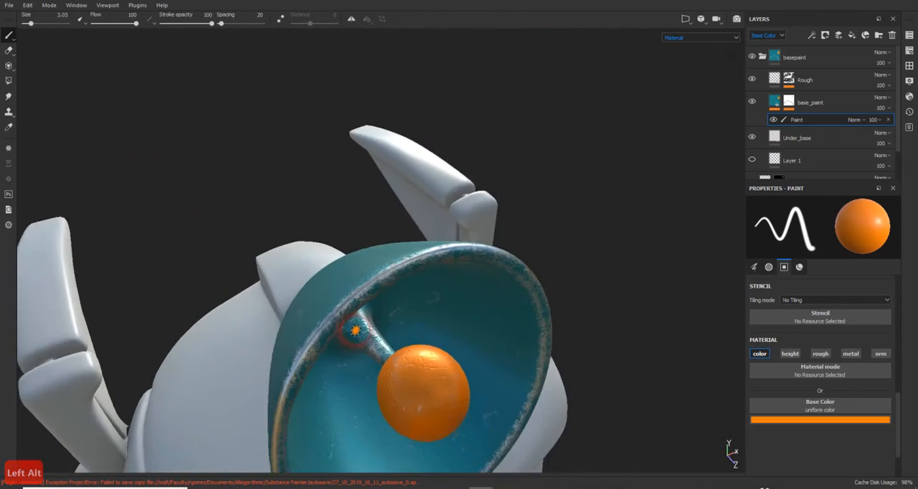
pyautogui.keyDown('alt'); pyautogui.moveTo(355, 329); pyautogui.dragTo(243, 305); pyautogui.keyUp('alt')
pyautogui.scroll(4, 358, 305)
pyautogui.scroll(3, 356, 303)
pyautogui.scroll(2, 299, 252)
pyautogui.scroll(-6, 300, 252)
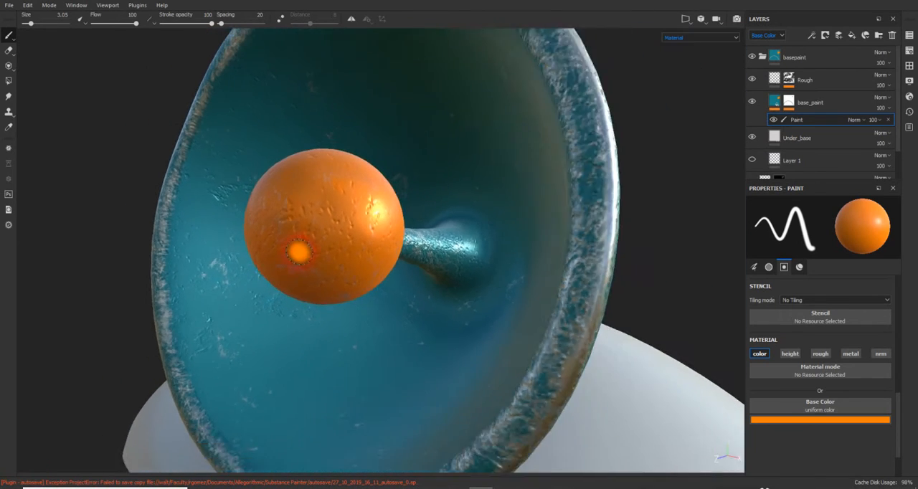
pyautogui.keyDown('alt'); pyautogui.moveTo(342, 229); pyautogui.dragTo(408, 238, button='middle'); pyautogui.keyUp('alt')
pyautogui.keyDown('alt'); pyautogui.moveTo(408, 238); pyautogui.dragTo(362, 254); pyautogui.keyUp('alt')
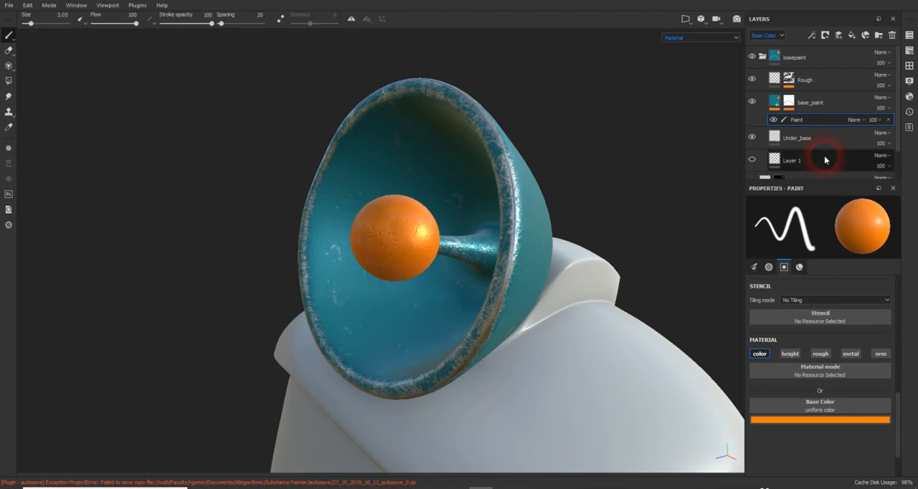
# - Save the project as a new version named robot_Head_005.spp
pyautogui.click(9, 5)
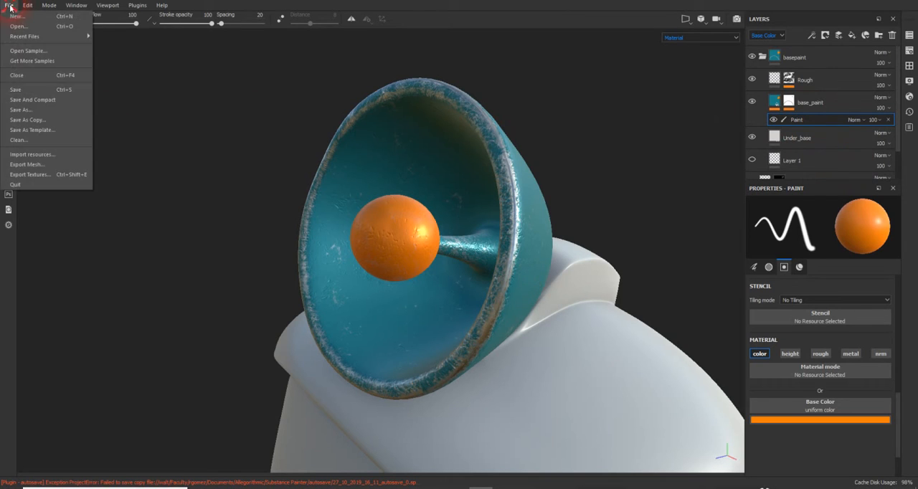
pyautogui.click(47, 111)
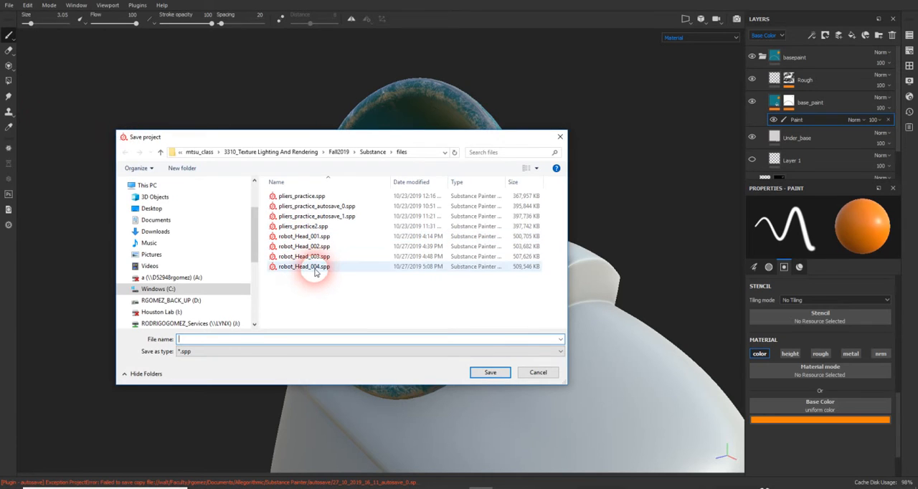
pyautogui.click(315, 268)
pyautogui.click(221, 340)
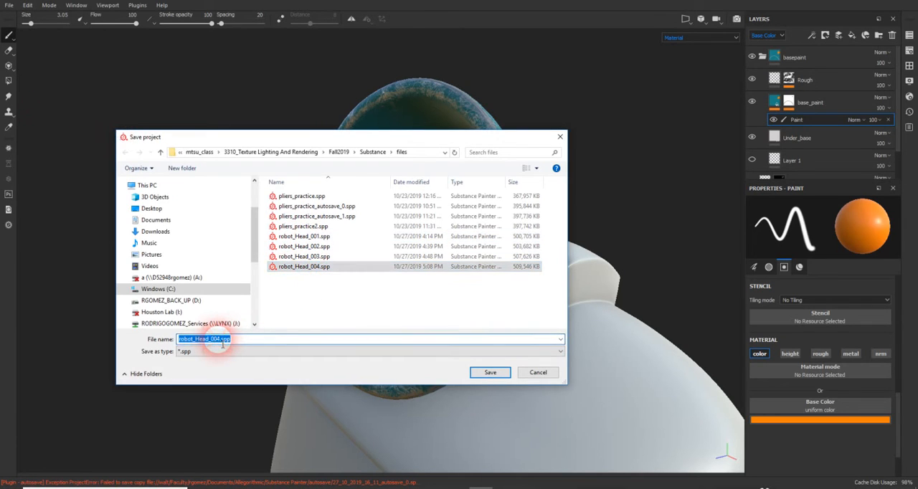
pyautogui.write('5')
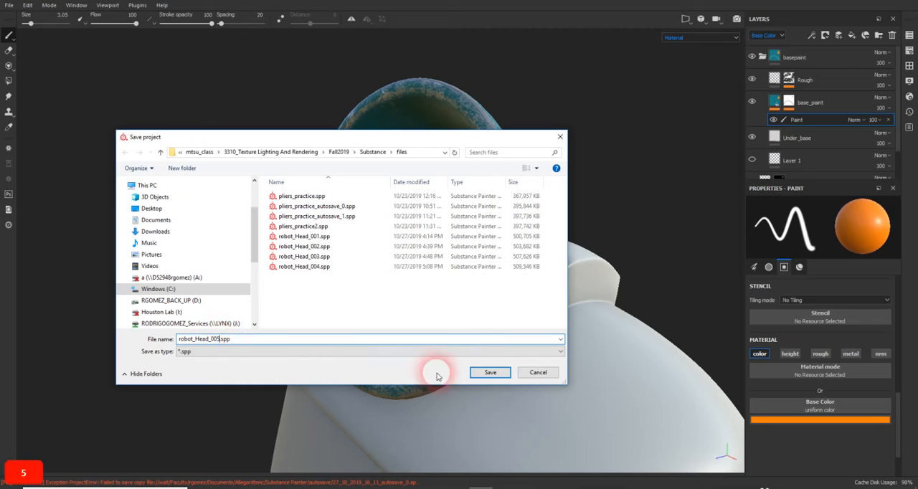
pyautogui.click(486, 373)
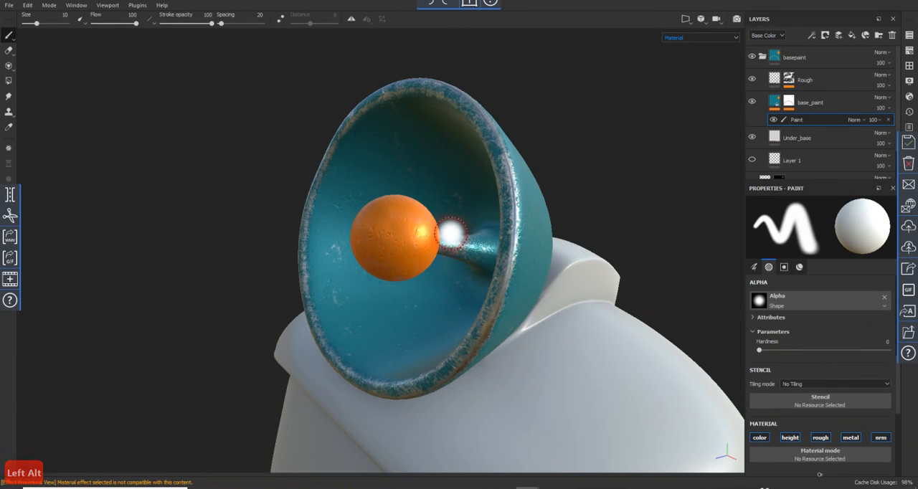
# - Collapse the basepaint folder and add a new fill layer
pyautogui.moveTo(494, 220)
pyautogui.keyDown('alt'); pyautogui.mouseDown()
pyautogui.moveTo(438, 241)
pyautogui.moveTo(550, 218)
pyautogui.moveTo(497, 271)
pyautogui.moveTo(583, 281)
pyautogui.moveTo(426, 254)
pyautogui.moveTo(527, 246)
pyautogui.moveTo(457, 249)
pyautogui.mouseUp(); pyautogui.keyUp('alt')
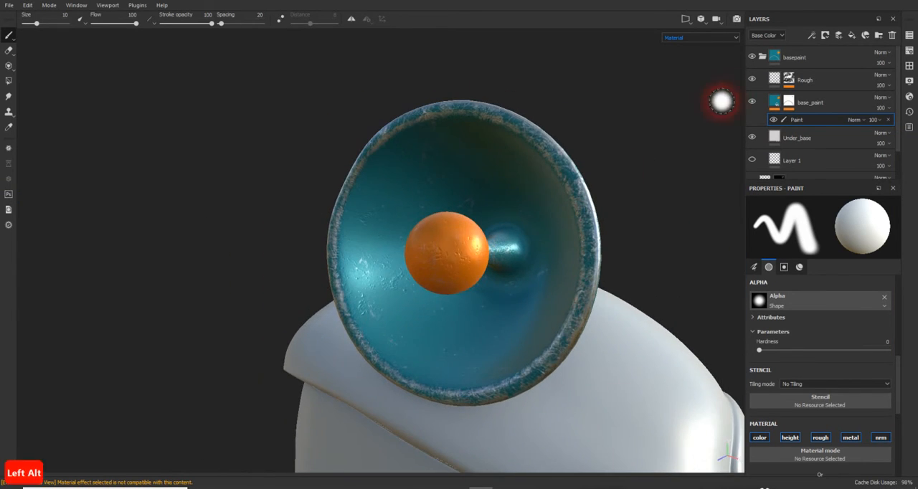
pyautogui.click(761, 57)
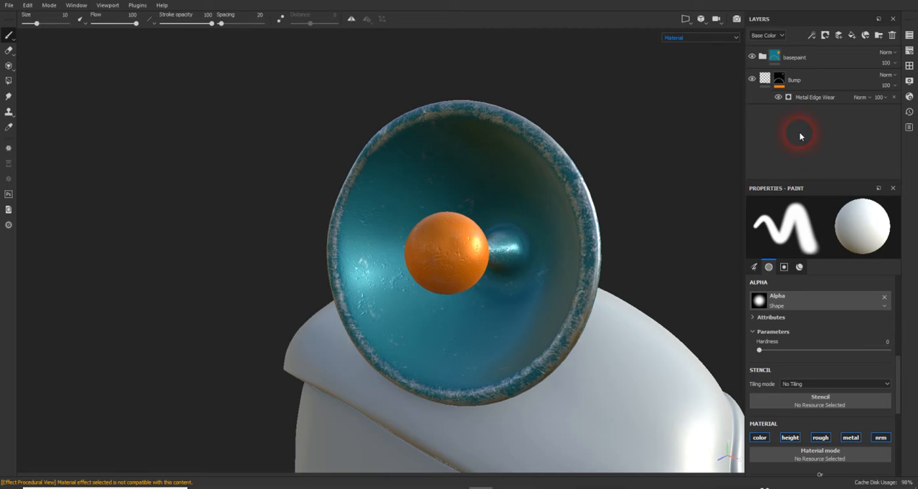
pyautogui.click(852, 36)
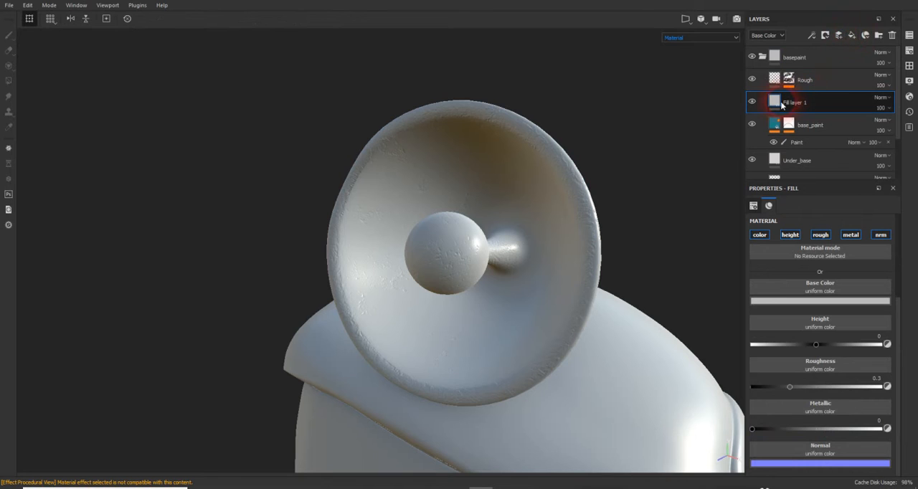
pyautogui.moveTo(775, 125)
pyautogui.mouseDown()
pyautogui.moveTo(762, 61)
pyautogui.moveTo(793, 67)
pyautogui.moveTo(772, 55)
pyautogui.mouseUp()
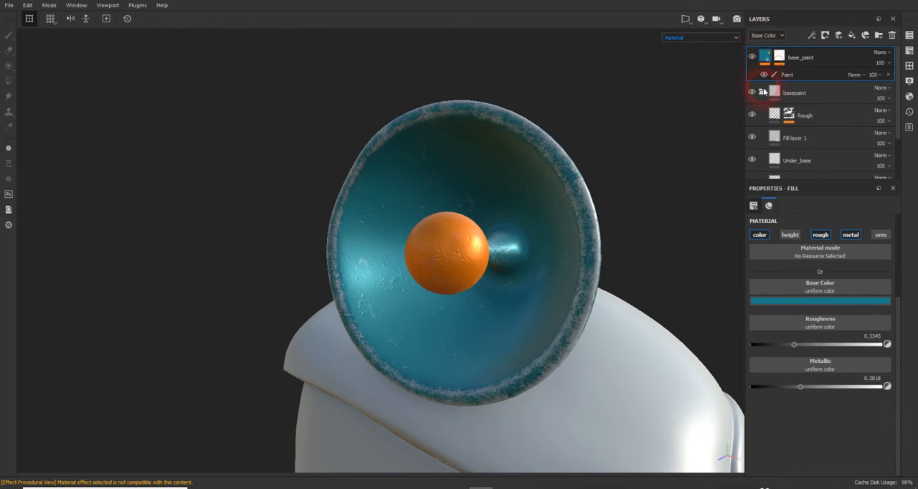
pyautogui.hotkey('ctrl', 'z')
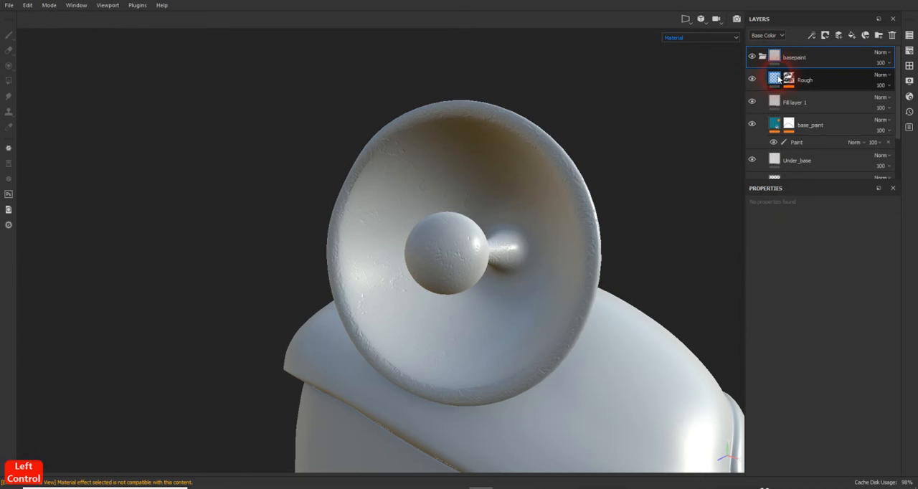
pyautogui.click(777, 102)
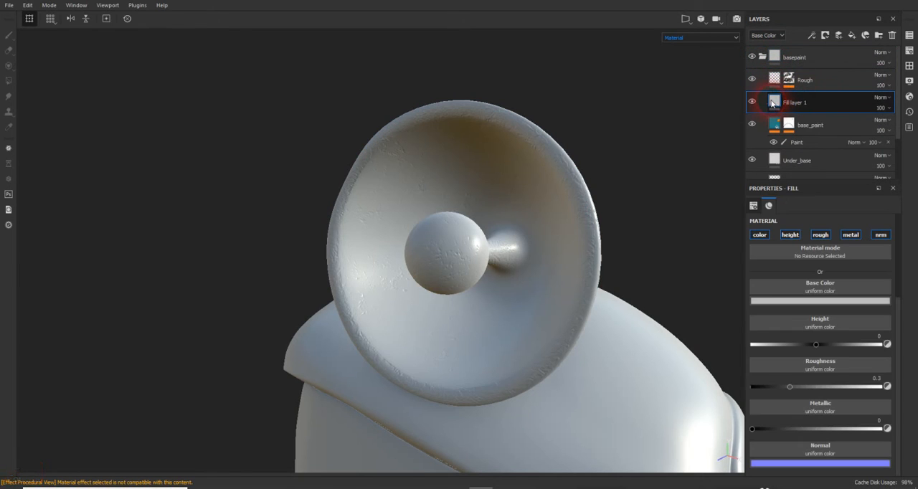
pyautogui.click(773, 126)
pyautogui.moveTo(790, 62)
pyautogui.mouseDown()
pyautogui.moveTo(796, 125)
pyautogui.moveTo(814, 143)
pyautogui.moveTo(780, 96)
pyautogui.moveTo(804, 103)
pyautogui.mouseUp()
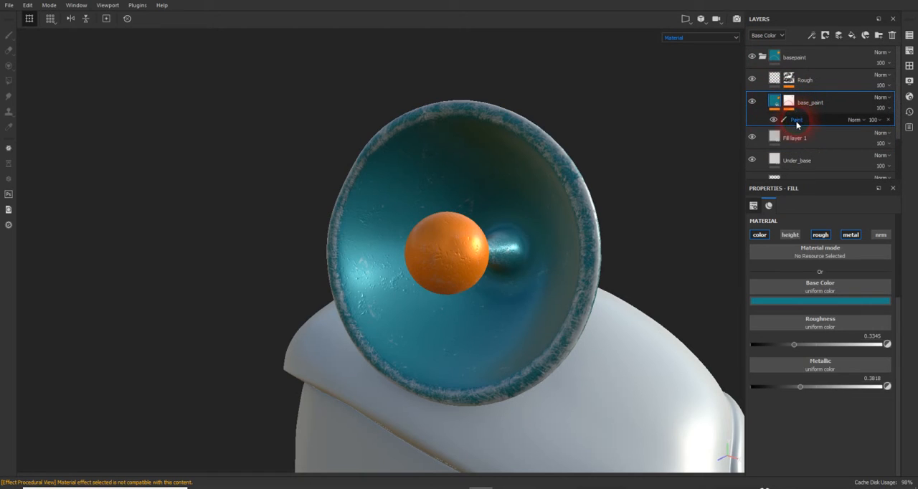
pyautogui.hotkey('ctrl', 'z')
pyautogui.click(774, 108)
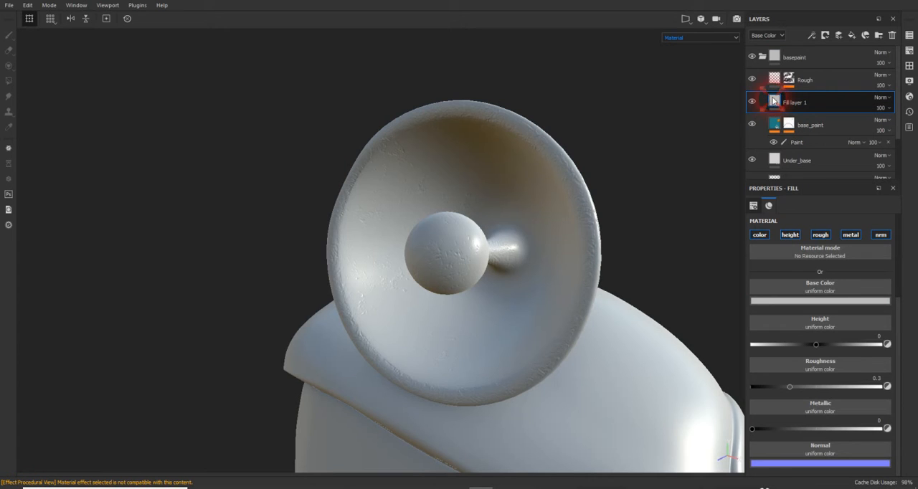
# - Move the new fill layer above the basepaint folder, collapse the folder, and rename the layer Rust
pyautogui.moveTo(797, 132)
pyautogui.mouseDown()
pyautogui.moveTo(796, 87)
pyautogui.moveTo(799, 102)
pyautogui.moveTo(782, 127)
pyautogui.moveTo(796, 129)
pyautogui.mouseUp()
pyautogui.moveTo(831, 105); pyautogui.dragTo(854, 60)
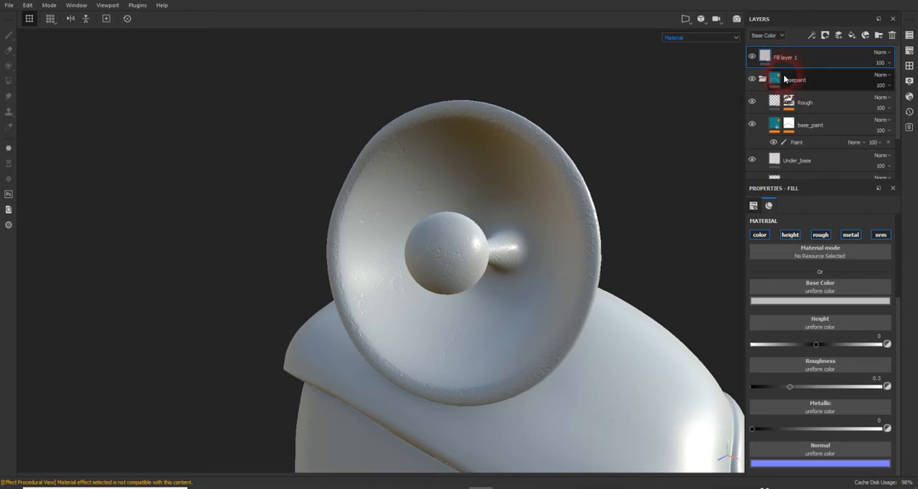
pyautogui.click(763, 79)
pyautogui.doubleClick(785, 58)
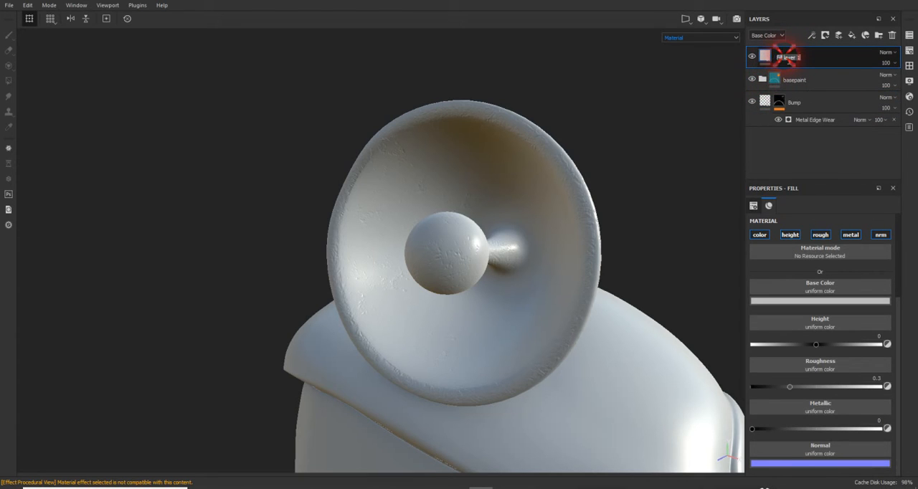
pyautogui.write('Rust')
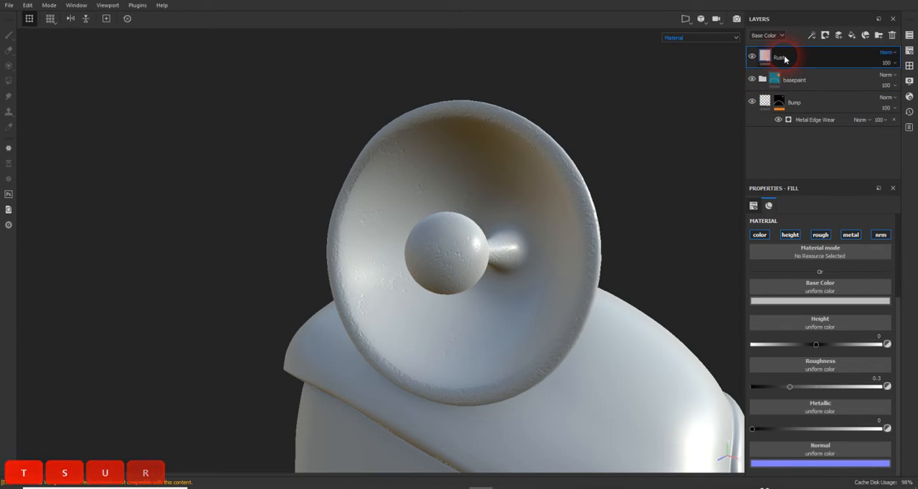
pyautogui.press('Return')
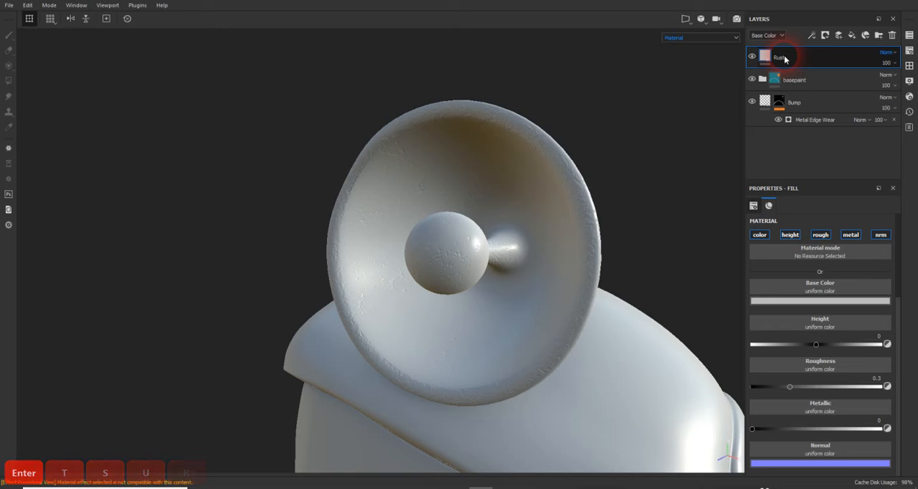
# - Toggle the Rust layer's visibility, leaving it hidden, and keep the layer selected for editing
pyautogui.click(752, 57)
pyautogui.click(752, 57)
pyautogui.click(751, 57)
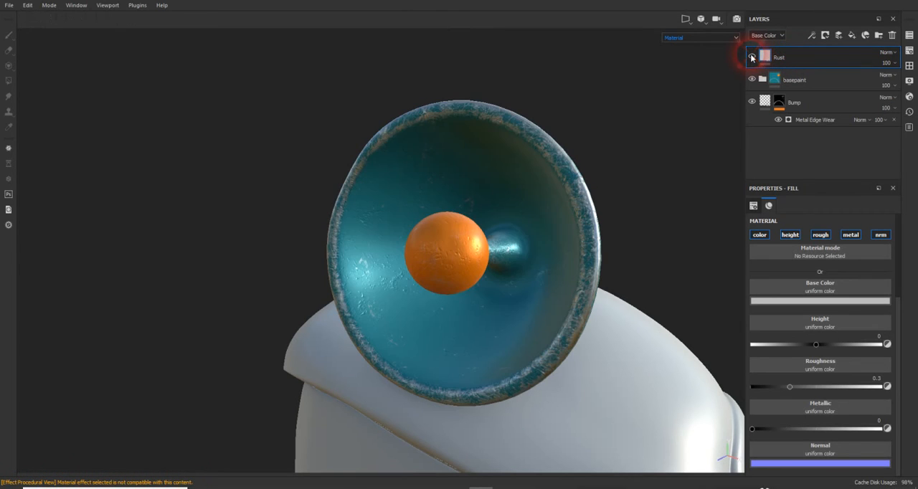
pyautogui.click(771, 60)
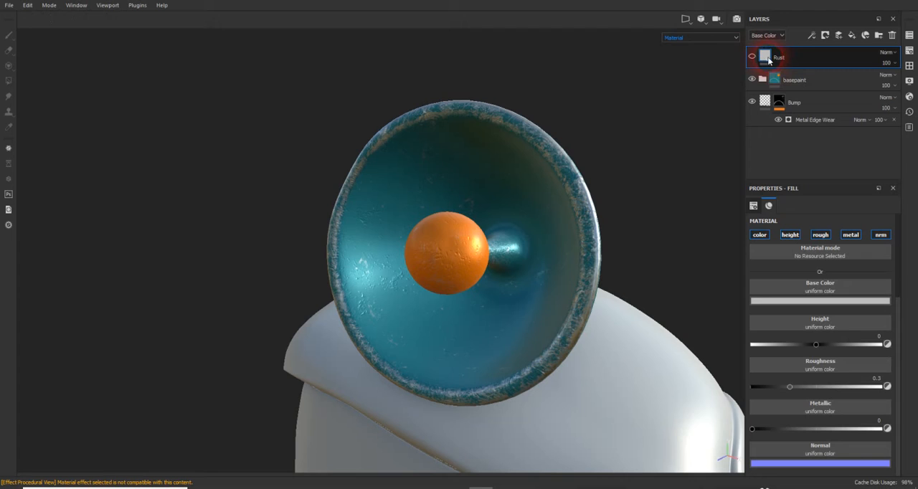
# - Disable the Rust layer's normal and metallic channels and assign the Rust Fine resource to its Base Color
pyautogui.click(880, 237)
pyautogui.click(852, 236)
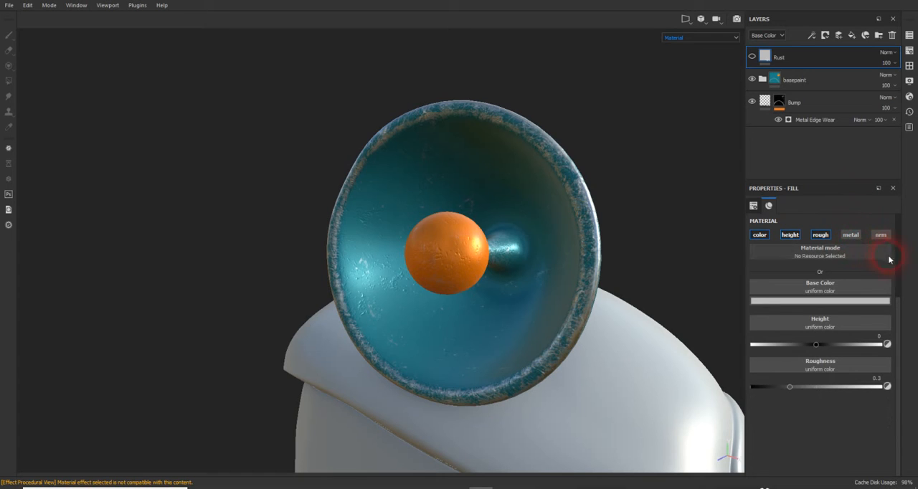
pyautogui.click(848, 287)
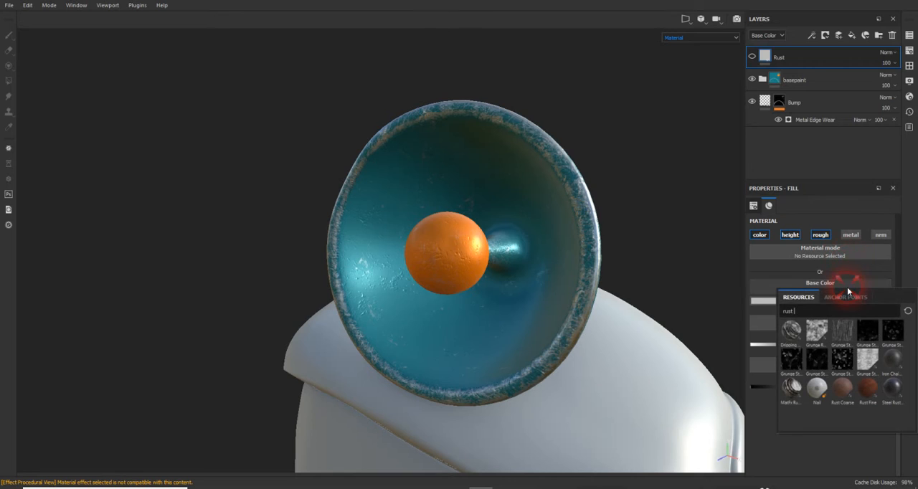
pyautogui.click(868, 391)
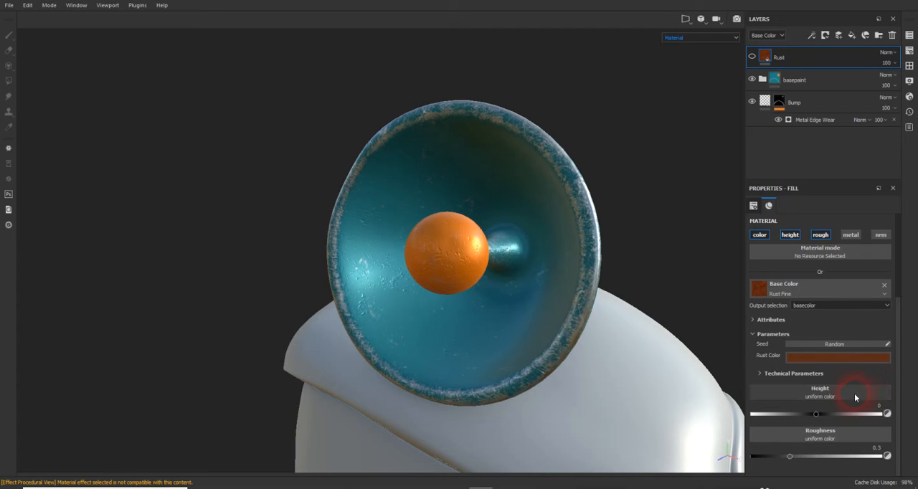
# - Assign the Rust Fine resource to the Rust layer's Height and Roughness channels
pyautogui.click(854, 396)
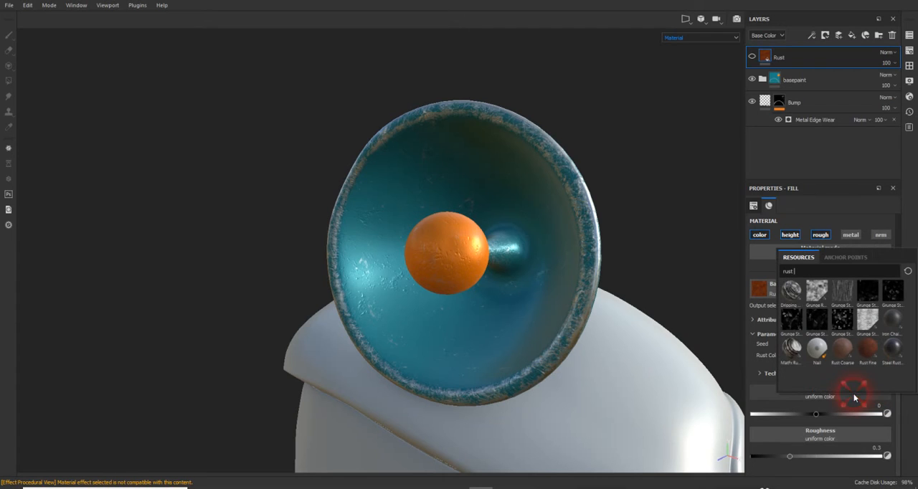
pyautogui.click(869, 359)
pyautogui.scroll(-1, 871, 360)
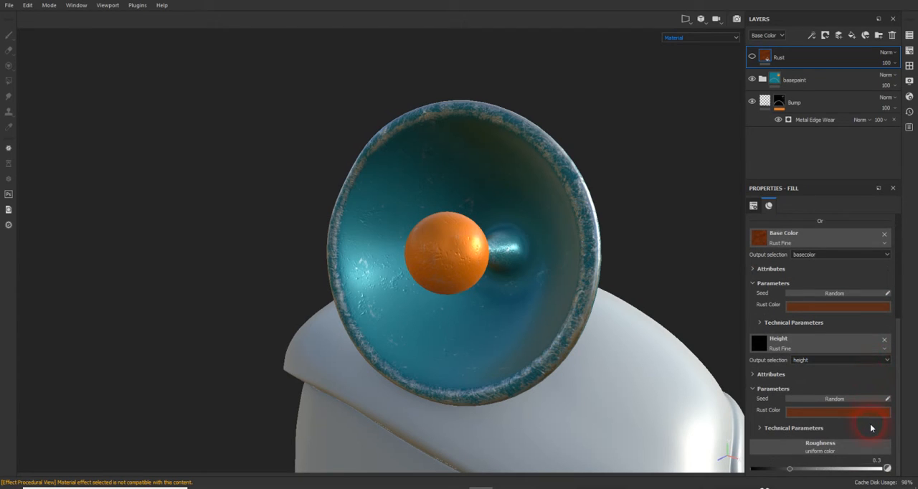
pyautogui.click(859, 449)
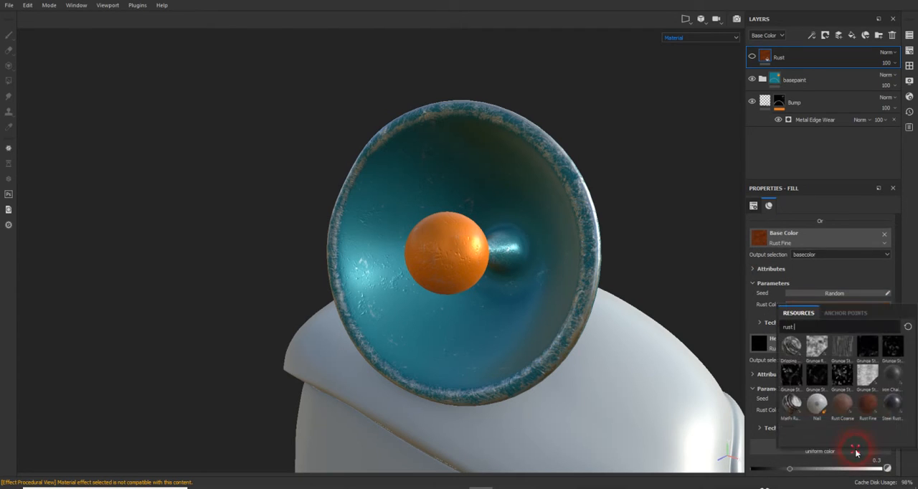
pyautogui.click(869, 407)
pyautogui.scroll(5, 873, 372)
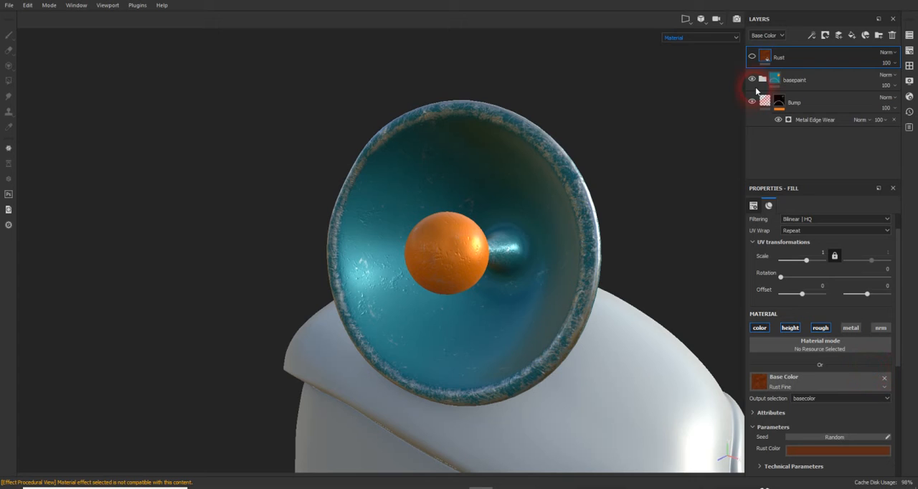
# - Make the Rust layer visible, expand the Base Color's technical parameters, and randomize its Rust Fine seed
pyautogui.click(752, 57)
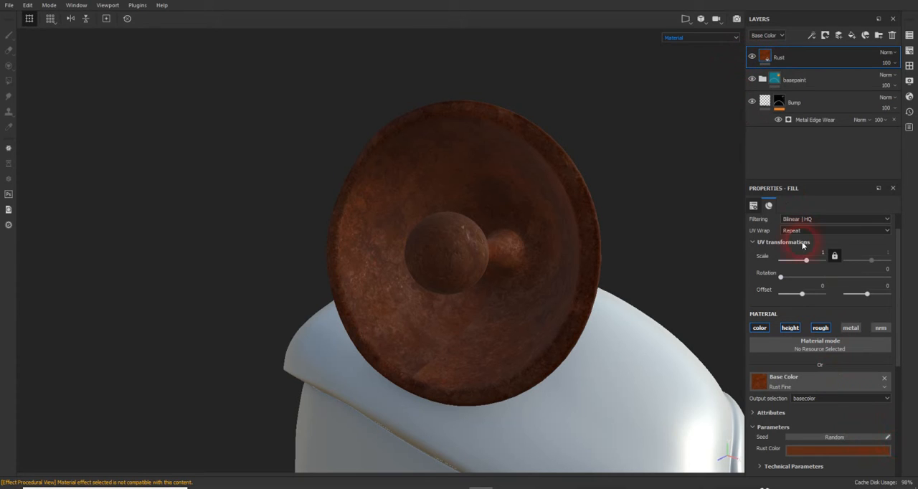
pyautogui.keyDown('alt'); pyautogui.moveTo(616, 122); pyautogui.dragTo(591, 94); pyautogui.keyUp('alt')
pyautogui.scroll(5, 634, 133)
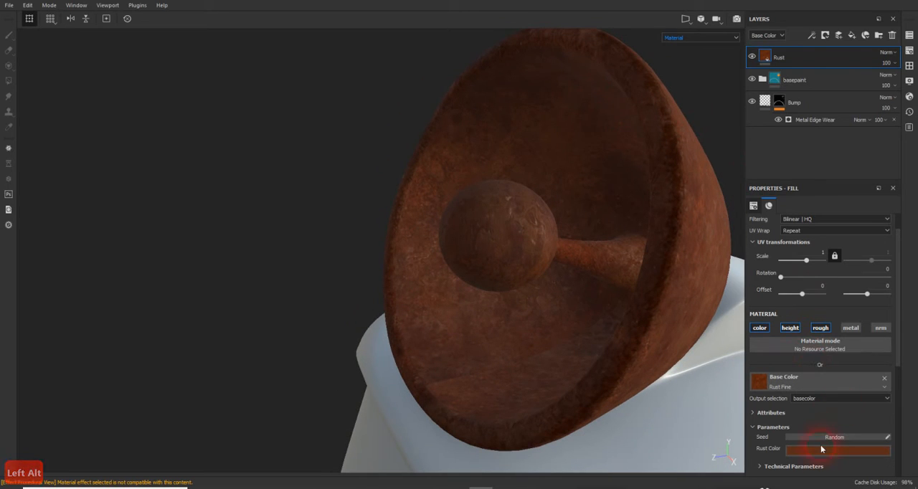
pyautogui.scroll(-3, 826, 434)
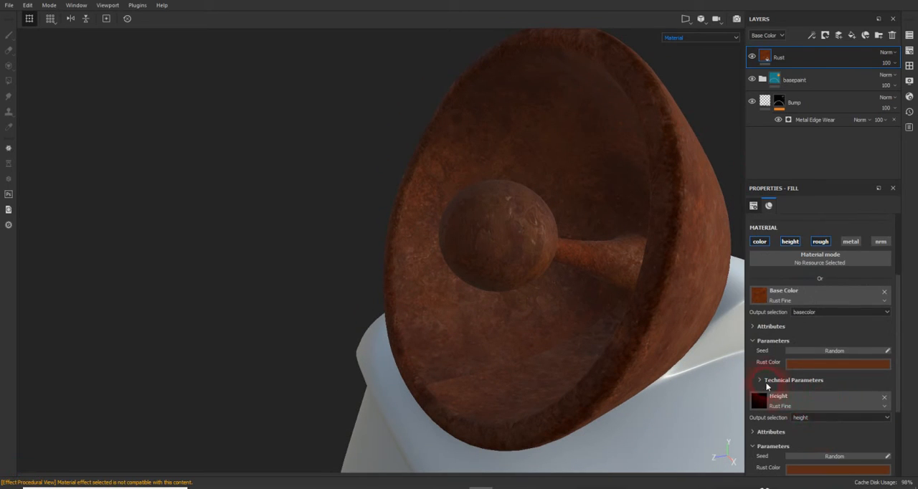
pyautogui.click(762, 381)
pyautogui.click(779, 400)
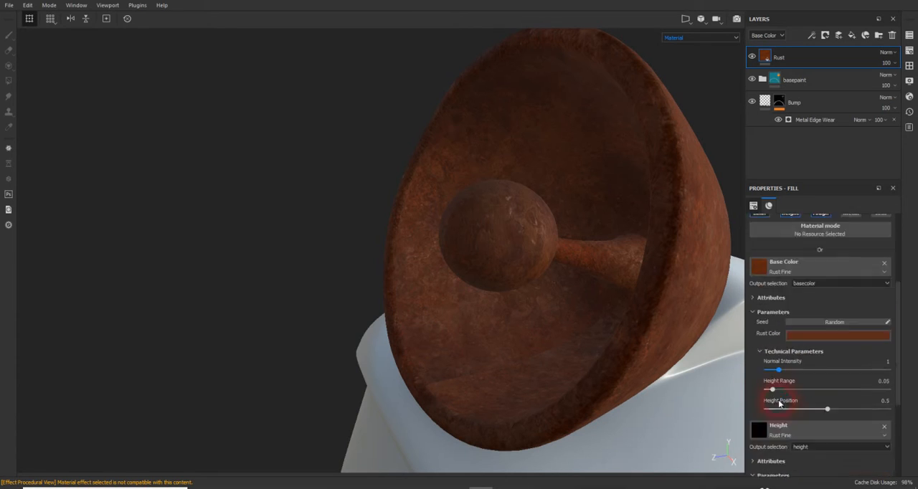
pyautogui.click(833, 354)
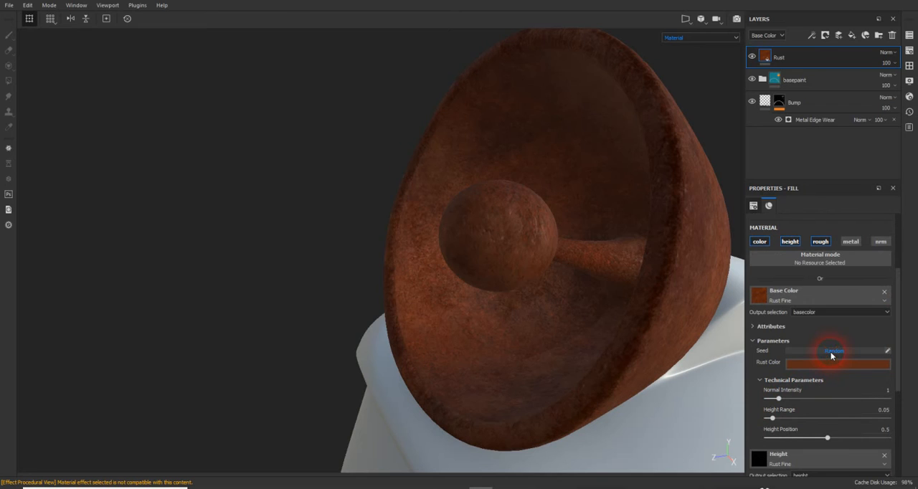
# - Review the Rust Fine channel parameters and turn off the Rust layer's height channel
pyautogui.scroll(-3, 825, 363)
pyautogui.scroll(-2, 821, 376)
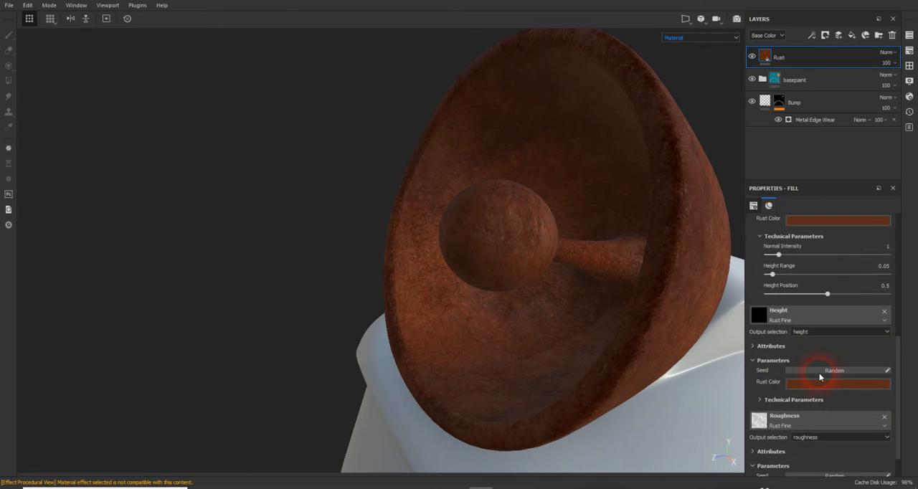
pyautogui.scroll(-1, 820, 376)
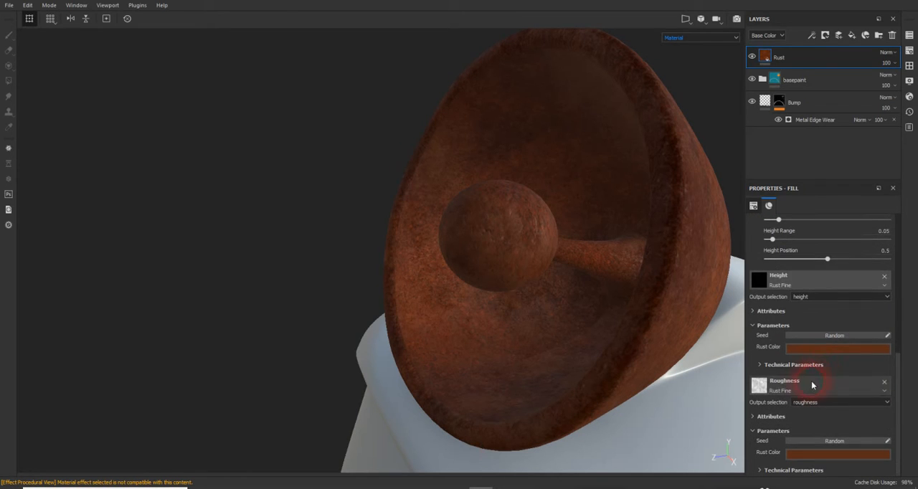
pyautogui.scroll(2, 799, 359)
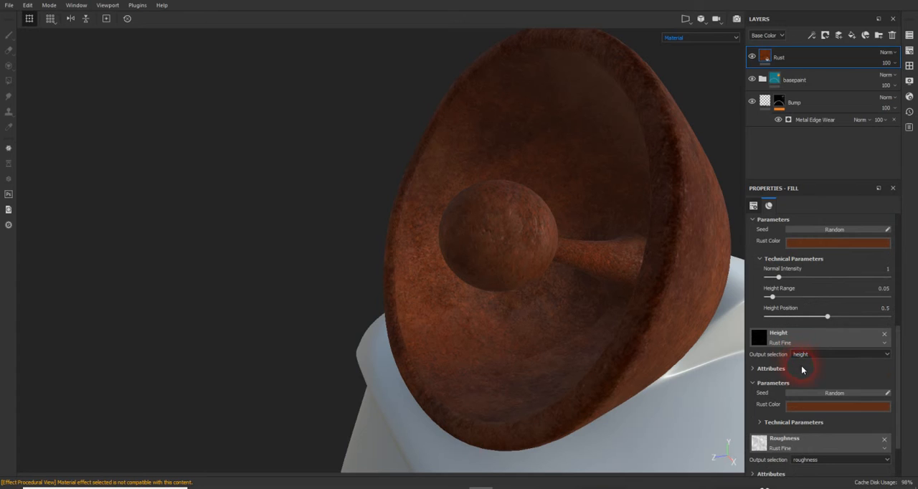
pyautogui.scroll(-1, 803, 369)
pyautogui.scroll(3, 797, 279)
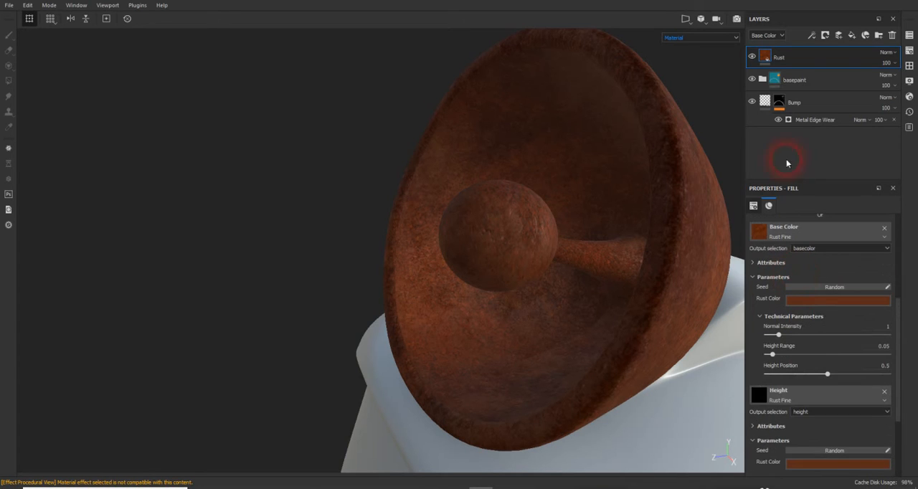
pyautogui.scroll(2, 814, 310)
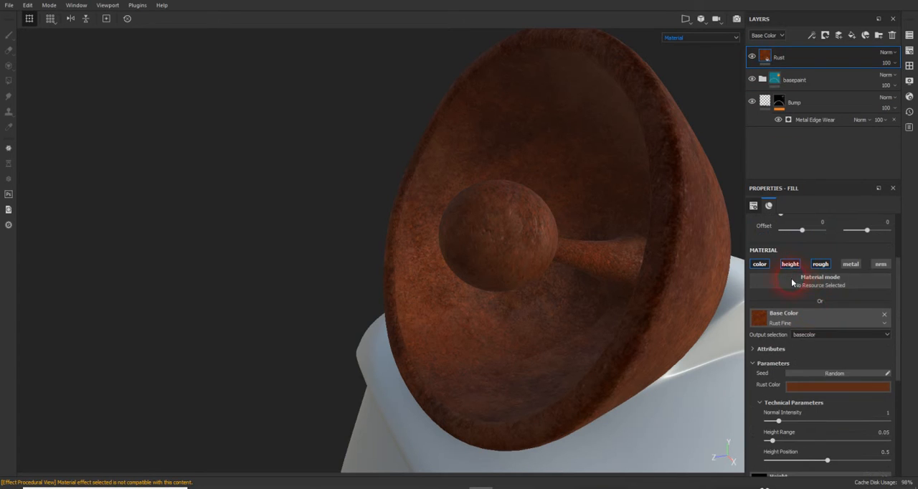
pyautogui.scroll(-3, 825, 350)
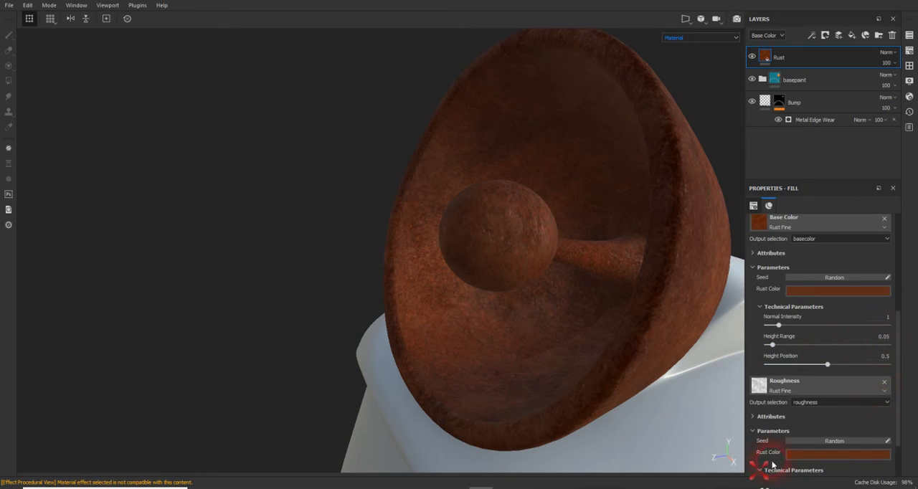
# - Set the Roughness texture's Normal Intensity to 1.46, Height Range to 0.15, and Height Position to 0.14
pyautogui.scroll(-2, 772, 465)
pyautogui.click(827, 471)
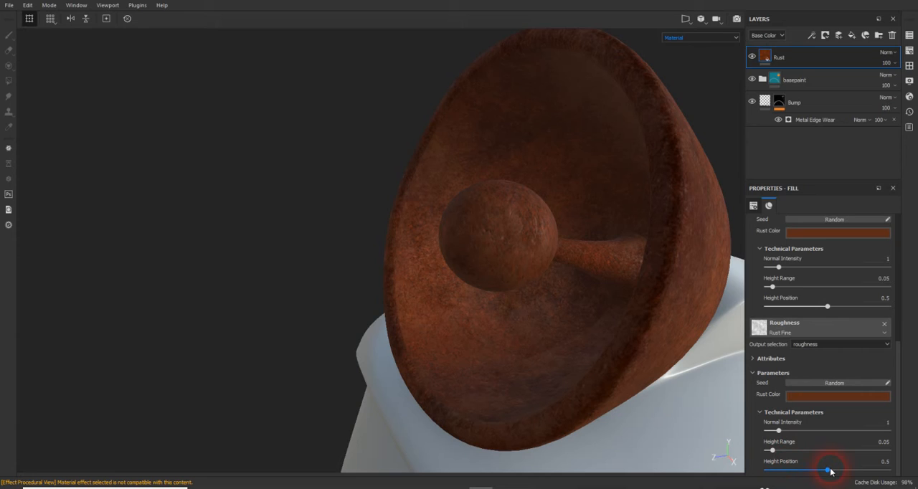
pyautogui.moveTo(830, 471); pyautogui.dragTo(782, 455)
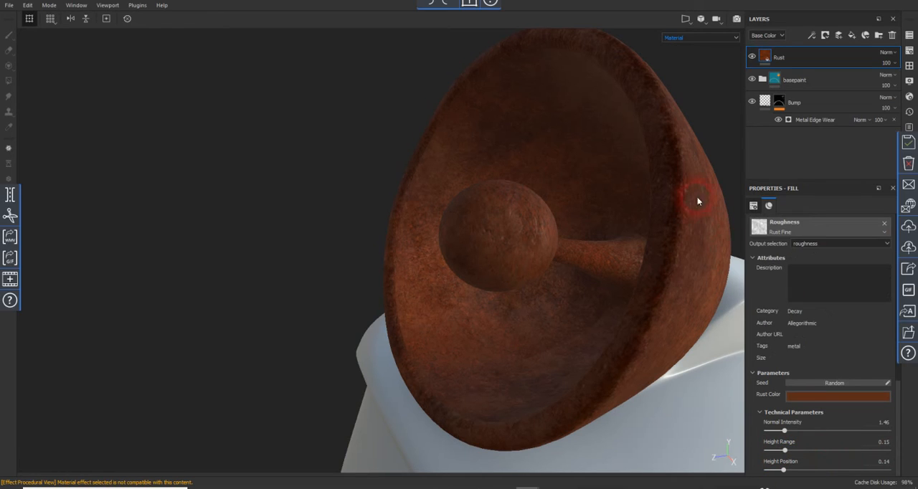
# - Add a black mask to the Rust layer and add a fill effect to that mask
pyautogui.click(825, 36)
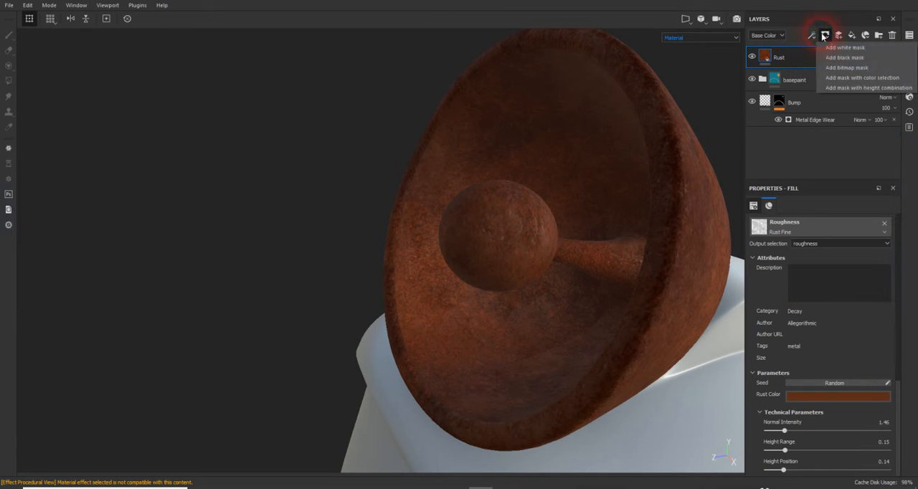
pyautogui.click(838, 62)
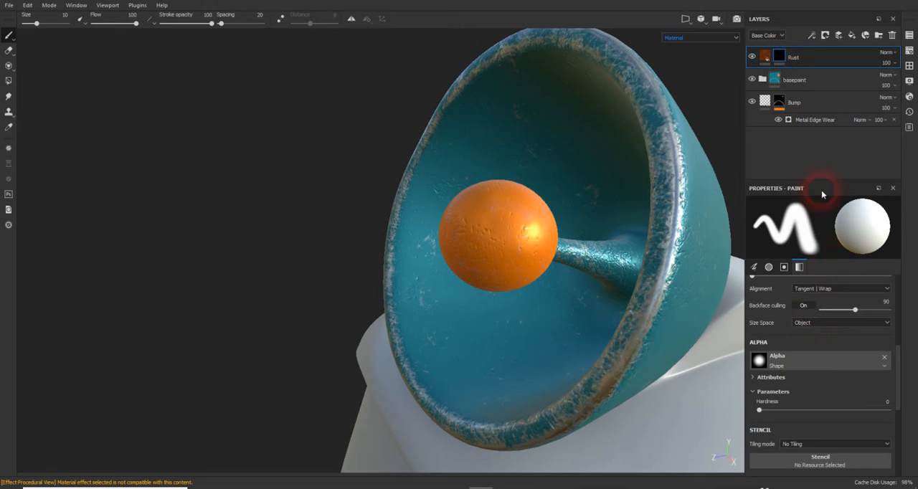
pyautogui.click(812, 35)
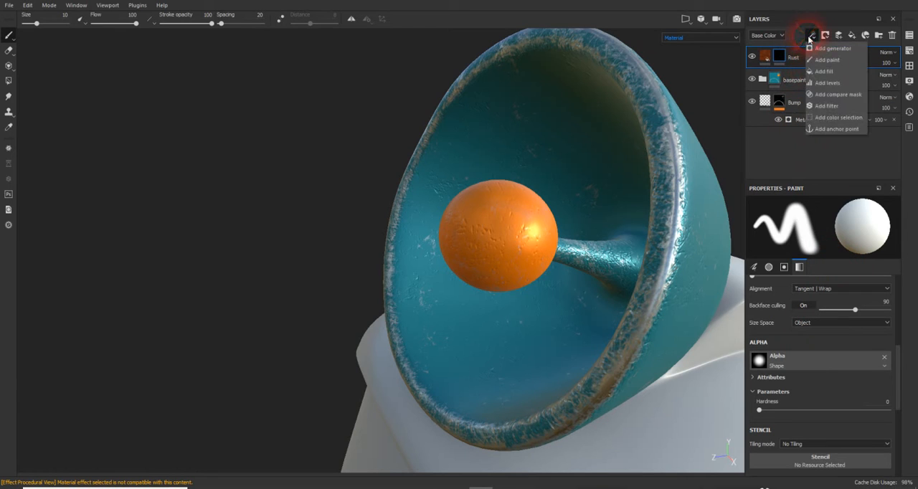
pyautogui.click(815, 72)
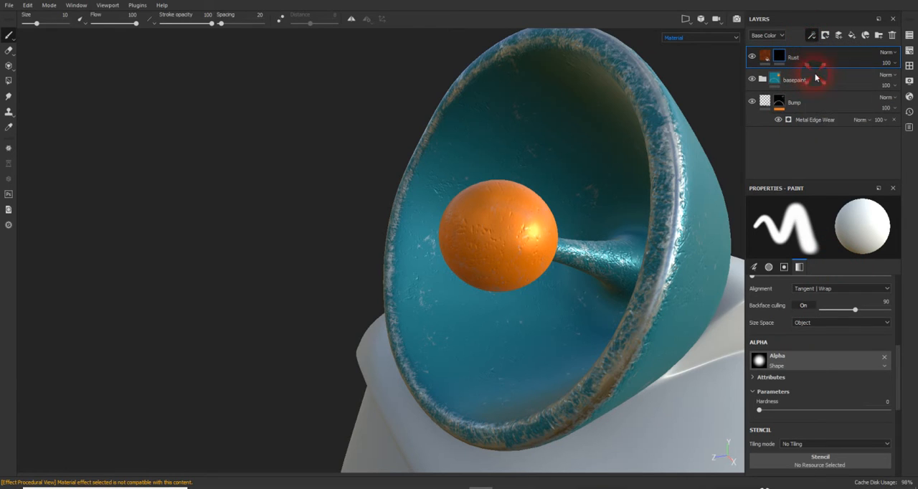
pyautogui.click(781, 77)
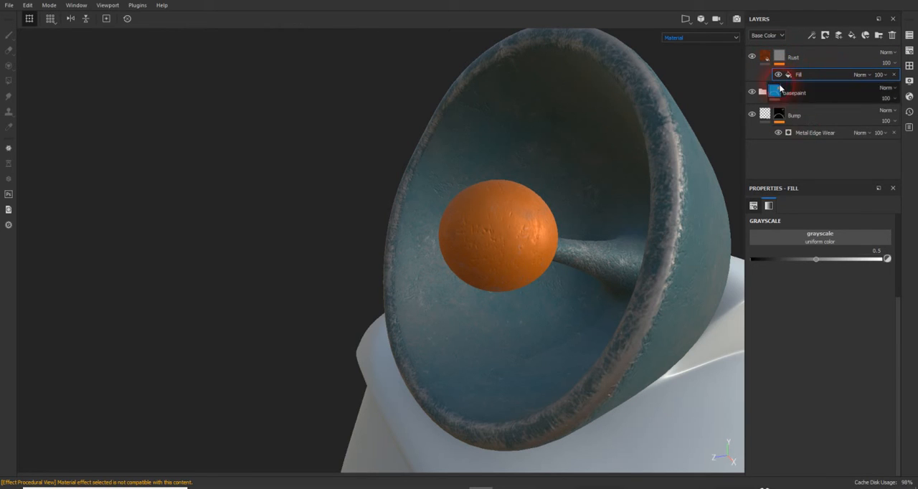
pyautogui.click(816, 237)
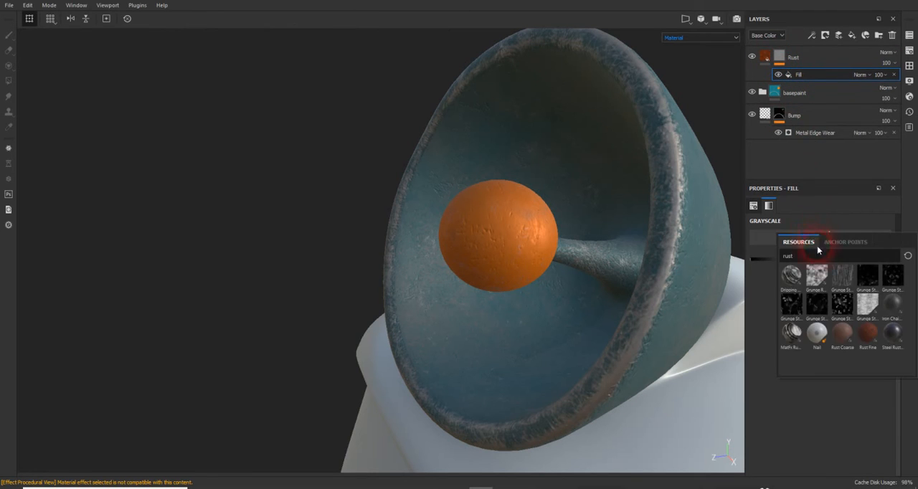
pyautogui.click(765, 281)
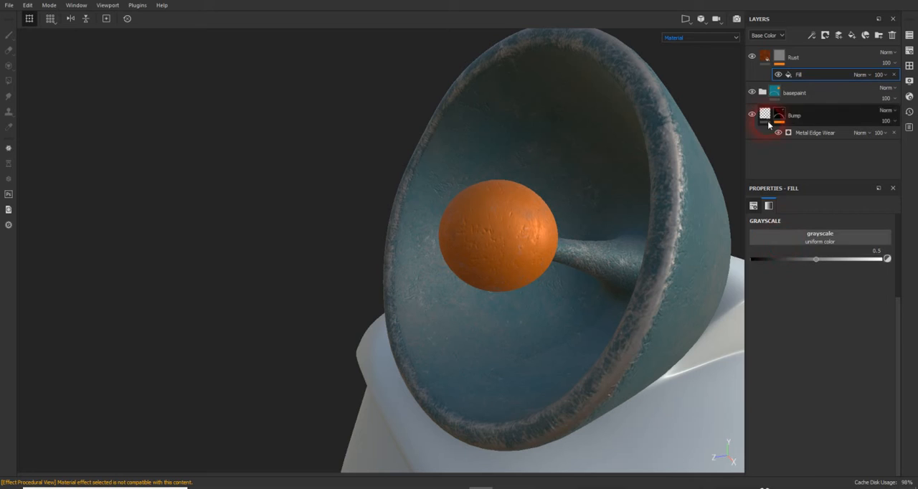
pyautogui.click(794, 76)
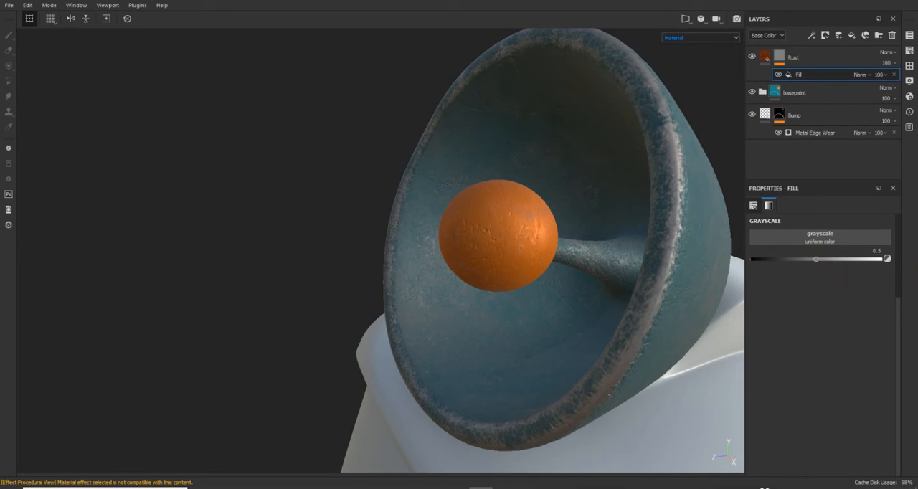
# - Clear the resource search filter and assign Cracks Leather as the mask fill's grayscale texture
pyautogui.press('Delete')
pyautogui.click(799, 237)
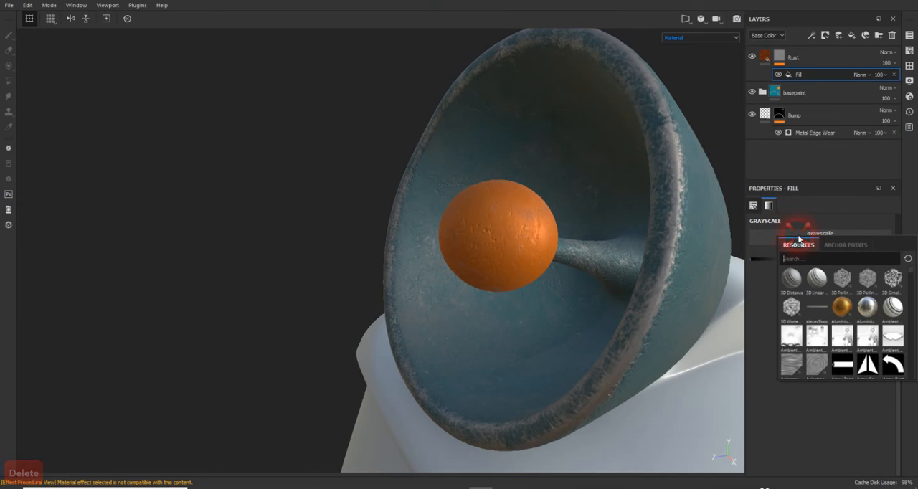
pyautogui.scroll(-10, 844, 298)
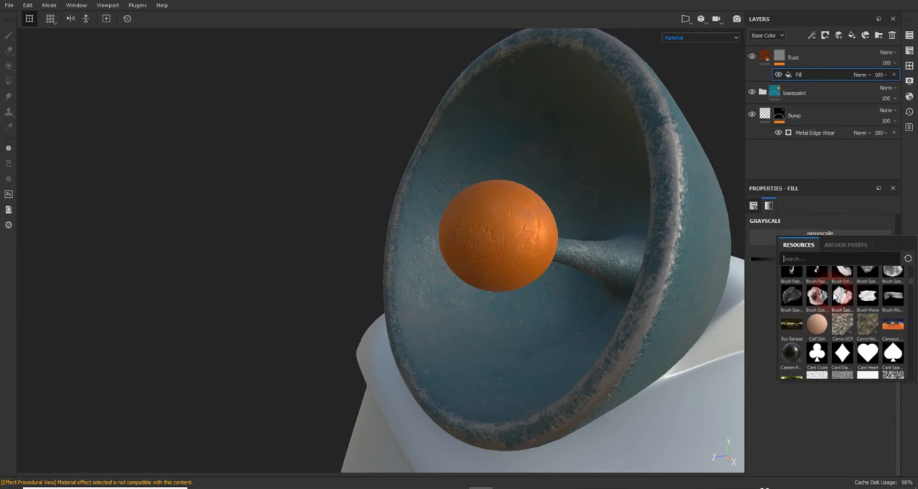
pyautogui.scroll(-8, 834, 298)
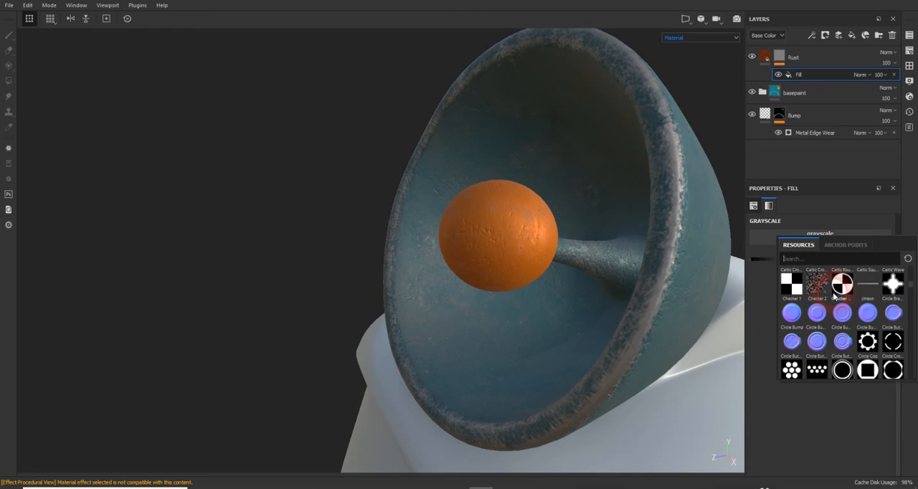
pyautogui.scroll(-3, 834, 298)
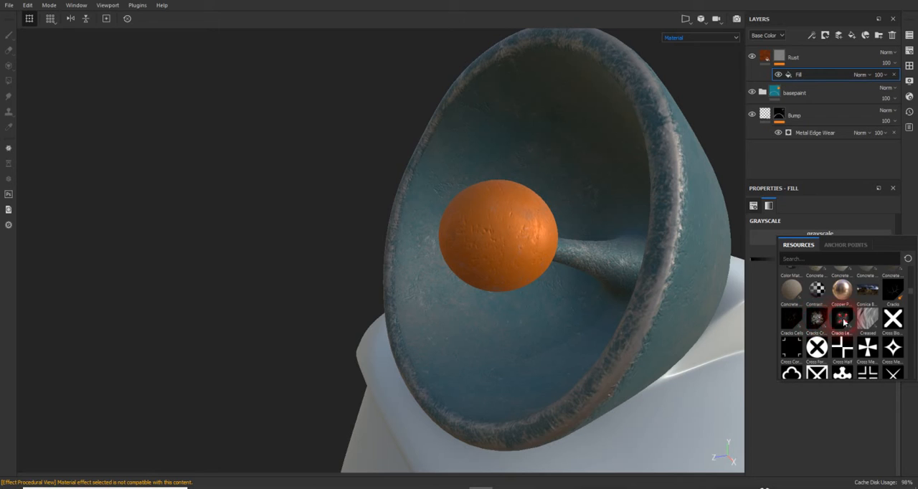
pyautogui.click(843, 320)
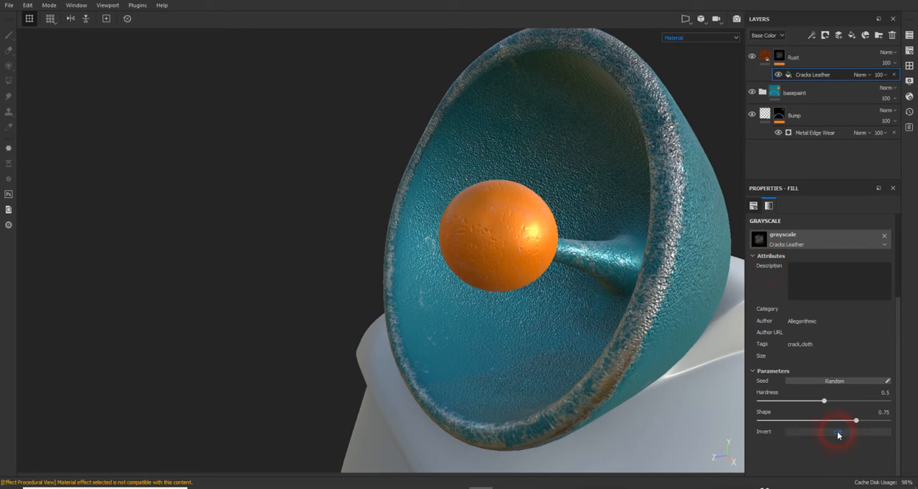
# - Replace the Rust mask fill's grayscale texture with Grunge Leak Spots
pyautogui.click(813, 245)
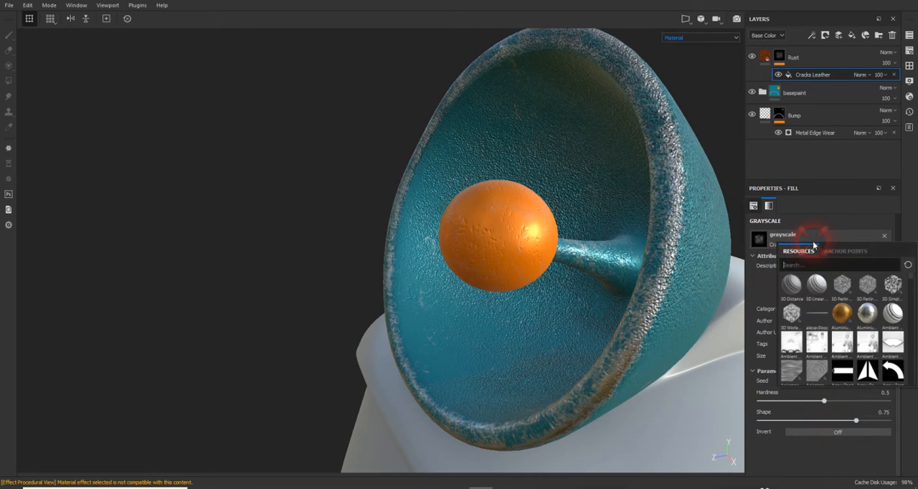
pyautogui.scroll(-5, 824, 298)
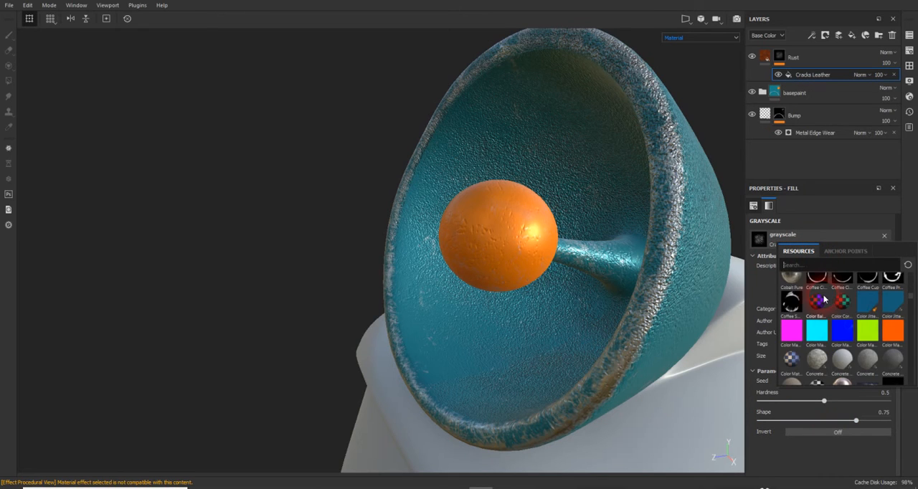
pyautogui.scroll(-8, 824, 299)
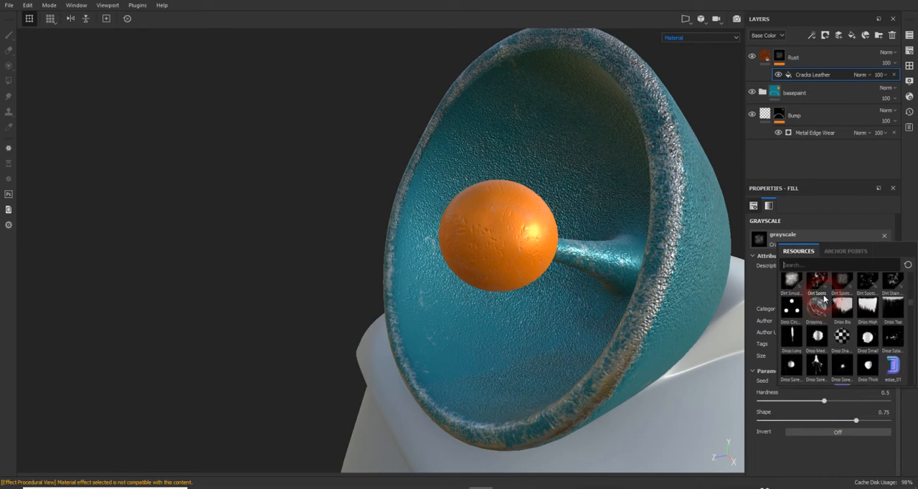
pyautogui.scroll(-4, 824, 299)
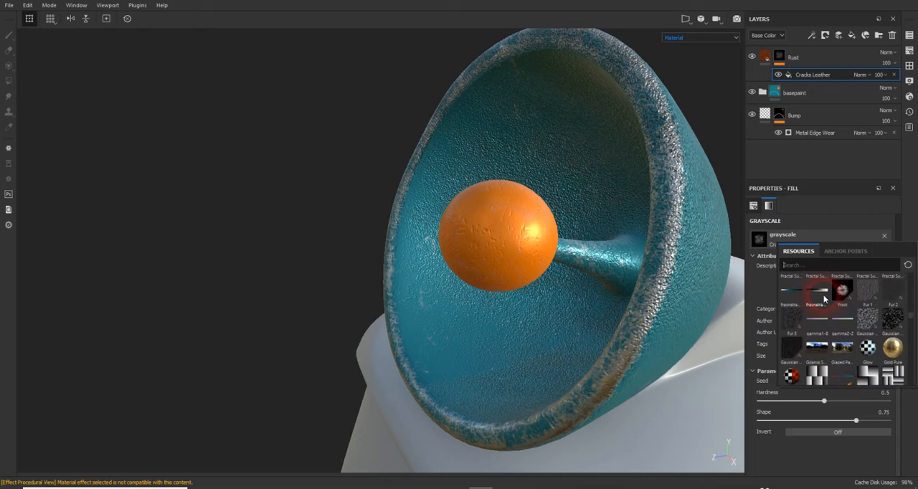
pyautogui.scroll(-5, 825, 299)
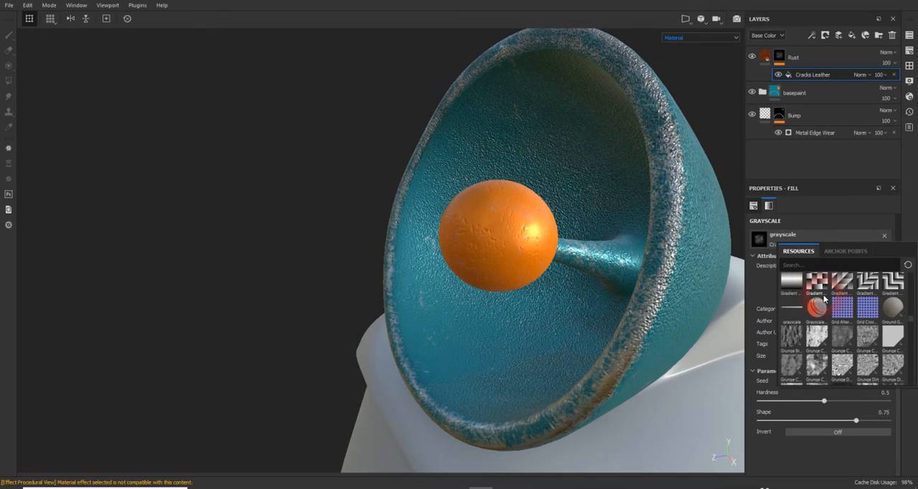
pyautogui.scroll(-3, 824, 298)
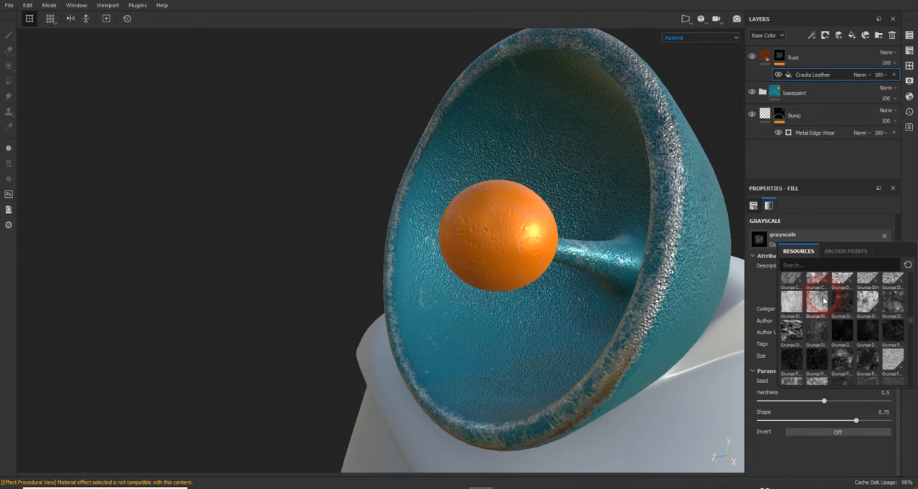
pyautogui.scroll(-3, 824, 305)
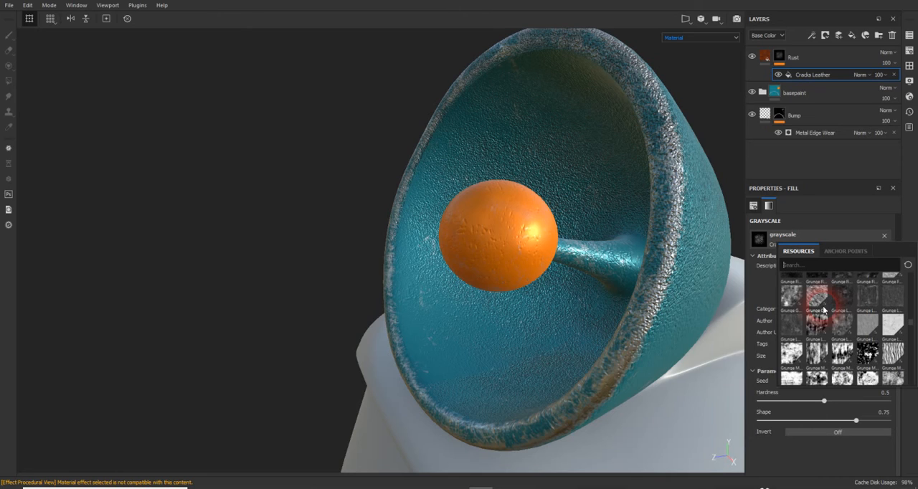
pyautogui.click(789, 330)
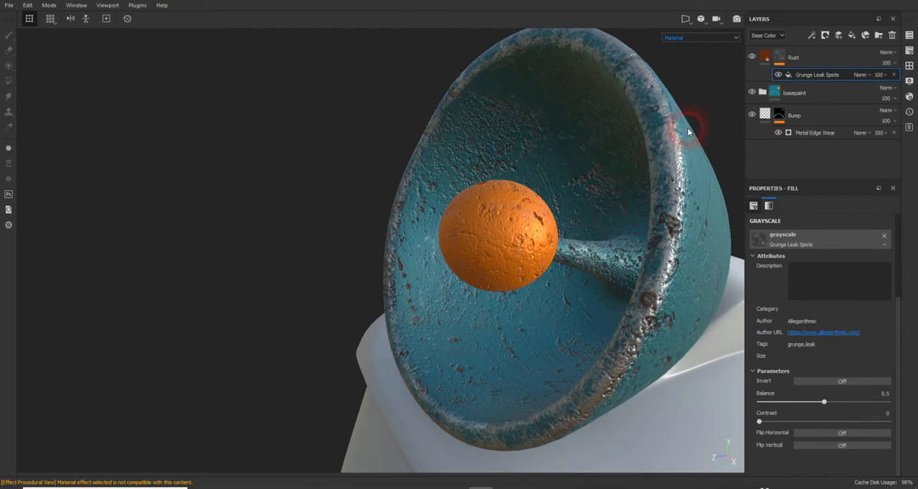
pyautogui.moveTo(623, 141)
pyautogui.keyDown('alt'); pyautogui.mouseDown()
pyautogui.moveTo(670, 150)
pyautogui.moveTo(652, 136)
pyautogui.moveTo(657, 150)
pyautogui.moveTo(619, 147)
pyautogui.mouseUp(); pyautogui.keyUp('alt')
pyautogui.scroll(-3, 619, 147)
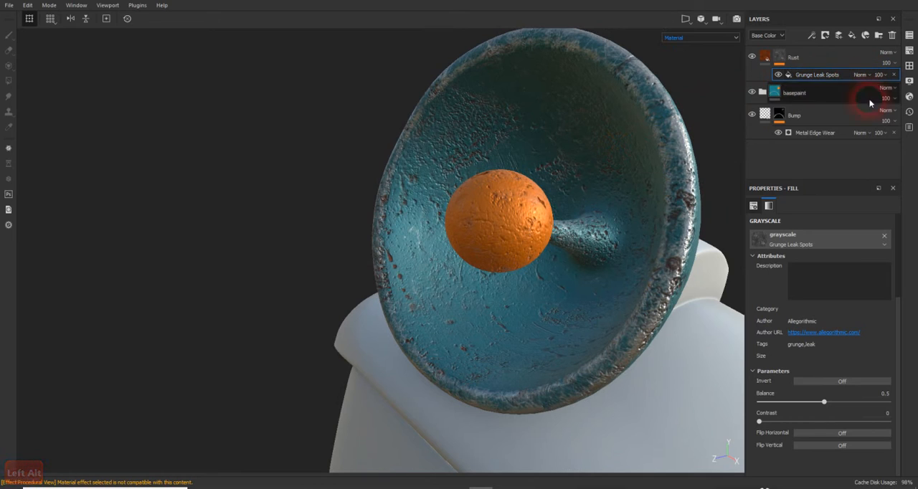
# - Turn off the Rust layer's height channel and set the Roughness texture's Height Position to 0.24
pyautogui.click(774, 307)
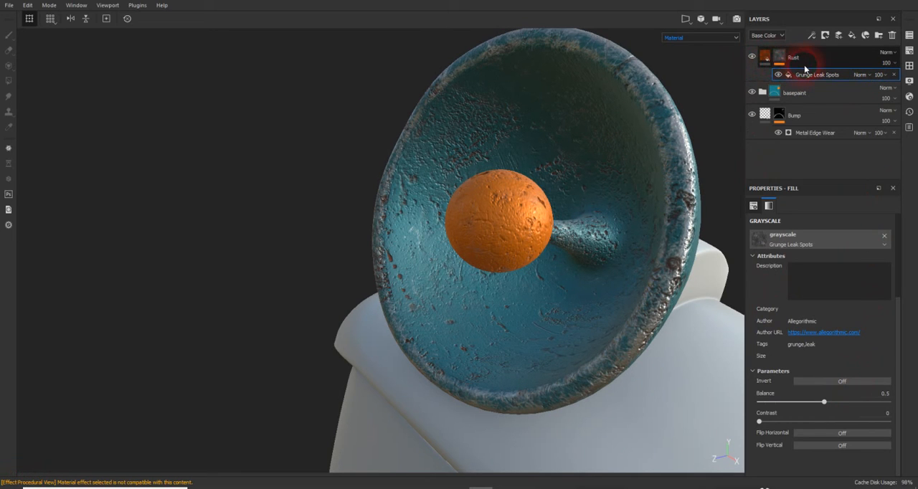
pyautogui.click(767, 59)
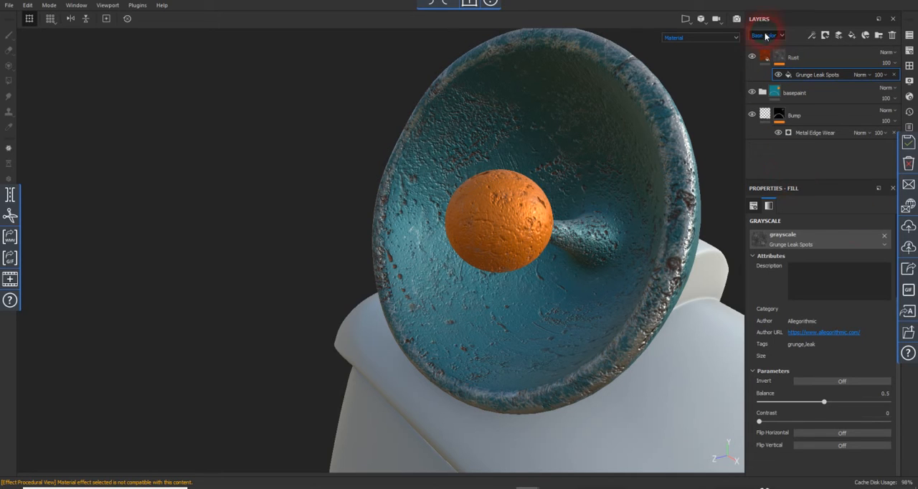
pyautogui.click(766, 57)
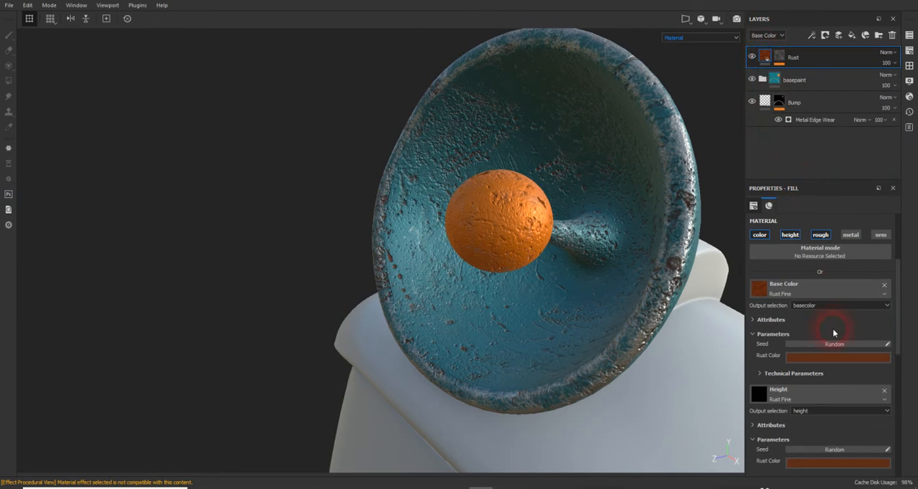
pyautogui.click(792, 234)
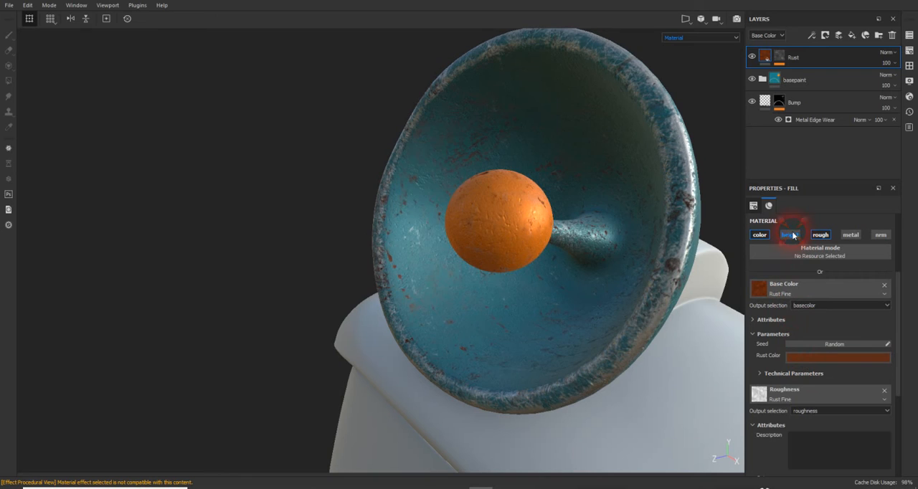
pyautogui.scroll(-3, 822, 403)
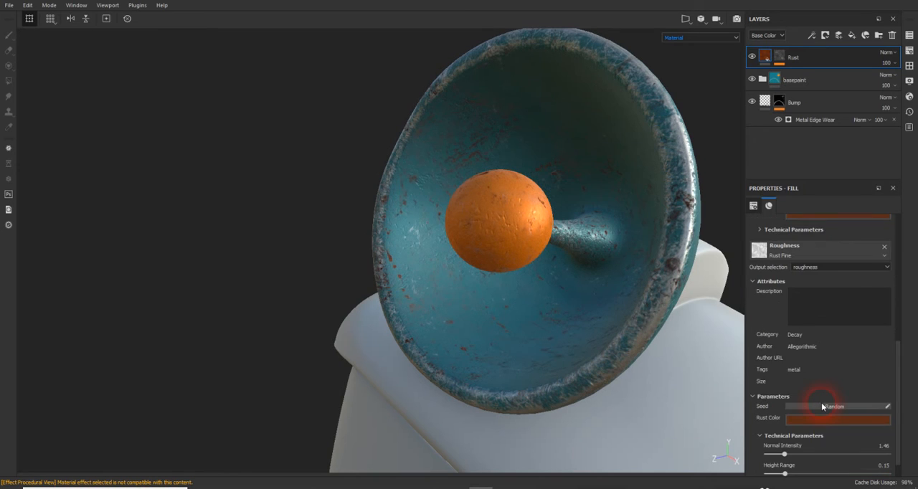
pyautogui.scroll(-1, 821, 402)
pyautogui.click(795, 470)
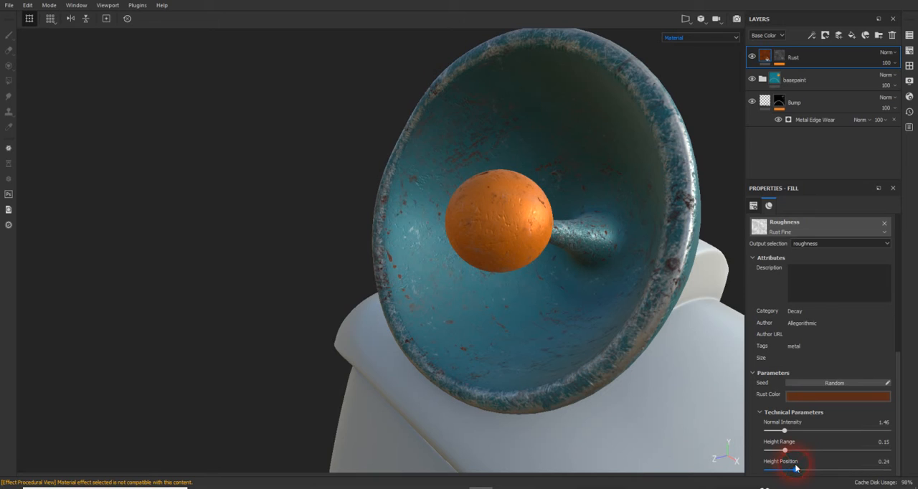
pyautogui.click(783, 56)
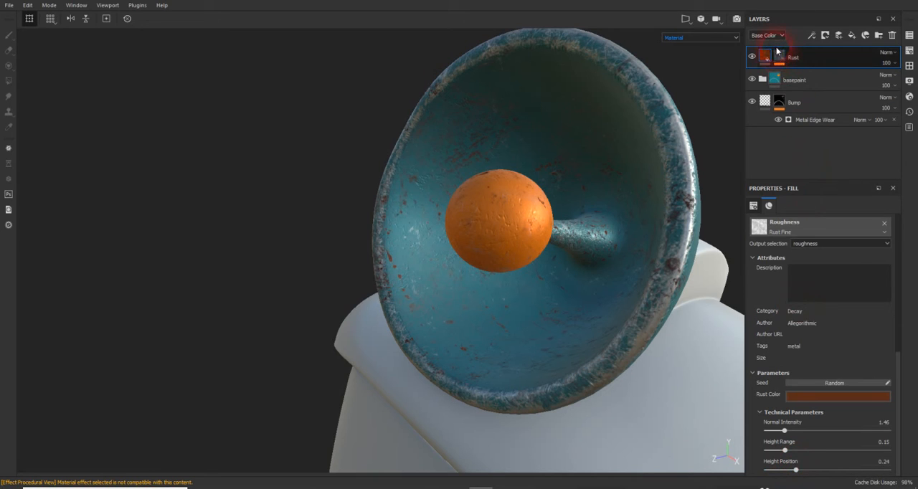
# - Turn the Rust layer's height channel on and its color and roughness channels off
pyautogui.scroll(4, 853, 301)
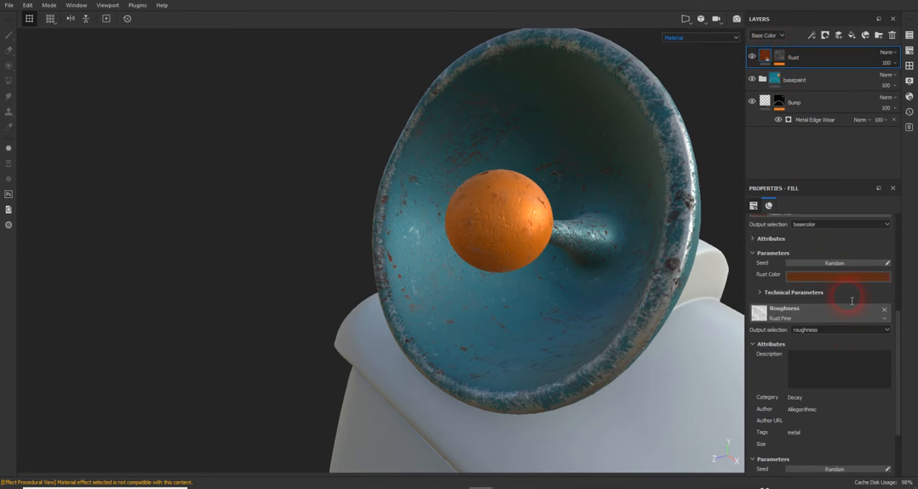
pyautogui.scroll(6, 852, 300)
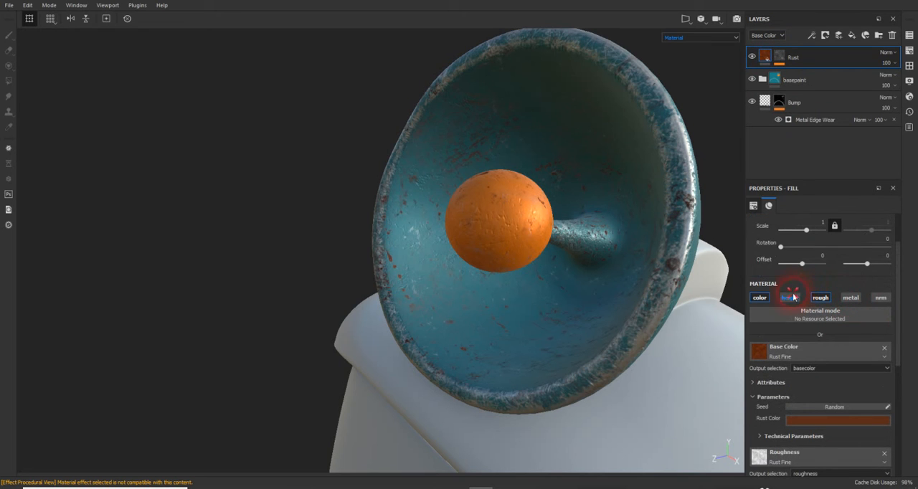
pyautogui.click(790, 297)
pyautogui.click(760, 297)
pyautogui.click(820, 297)
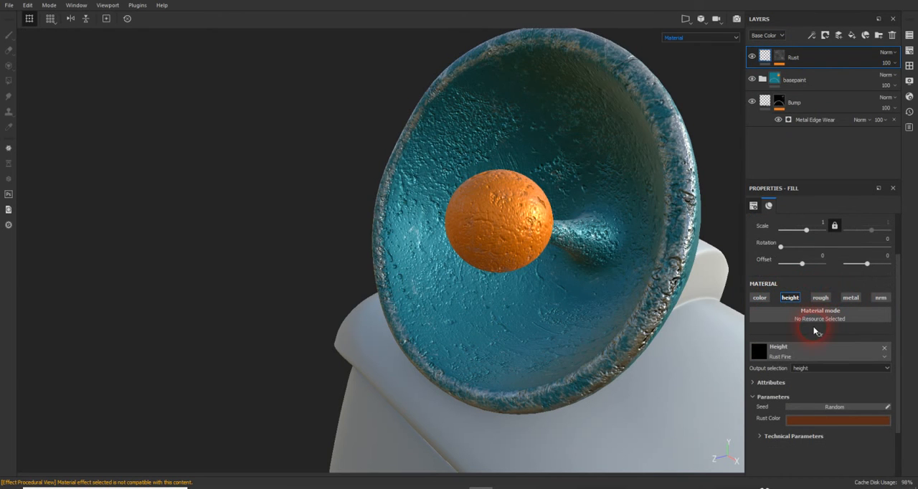
# - Set the Height Position of the Rust layer's Height texture to 0.59 in its technical parameters
pyautogui.scroll(-3, 815, 330)
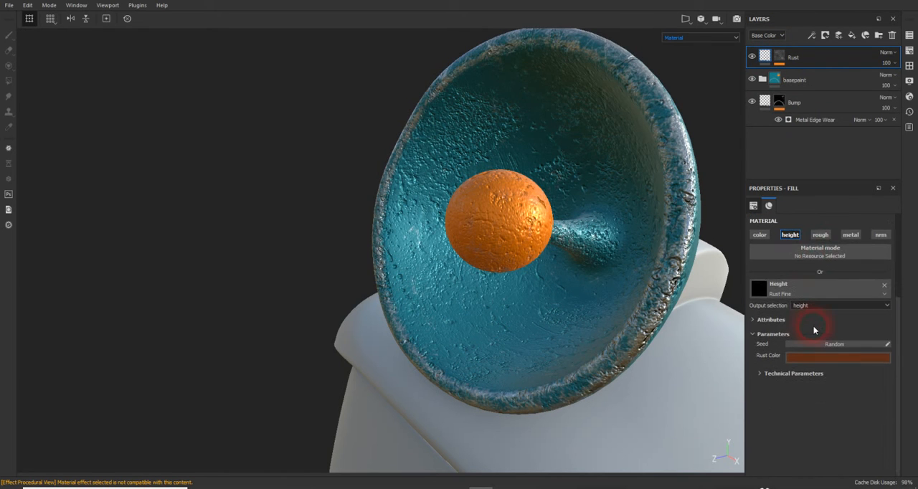
pyautogui.click(759, 374)
pyautogui.moveTo(803, 435); pyautogui.dragTo(834, 442)
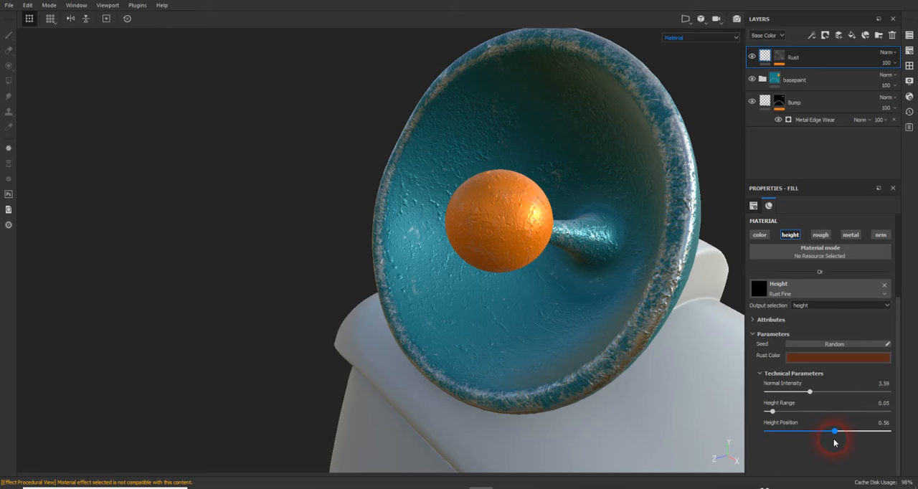
# - Turn the color and roughness channels of the Rust layer's fill back on
pyautogui.click(788, 52)
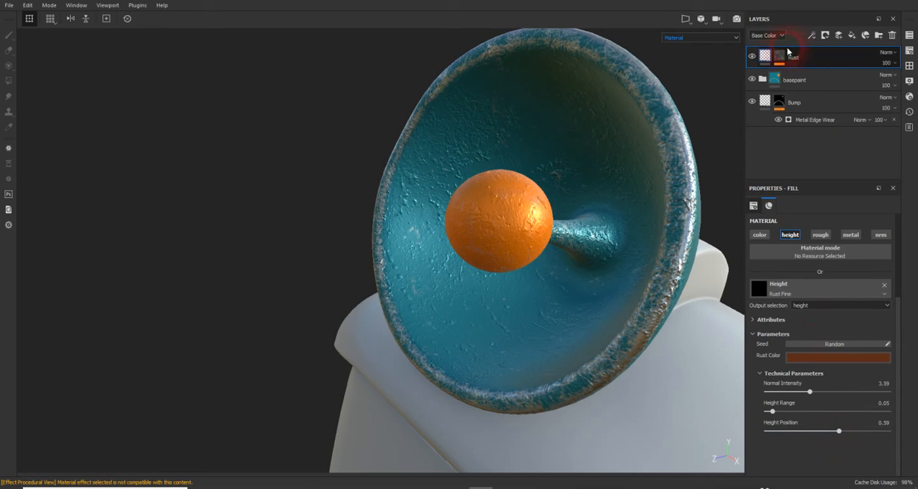
pyautogui.click(776, 57)
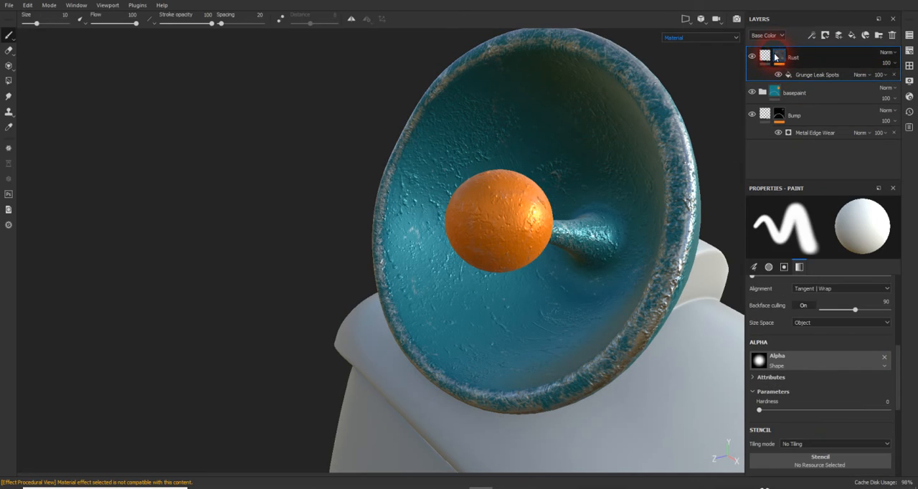
pyautogui.click(764, 56)
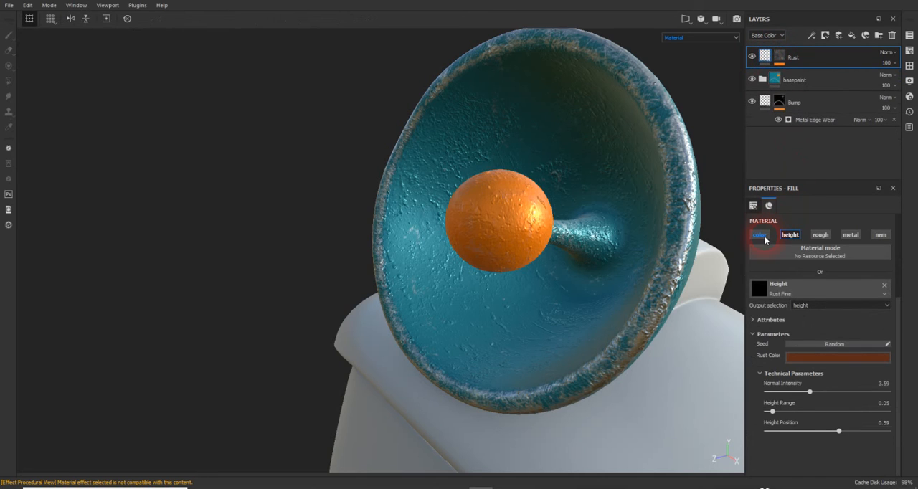
pyautogui.click(761, 235)
pyautogui.click(821, 236)
pyautogui.click(799, 56)
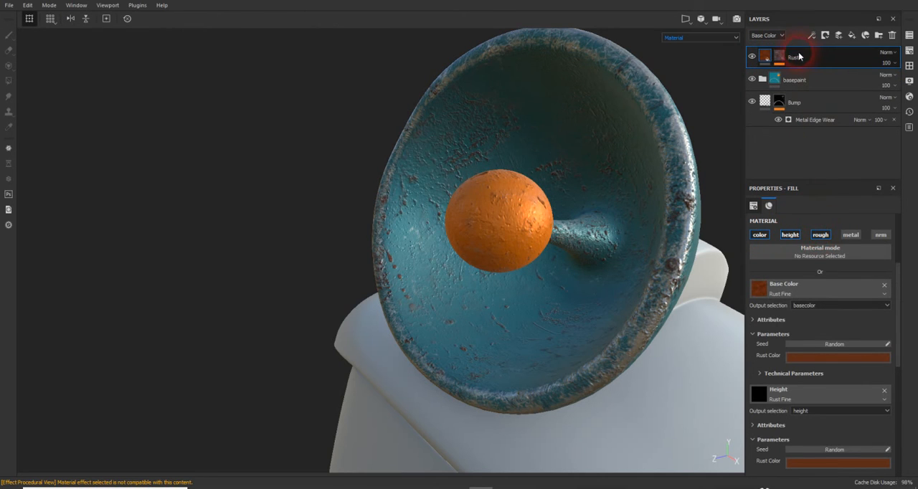
# - Add a paint effect above Grunge Leak Spots in the Rust layer's mask
pyautogui.click(780, 59)
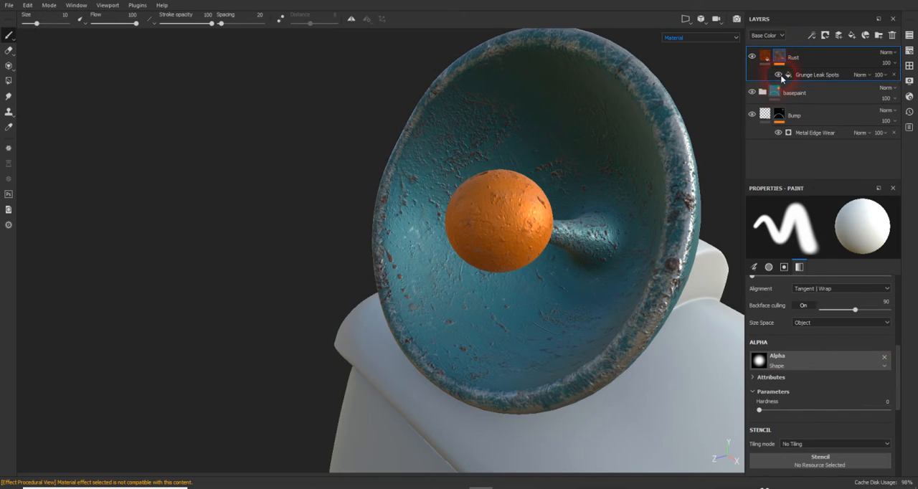
pyautogui.click(805, 76)
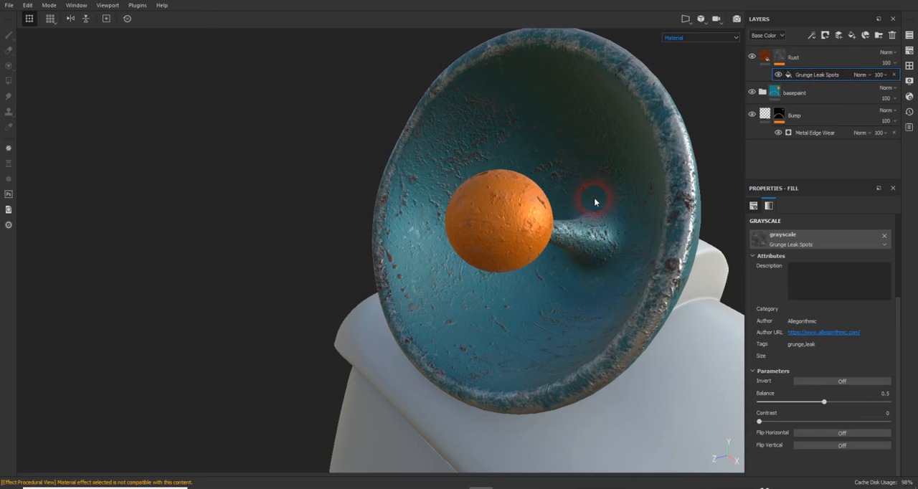
pyautogui.keyDown('alt'); pyautogui.moveTo(605, 194); pyautogui.dragTo(537, 199); pyautogui.keyUp('alt')
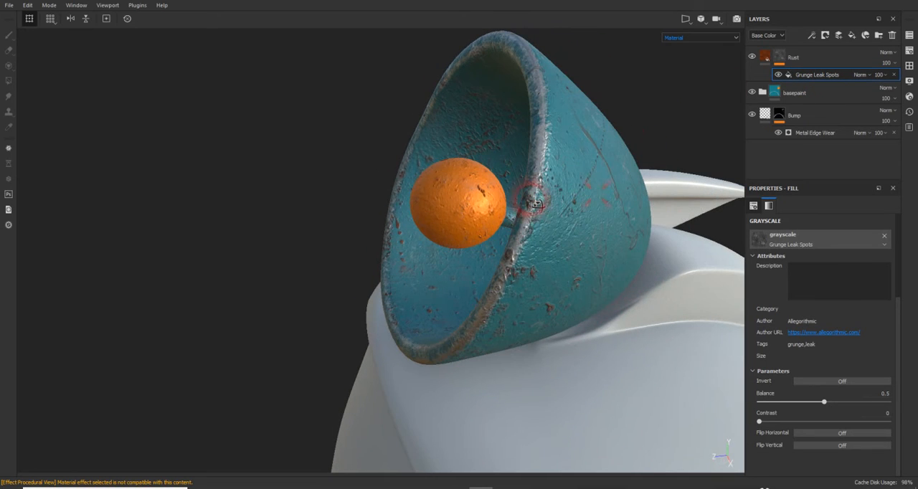
pyautogui.click(812, 36)
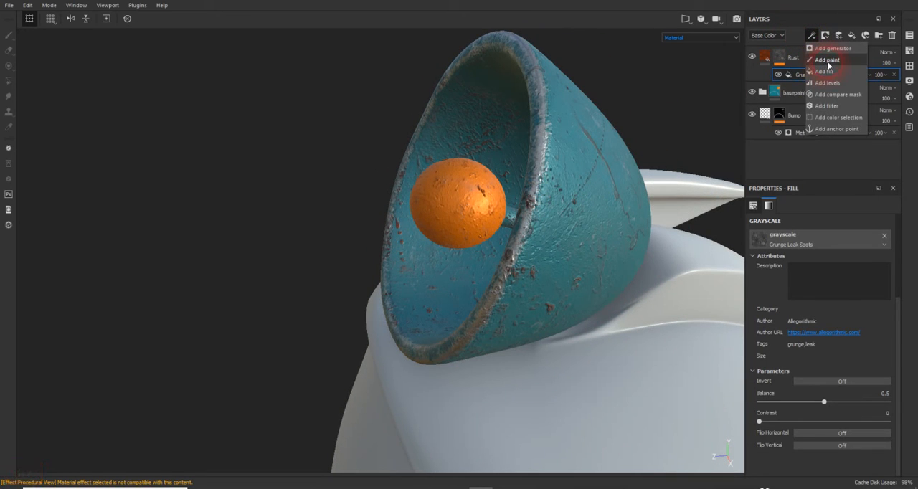
pyautogui.click(828, 61)
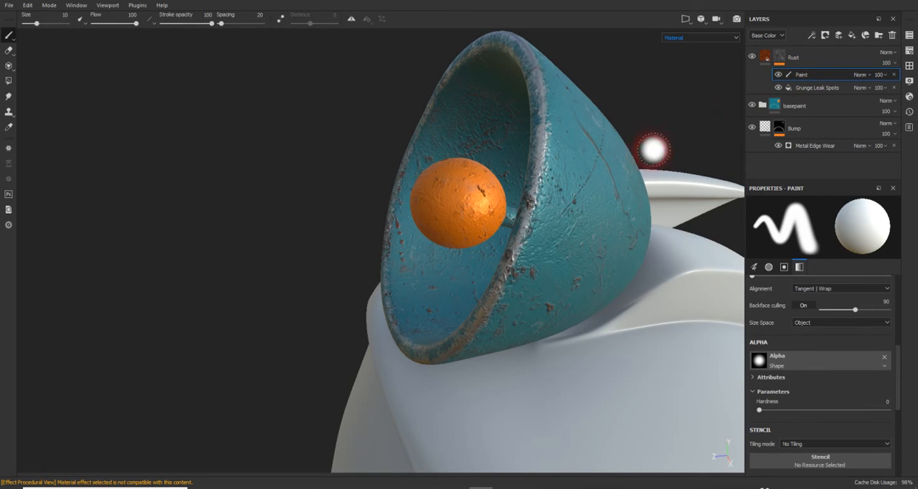
# - Examine the rust spots on the antenna dish and the orange sphere from several angles and distances
pyautogui.moveTo(656, 149)
pyautogui.keyDown('alt'); pyautogui.mouseDown()
pyautogui.moveTo(649, 188)
pyautogui.moveTo(730, 177)
pyautogui.mouseUp(); pyautogui.keyUp('alt')
pyautogui.moveTo(638, 165)
pyautogui.keyDown('alt'); pyautogui.mouseDown()
pyautogui.moveTo(666, 150)
pyautogui.moveTo(529, 140)
pyautogui.moveTo(640, 143)
pyautogui.moveTo(636, 130)
pyautogui.mouseUp(); pyautogui.keyUp('alt')
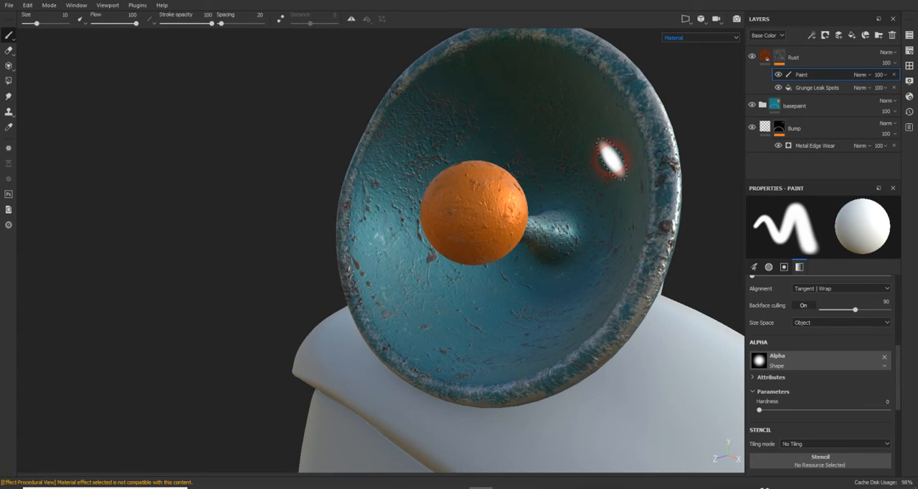
pyautogui.scroll(1, 612, 159)
pyautogui.scroll(-4, 612, 159)
pyautogui.moveTo(611, 159)
pyautogui.keyDown('alt'); pyautogui.mouseDown()
pyautogui.moveTo(457, 155)
pyautogui.moveTo(590, 184)
pyautogui.moveTo(538, 200)
pyautogui.moveTo(501, 189)
pyautogui.moveTo(576, 223)
pyautogui.moveTo(631, 206)
pyautogui.moveTo(543, 180)
pyautogui.moveTo(557, 194)
pyautogui.mouseUp(); pyautogui.keyUp('alt')
pyautogui.scroll(2, 586, 184)
pyautogui.scroll(-1, 551, 193)
pyautogui.scroll(3, 553, 193)
pyautogui.scroll(2, 553, 192)
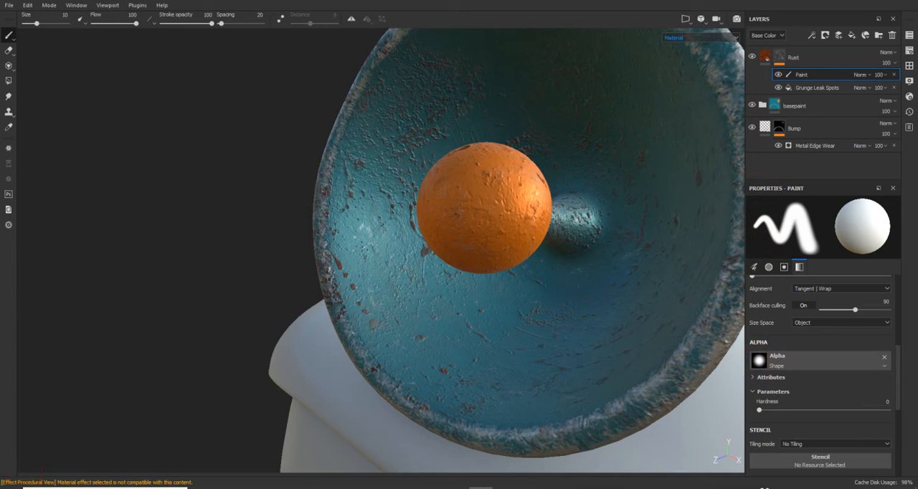
pyautogui.scroll(-2, 822, 337)
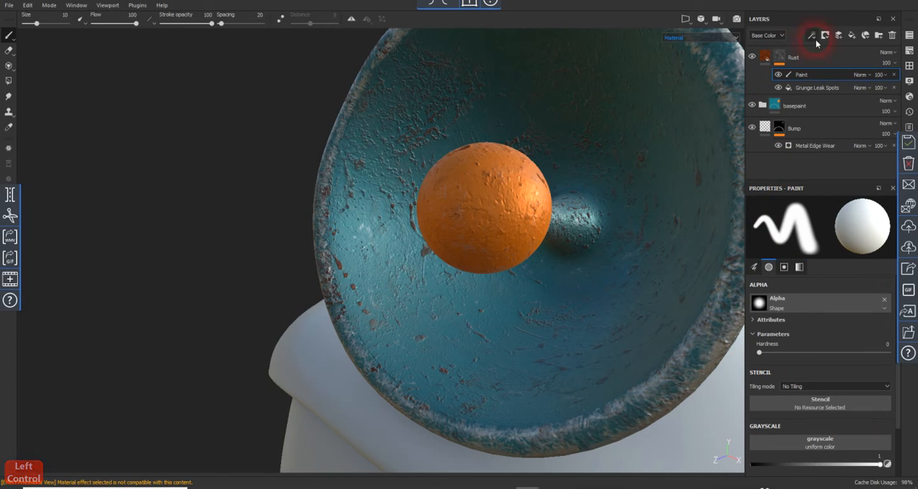
# - Set the blending mode of the paint effect in the Rust layer's mask to Subtract
pyautogui.doubleClick(838, 74)
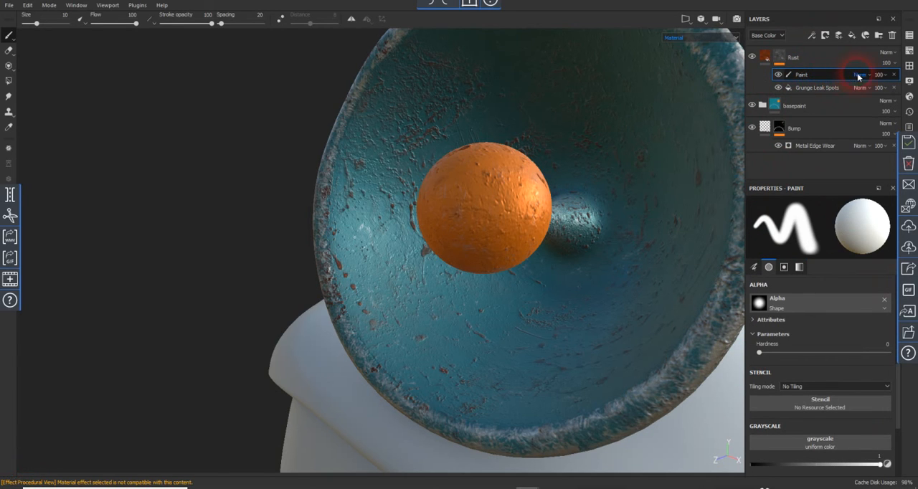
pyautogui.click(859, 75)
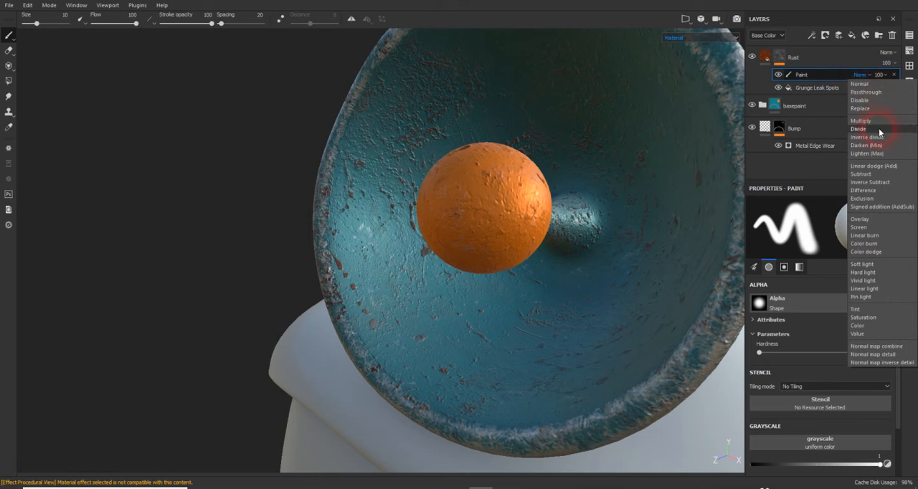
pyautogui.click(879, 174)
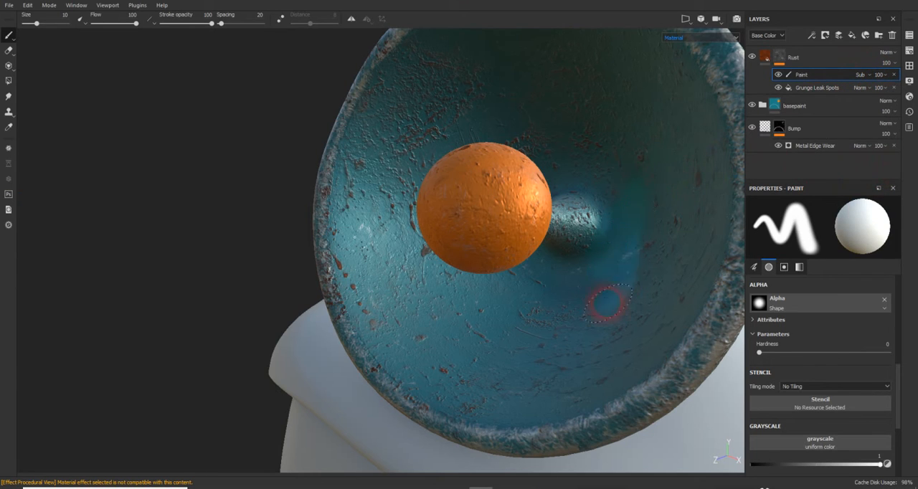
# - Paint away rust across the dish's inner surface, enlarging the brush size to 32.59 for broad strokes
pyautogui.moveTo(610, 307)
pyautogui.mouseDown()
pyautogui.moveTo(609, 240)
pyautogui.moveTo(583, 217)
pyautogui.mouseUp()
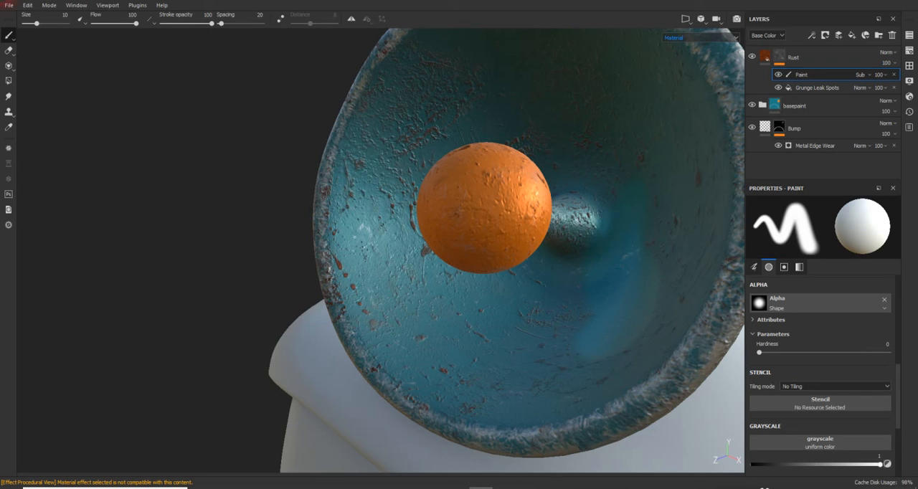
pyautogui.moveTo(44, 24)
pyautogui.mouseDown()
pyautogui.moveTo(65, 28)
pyautogui.moveTo(37, 25)
pyautogui.moveTo(48, 25)
pyautogui.mouseUp()
pyautogui.moveTo(388, 287)
pyautogui.mouseDown()
pyautogui.moveTo(369, 208)
pyautogui.moveTo(385, 95)
pyautogui.moveTo(422, 66)
pyautogui.mouseUp()
pyautogui.scroll(2, 580, 209)
pyautogui.scroll(-3, 580, 209)
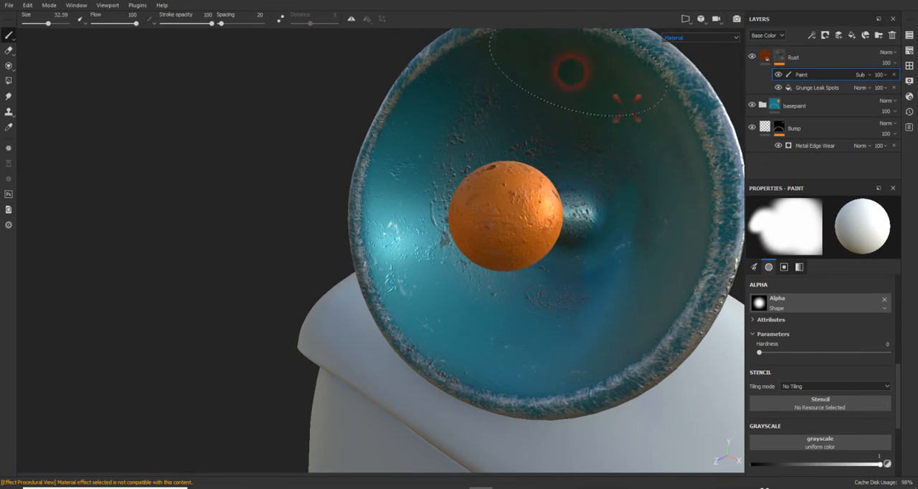
pyautogui.keyDown('alt'); pyautogui.moveTo(373, 174); pyautogui.dragTo(420, 205); pyautogui.keyUp('alt')
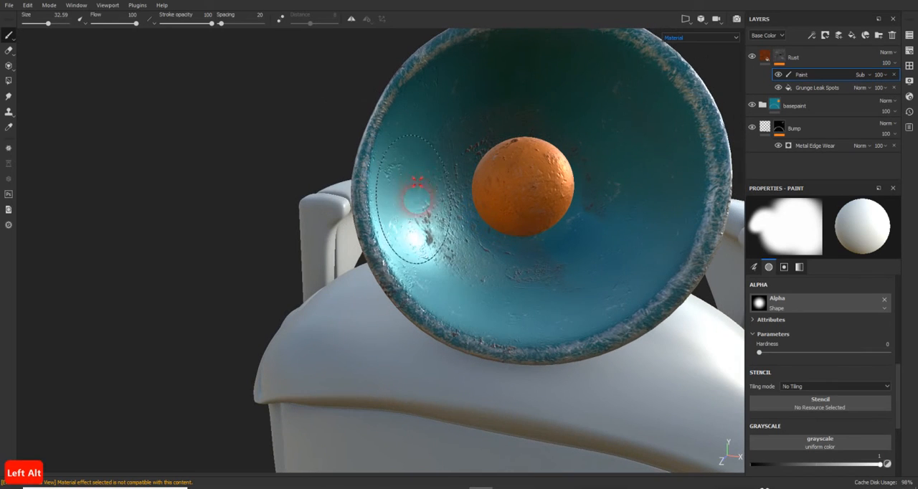
pyautogui.keyDown('alt'); pyautogui.moveTo(580, 299); pyautogui.dragTo(570, 144); pyautogui.keyUp('alt')
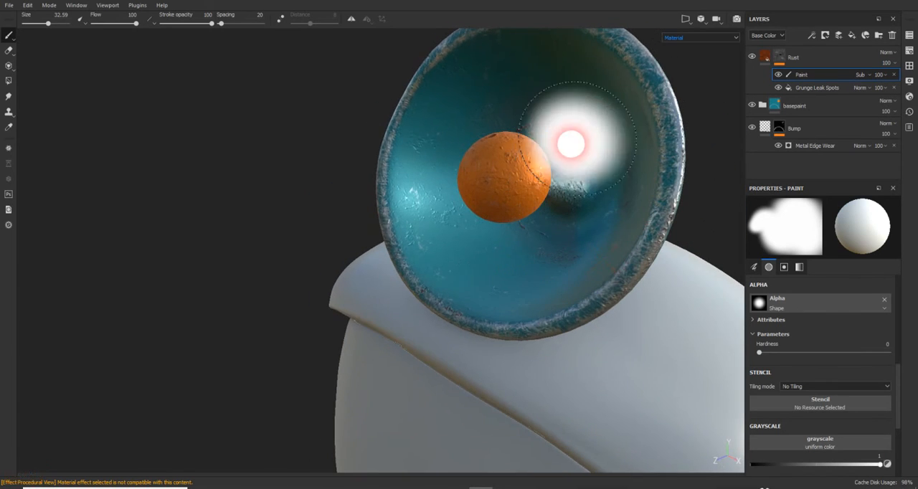
# - Paint away part of the rust on the dish's outer shell and the remaining patches around its upper interior
pyautogui.moveTo(612, 164)
pyautogui.keyDown('alt'); pyautogui.mouseDown()
pyautogui.moveTo(579, 232)
pyautogui.moveTo(304, 242)
pyautogui.moveTo(434, 260)
pyautogui.mouseUp(); pyautogui.keyUp('alt')
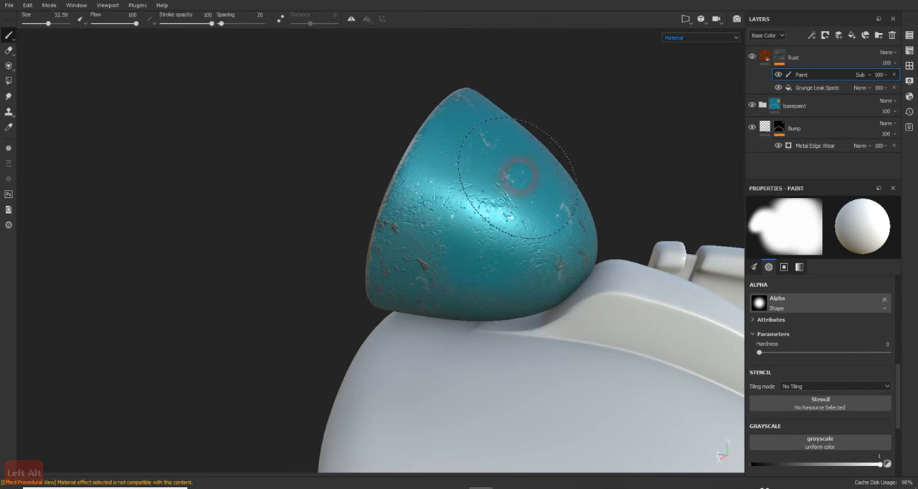
pyautogui.moveTo(445, 186)
pyautogui.keyDown('alt'); pyautogui.mouseDown()
pyautogui.moveTo(545, 208)
pyautogui.moveTo(586, 201)
pyautogui.mouseUp(); pyautogui.keyUp('alt')
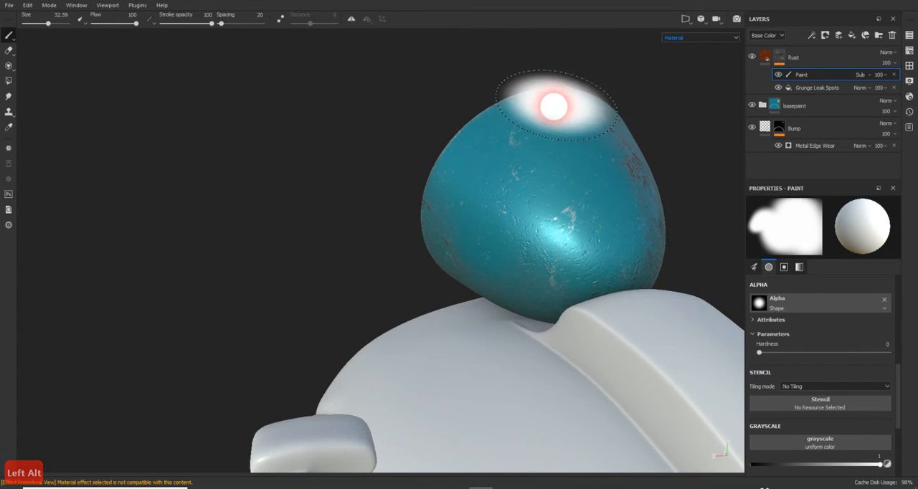
pyautogui.moveTo(550, 103)
pyautogui.keyDown('alt'); pyautogui.mouseDown()
pyautogui.moveTo(421, 123)
pyautogui.moveTo(594, 138)
pyautogui.mouseUp(); pyautogui.keyUp('alt')
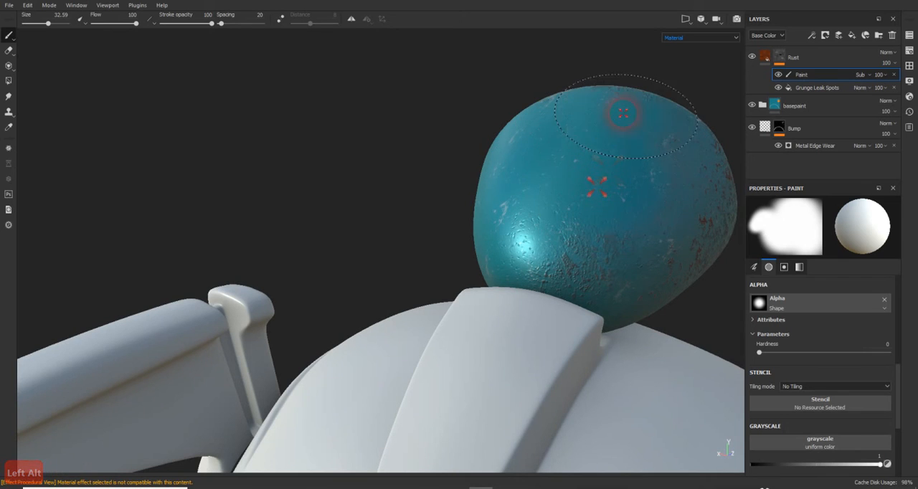
pyautogui.moveTo(624, 112)
pyautogui.keyDown('alt'); pyautogui.mouseDown()
pyautogui.moveTo(447, 135)
pyautogui.moveTo(676, 160)
pyautogui.moveTo(617, 182)
pyautogui.moveTo(544, 180)
pyautogui.moveTo(486, 196)
pyautogui.moveTo(562, 208)
pyautogui.moveTo(441, 188)
pyautogui.moveTo(527, 210)
pyautogui.moveTo(517, 208)
pyautogui.mouseUp(); pyautogui.keyUp('alt')
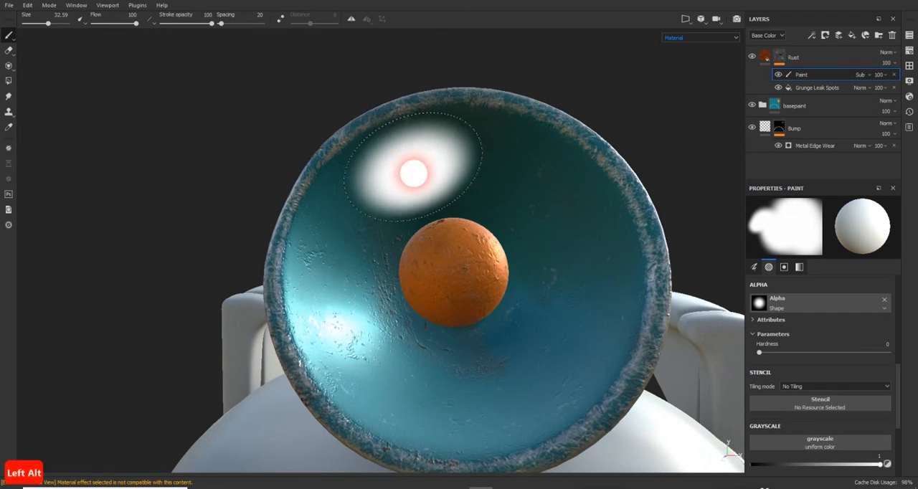
pyautogui.moveTo(634, 78)
pyautogui.keyDown('alt'); pyautogui.mouseDown()
pyautogui.moveTo(455, 180)
pyautogui.moveTo(400, 179)
pyautogui.moveTo(578, 145)
pyautogui.moveTo(553, 166)
pyautogui.moveTo(511, 177)
pyautogui.mouseUp(); pyautogui.keyUp('alt')
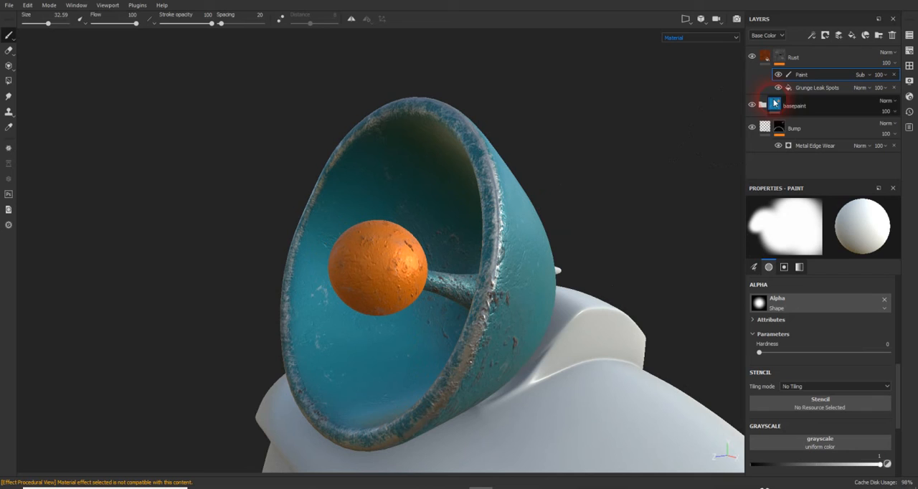
# - Open the parameters of the Grunge Leak Spots fill in the Rust layer's mask
pyautogui.click(818, 87)
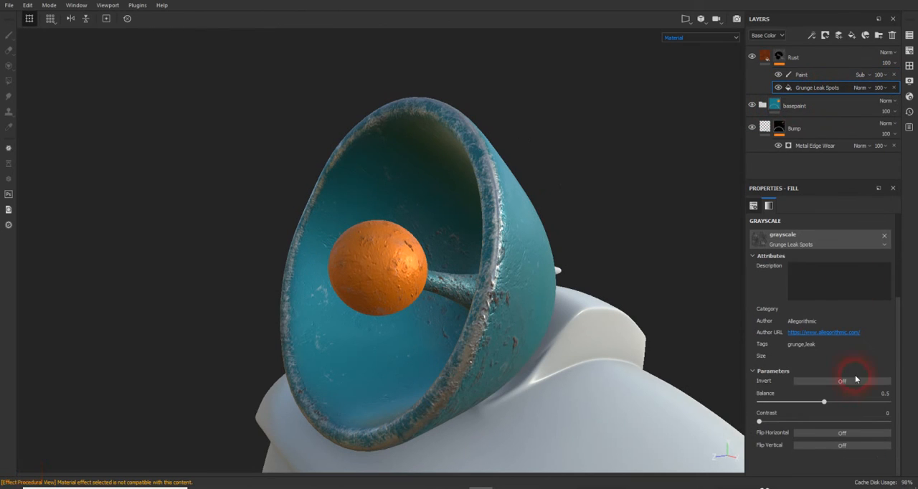
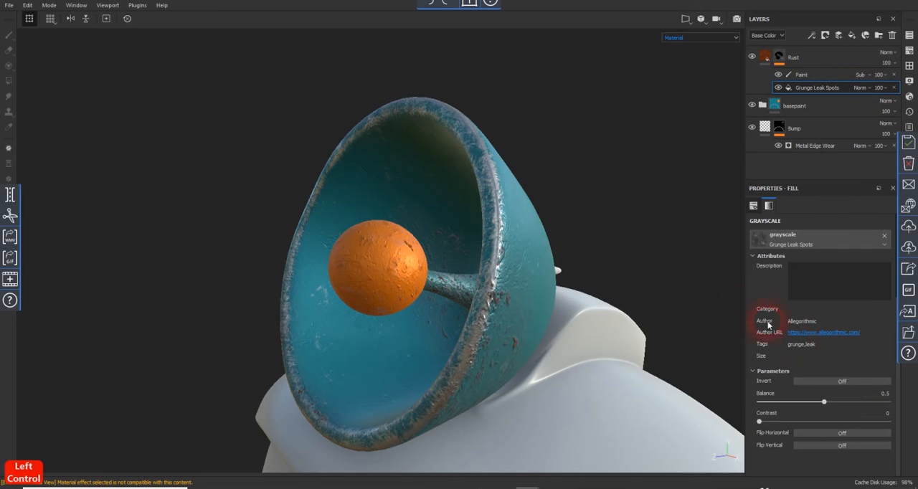
# - Set the Grunge Leak Spots fill's UV scale to 0.77 and its rotation to 90
pyautogui.scroll(3, 789, 292)
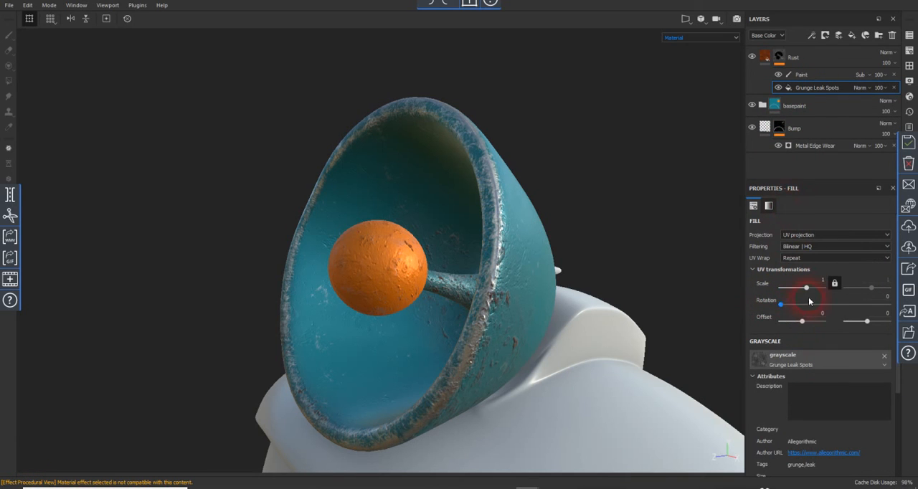
pyautogui.moveTo(806, 292)
pyautogui.mouseDown()
pyautogui.moveTo(785, 308)
pyautogui.moveTo(808, 313)
pyautogui.moveTo(802, 295)
pyautogui.moveTo(820, 299)
pyautogui.moveTo(806, 289)
pyautogui.mouseUp()
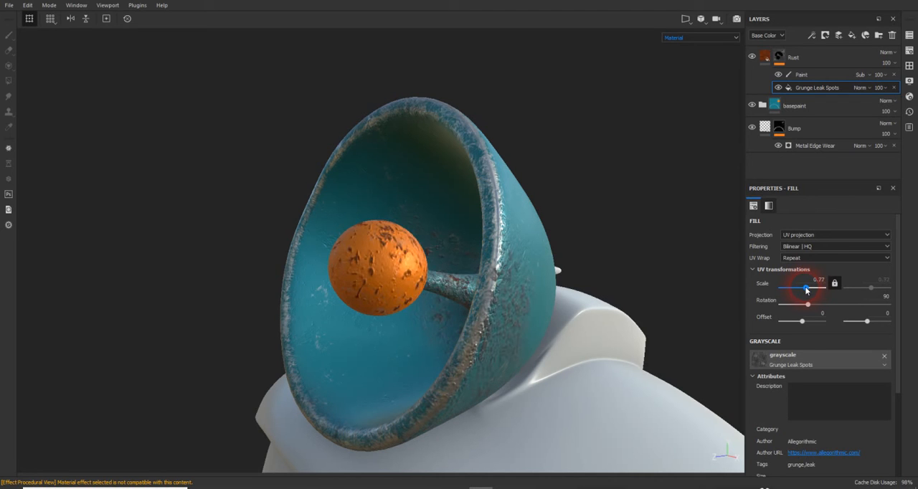
pyautogui.keyDown('alt'); pyautogui.moveTo(520, 270); pyautogui.dragTo(603, 211); pyautogui.keyUp('alt')
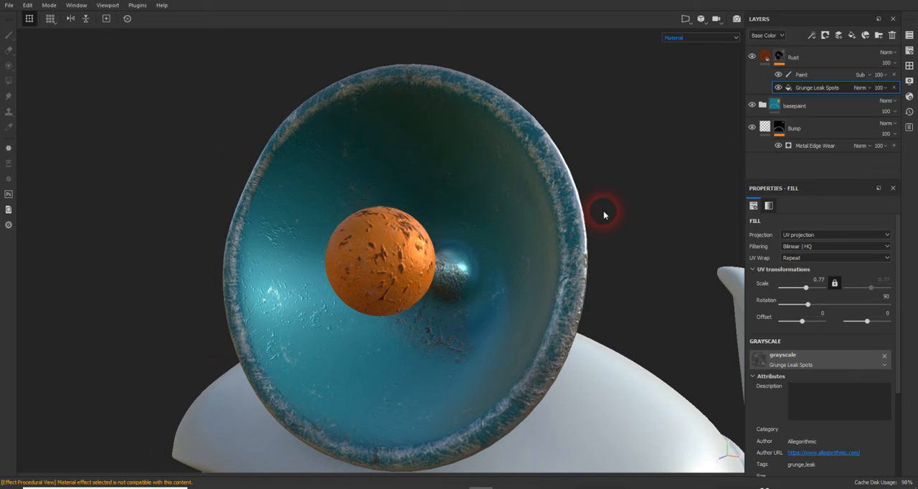
# - Select the paint effect in the Rust layer's mask and dock its floating properties window below the layer stack
pyautogui.click(808, 74)
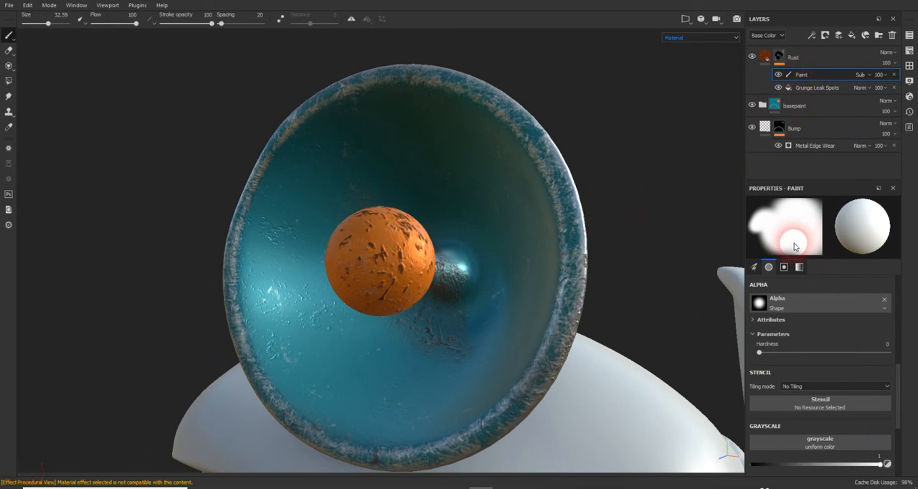
pyautogui.moveTo(506, 230); pyautogui.dragTo(474, 271)
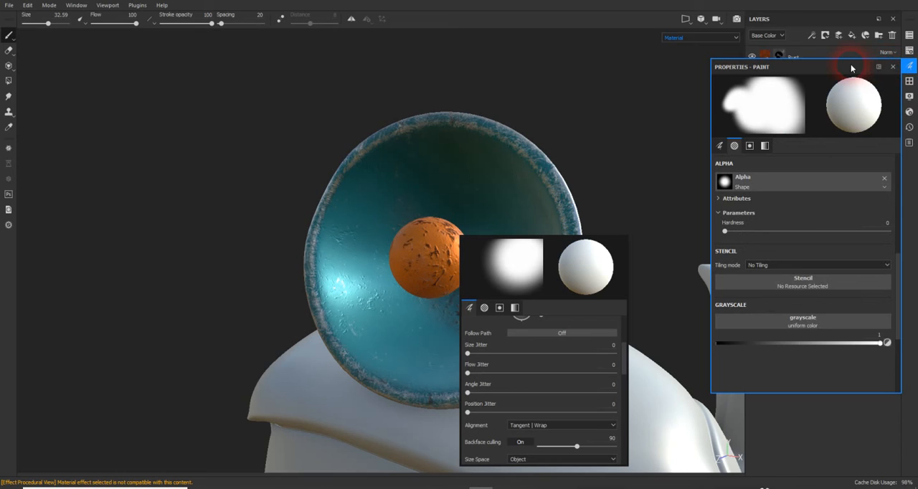
pyautogui.moveTo(852, 68)
pyautogui.mouseDown()
pyautogui.moveTo(853, 475)
pyautogui.moveTo(842, 467)
pyautogui.moveTo(878, 440)
pyautogui.moveTo(833, 374)
pyautogui.mouseUp()
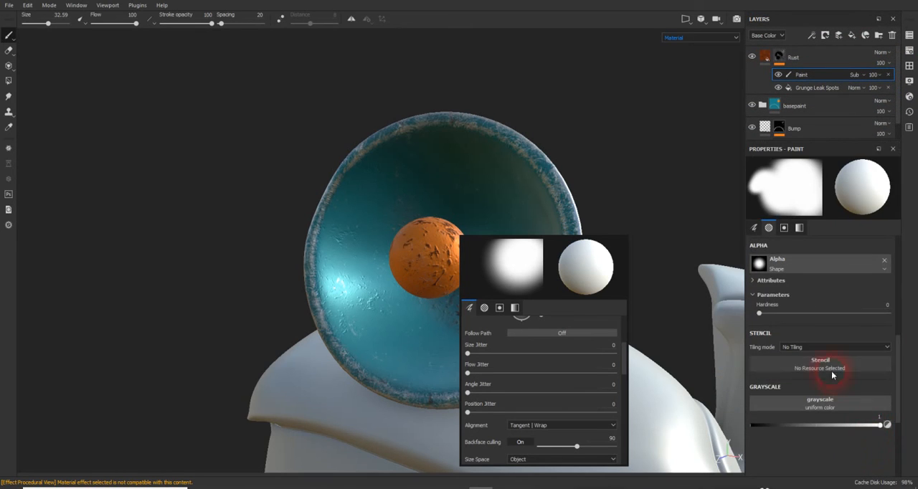
pyautogui.click(585, 208)
pyautogui.press('alt')
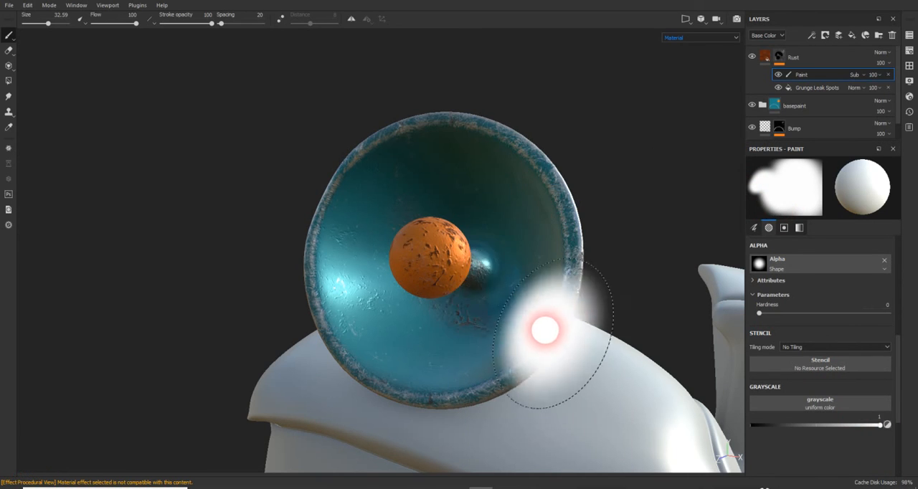
pyautogui.scroll(-2, 505, 269)
pyautogui.scroll(3, 507, 270)
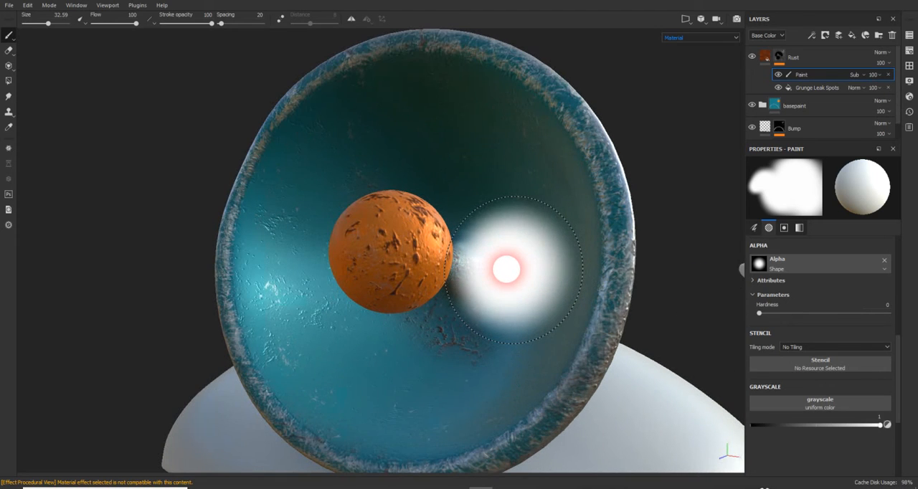
# - Browse the procedural alphas for the paint brush's stencil and load Grunge Dirt Large
pyautogui.scroll(5, 807, 274)
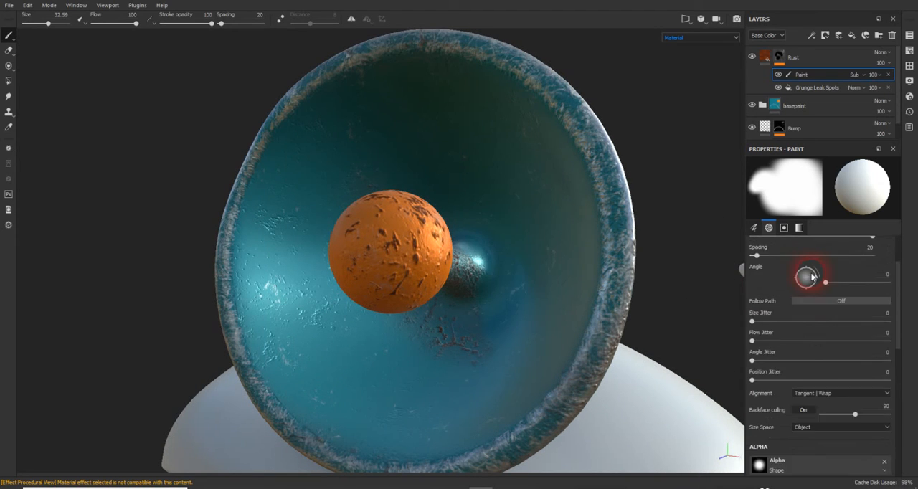
pyautogui.scroll(1, 812, 275)
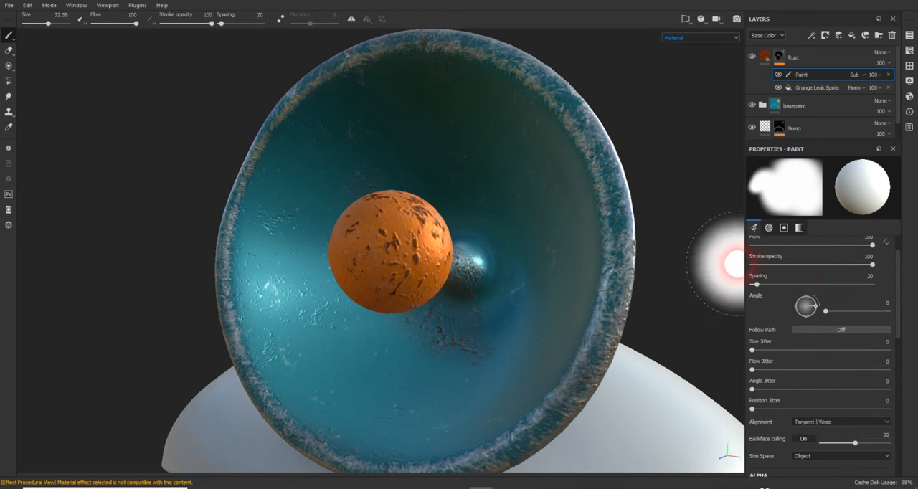
pyautogui.doubleClick(805, 76)
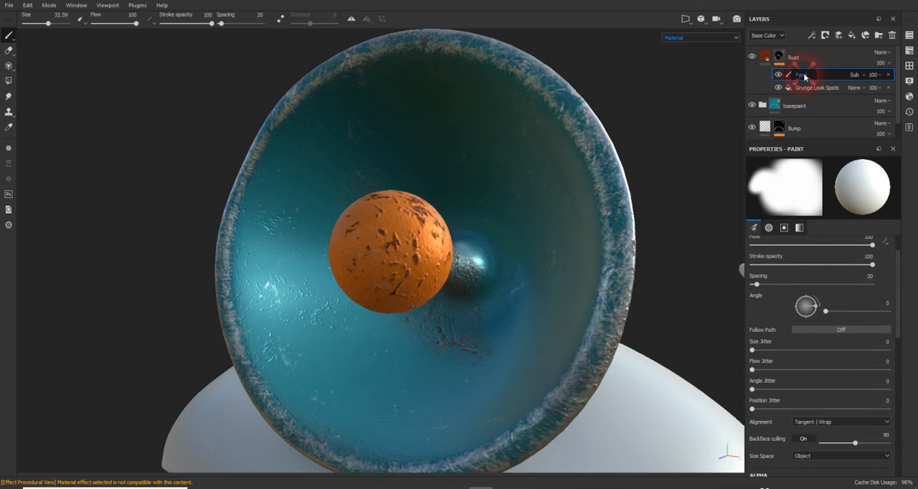
pyautogui.click(850, 363)
pyautogui.scroll(-6, 832, 424)
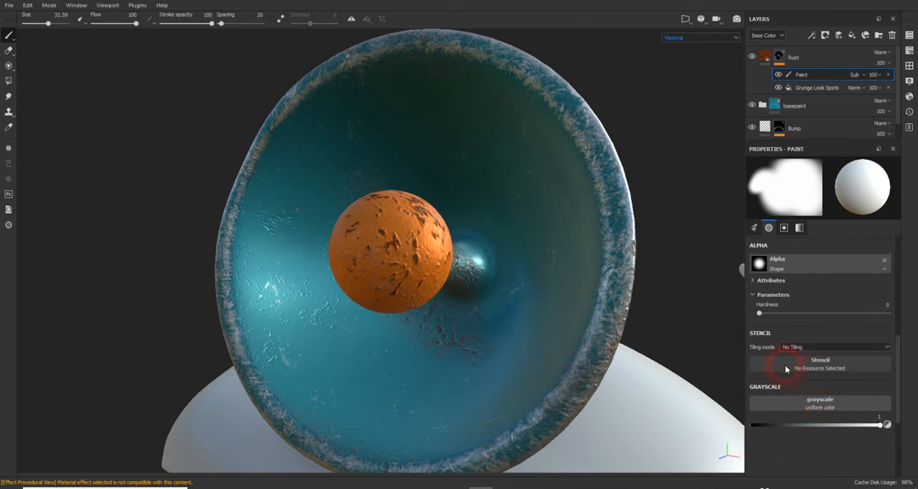
pyautogui.click(821, 368)
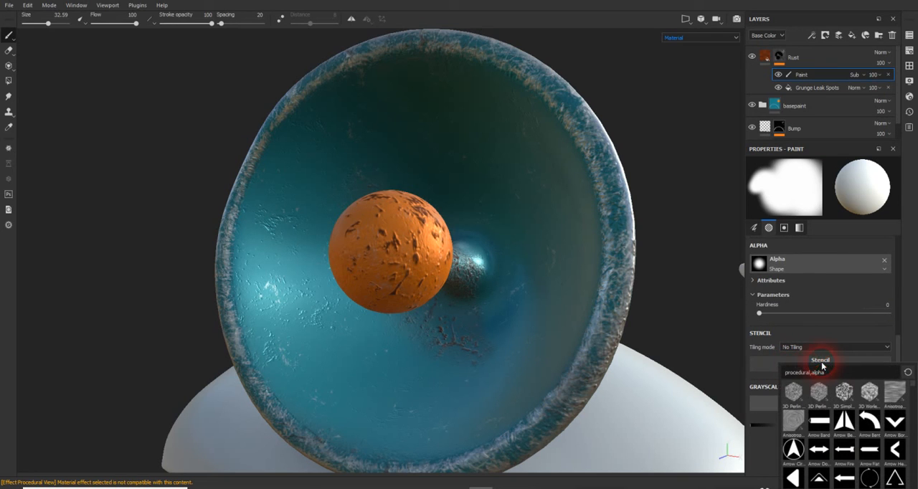
pyautogui.scroll(-6, 832, 391)
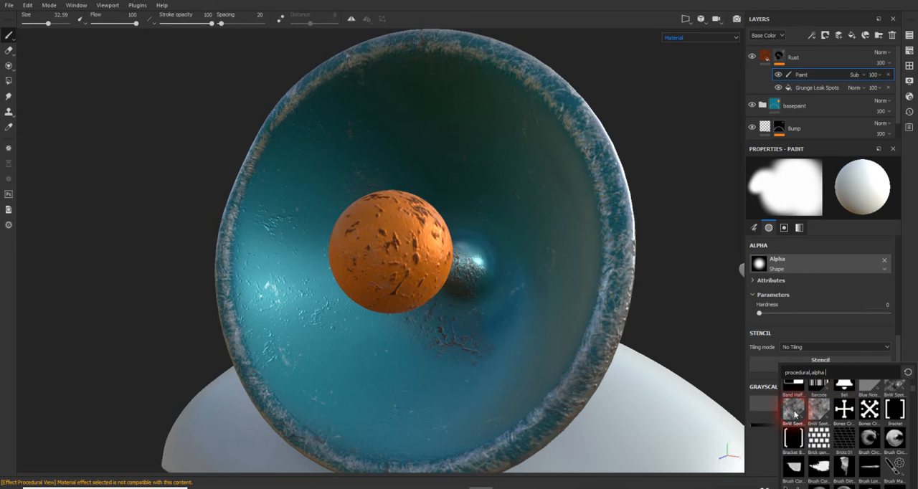
pyautogui.moveTo(795, 415)
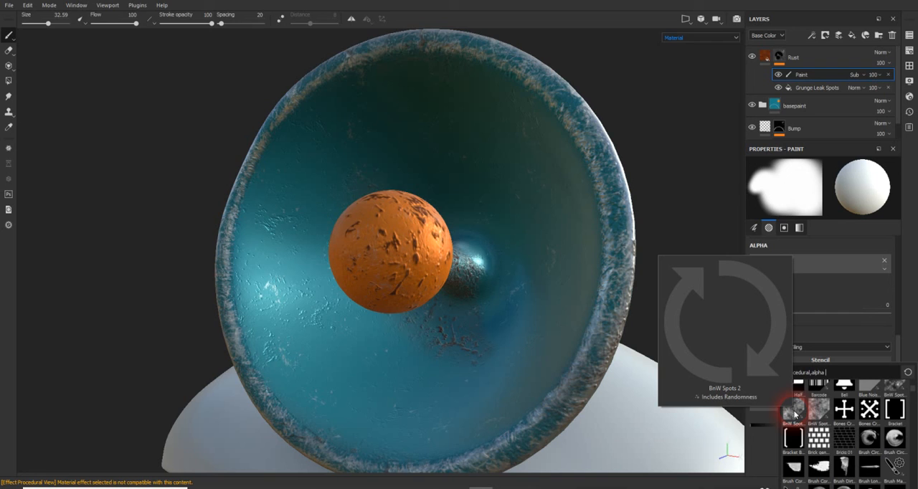
pyautogui.scroll(-5, 795, 415)
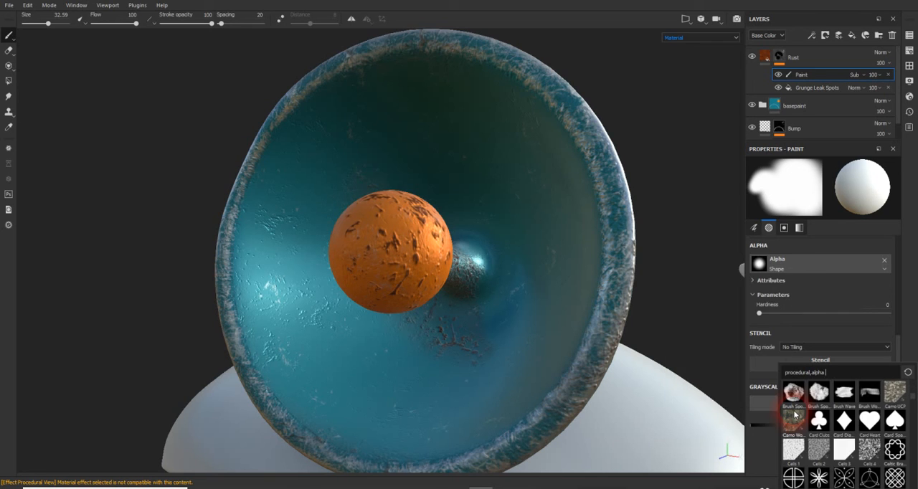
pyautogui.scroll(-4, 795, 414)
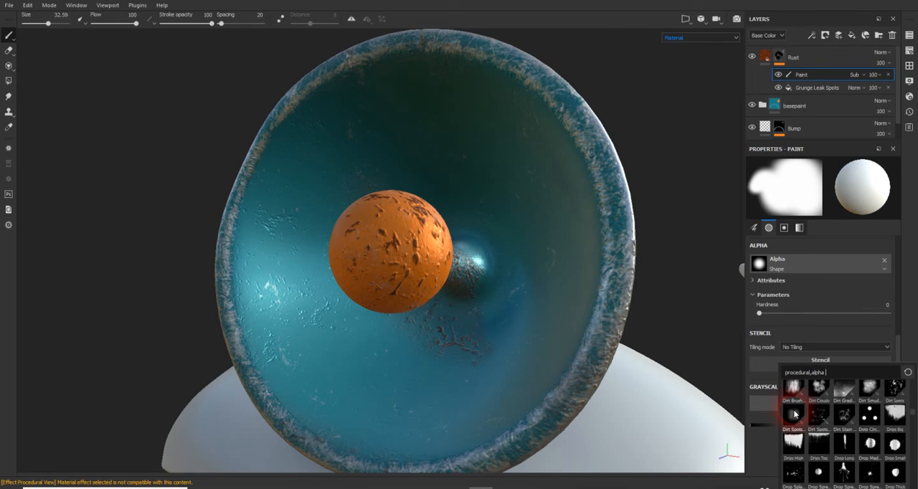
pyautogui.scroll(-8, 795, 415)
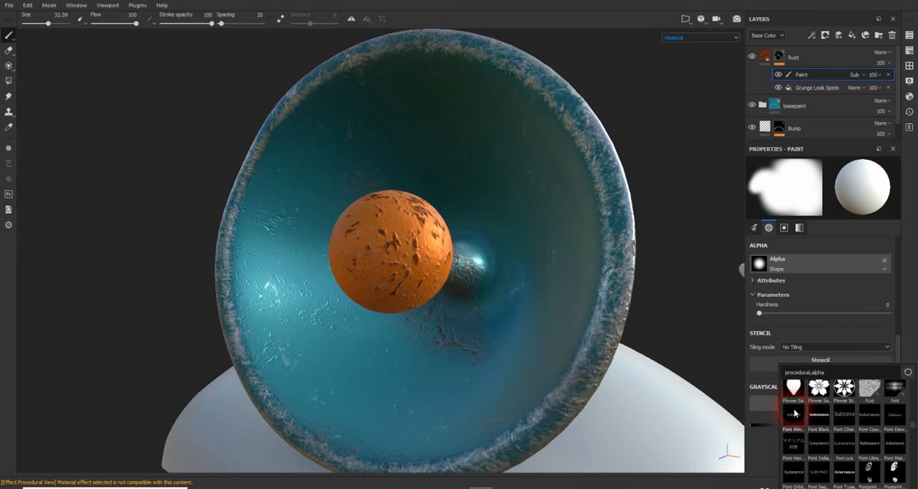
pyautogui.scroll(-3, 795, 413)
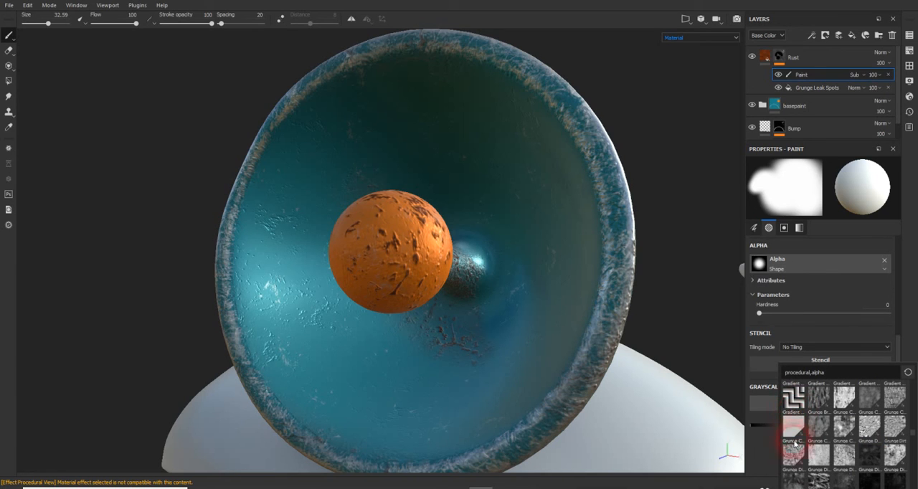
pyautogui.moveTo(798, 461)
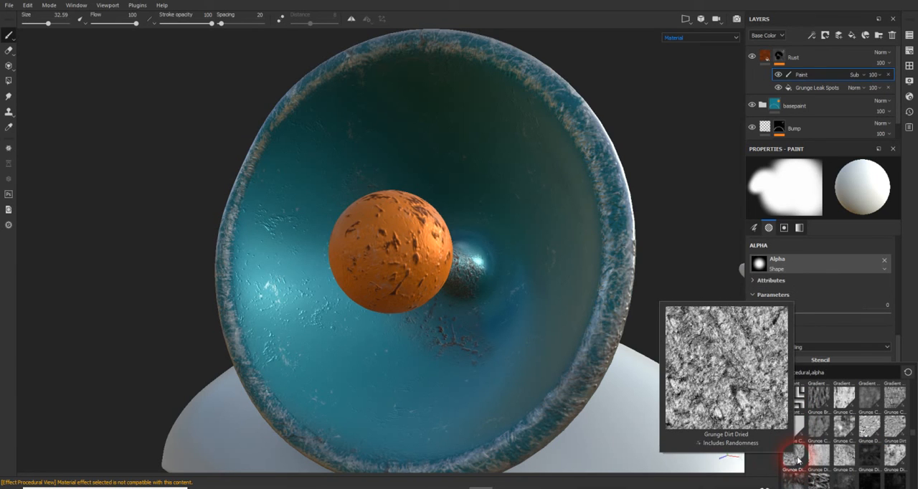
pyautogui.moveTo(843, 459)
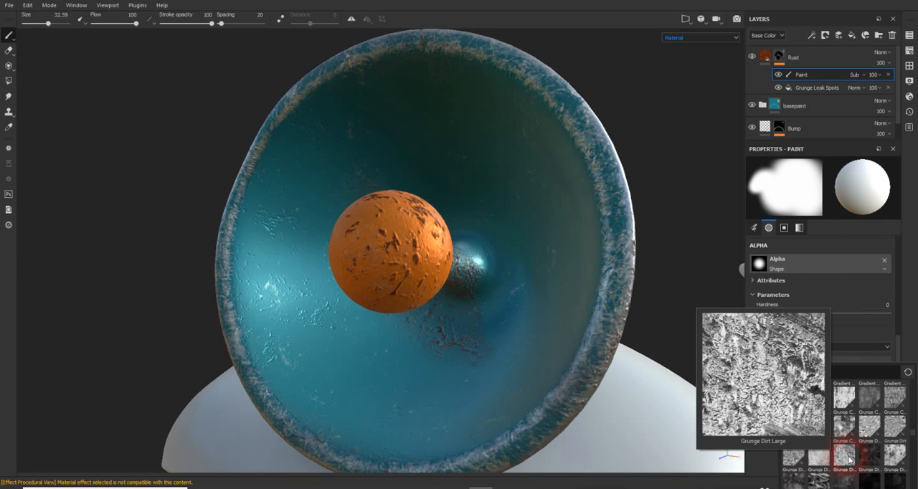
pyautogui.click(847, 458)
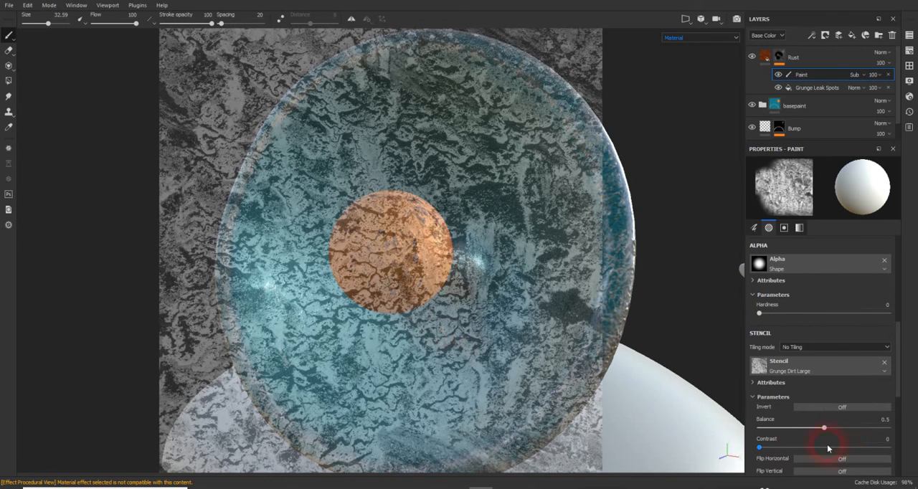
# - Replace the brush stencil with Grunge Map 007
pyautogui.moveTo(534, 217)
pyautogui.mouseDown()
pyautogui.moveTo(502, 215)
pyautogui.moveTo(553, 217)
pyautogui.moveTo(452, 207)
pyautogui.moveTo(483, 206)
pyautogui.mouseUp()
pyautogui.click(834, 364)
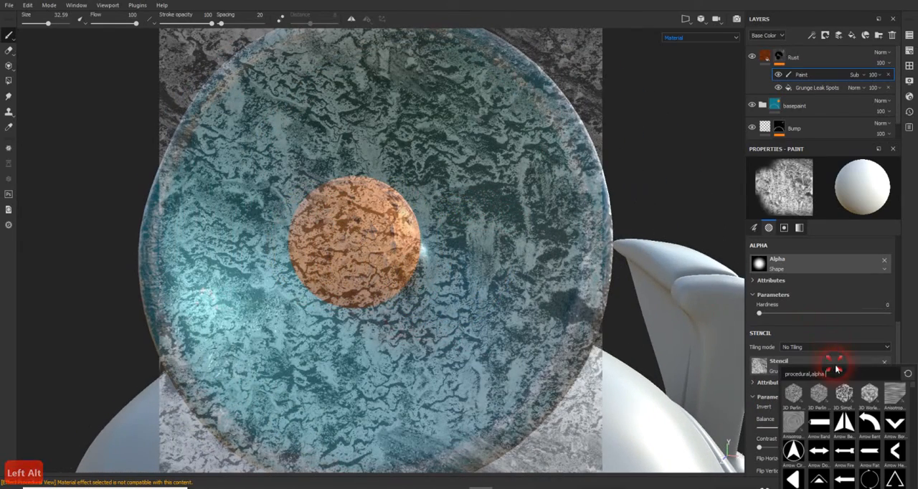
pyautogui.scroll(-6, 851, 406)
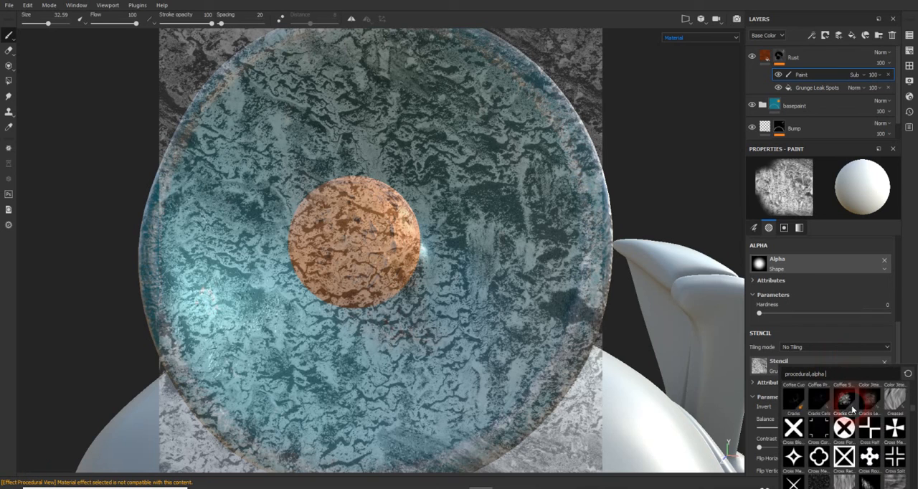
pyautogui.scroll(-5, 853, 408)
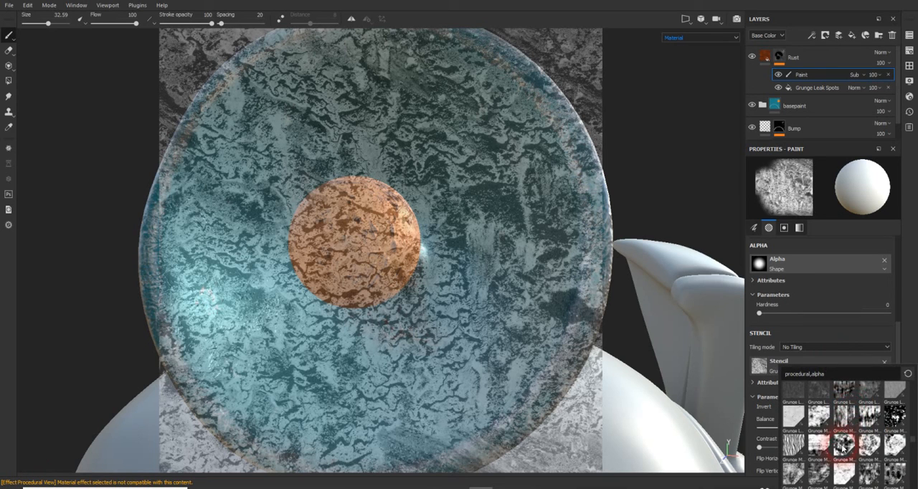
pyautogui.click(845, 446)
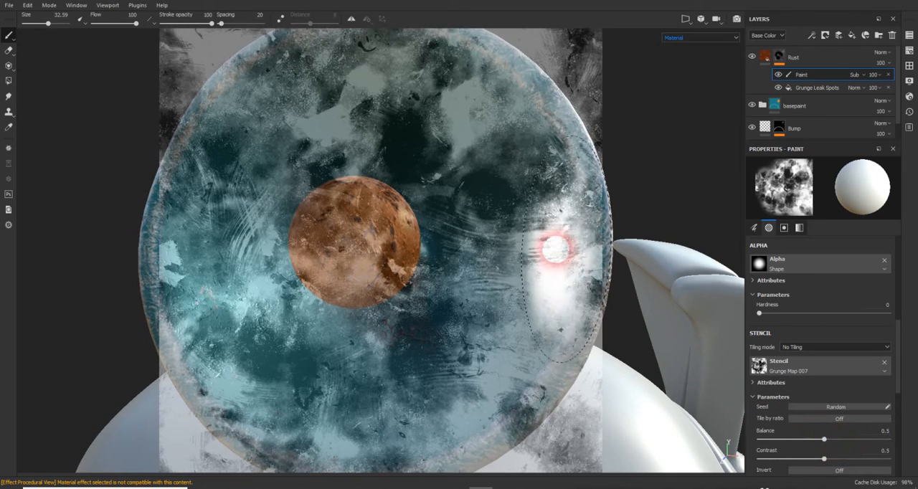
# - Reduce the brush size to 13.89 and paint through the stencil over the upper part of the orange sphere
pyautogui.moveTo(475, 234)
pyautogui.keyDown('alt'); pyautogui.mouseDown()
pyautogui.moveTo(446, 235)
pyautogui.moveTo(459, 231)
pyautogui.moveTo(471, 205)
pyautogui.mouseUp(); pyautogui.keyUp('alt')
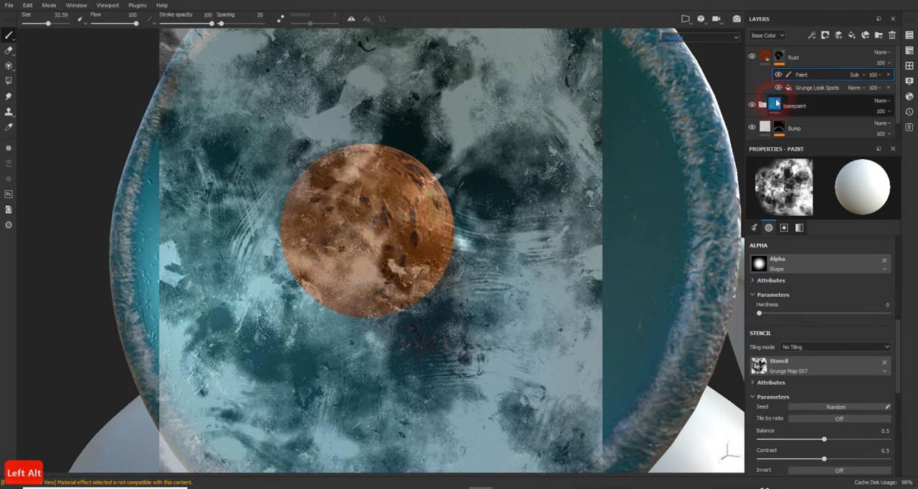
pyautogui.click(87, 31)
pyautogui.moveTo(47, 23)
pyautogui.mouseDown()
pyautogui.moveTo(41, 18)
pyautogui.moveTo(35, 45)
pyautogui.moveTo(39, 25)
pyautogui.mouseUp()
pyautogui.moveTo(341, 194)
pyautogui.mouseDown()
pyautogui.moveTo(356, 211)
pyautogui.moveTo(372, 210)
pyautogui.mouseUp()
pyautogui.click(372, 208)
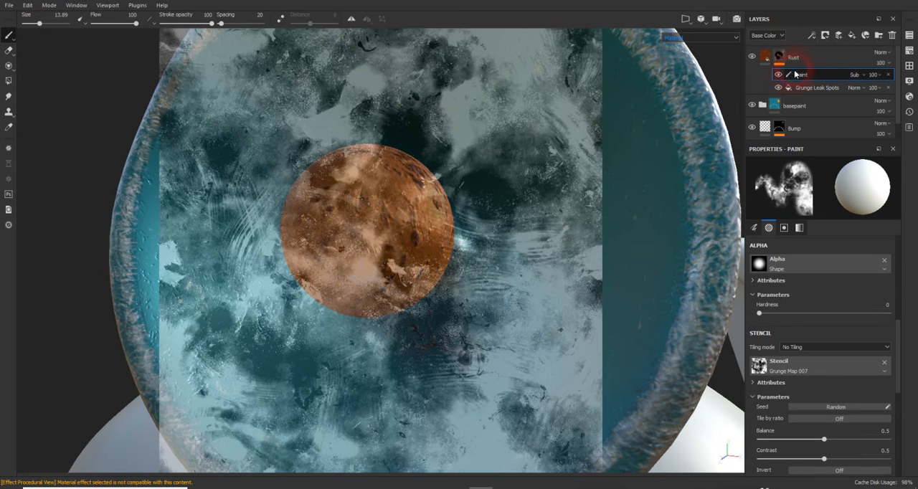
# - Hide the paint effect in the Rust layer's mask and try to paint through the stencil beside the sphere
pyautogui.click(777, 74)
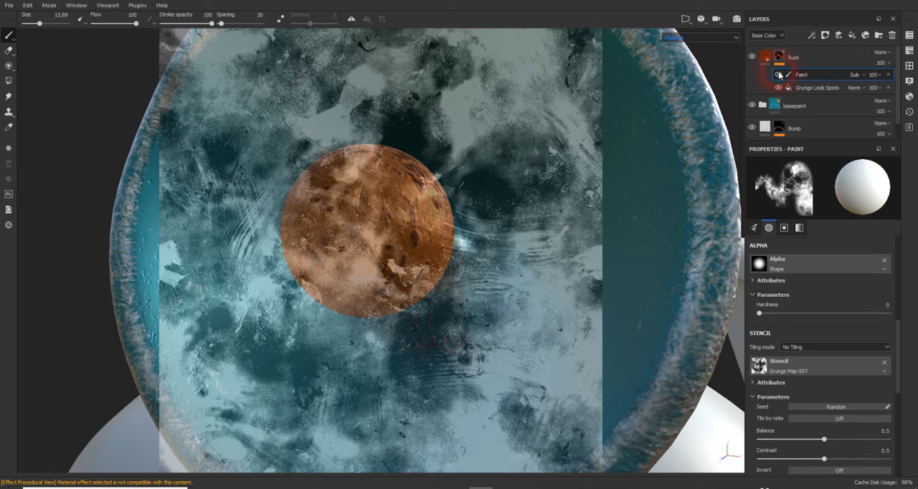
pyautogui.click(778, 87)
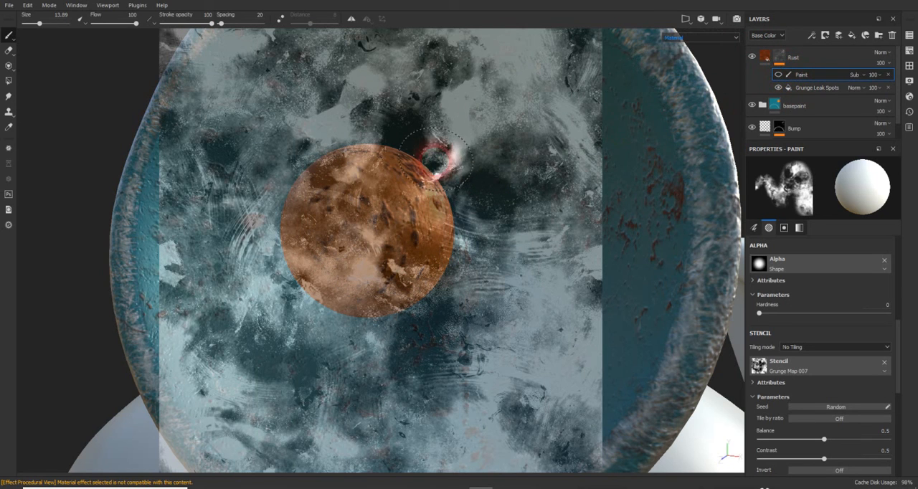
pyautogui.moveTo(492, 192)
pyautogui.mouseDown()
pyautogui.moveTo(528, 148)
pyautogui.moveTo(515, 166)
pyautogui.mouseUp()
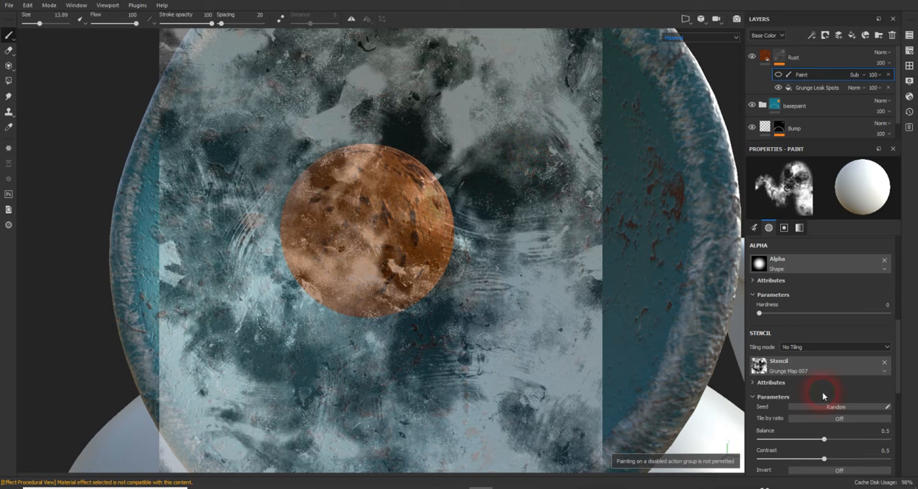
pyautogui.click(443, 294)
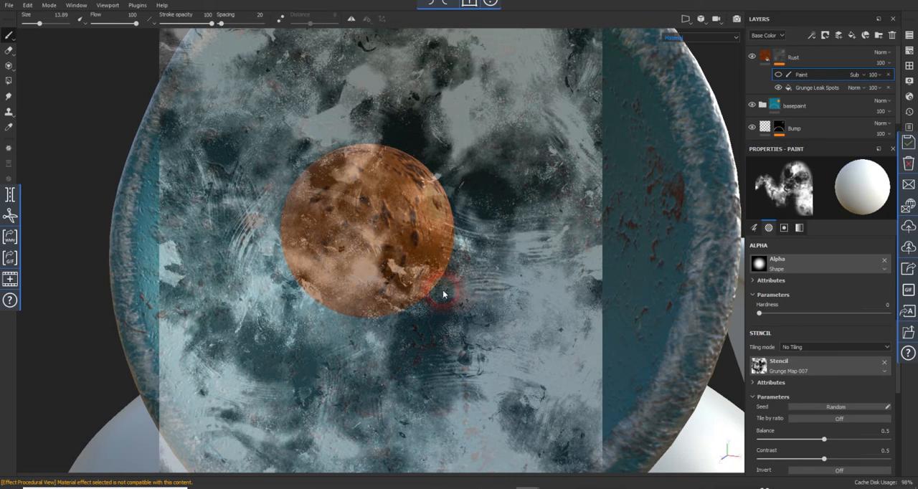
# - Remove the Grunge Map 007 stencil from the paint brush
pyautogui.moveTo(508, 191); pyautogui.dragTo(511, 140)
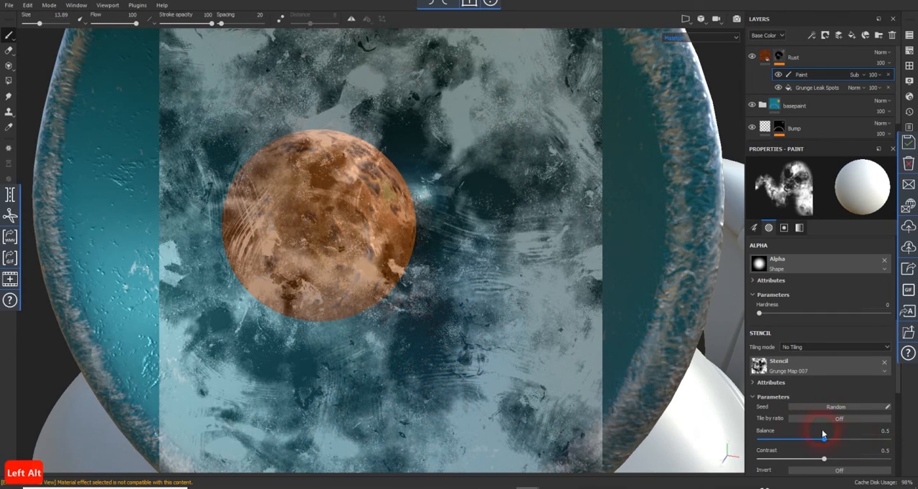
pyautogui.click(883, 364)
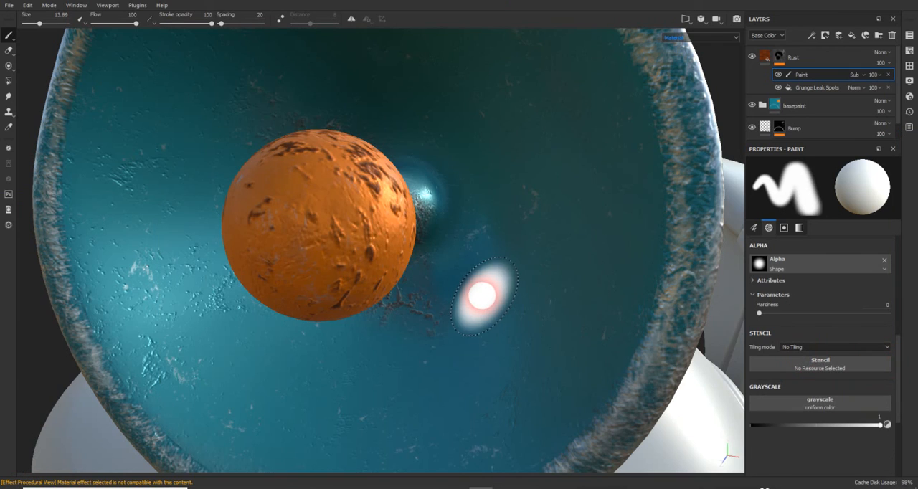
pyautogui.scroll(3, 482, 293)
pyautogui.scroll(-3, 482, 292)
pyautogui.moveTo(480, 294)
pyautogui.keyDown('alt'); pyautogui.mouseDown()
pyautogui.moveTo(497, 318)
pyautogui.moveTo(468, 308)
pyautogui.moveTo(455, 291)
pyautogui.moveTo(488, 254)
pyautogui.mouseUp(); pyautogui.keyUp('alt')
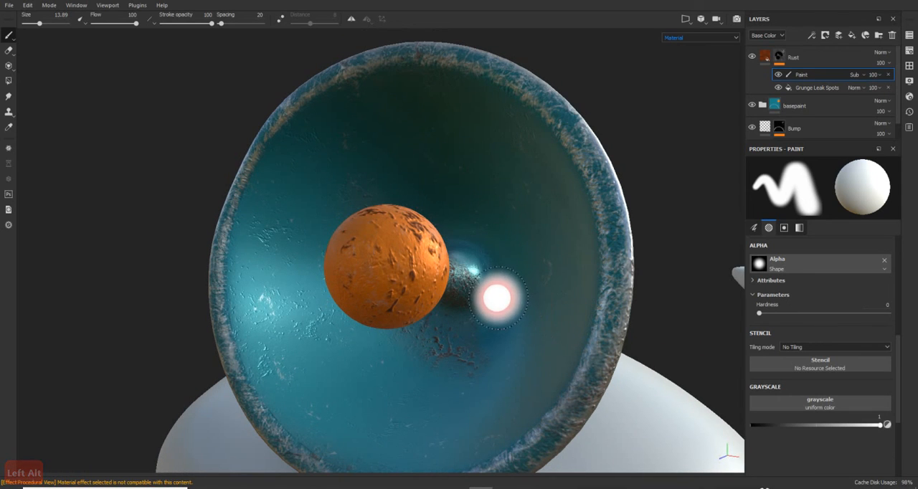
pyautogui.scroll(3, 492, 310)
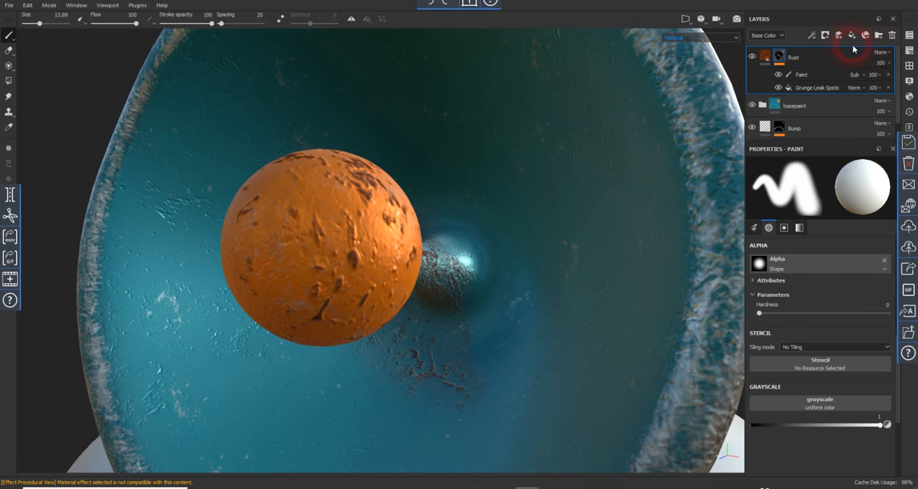
pyautogui.click(812, 36)
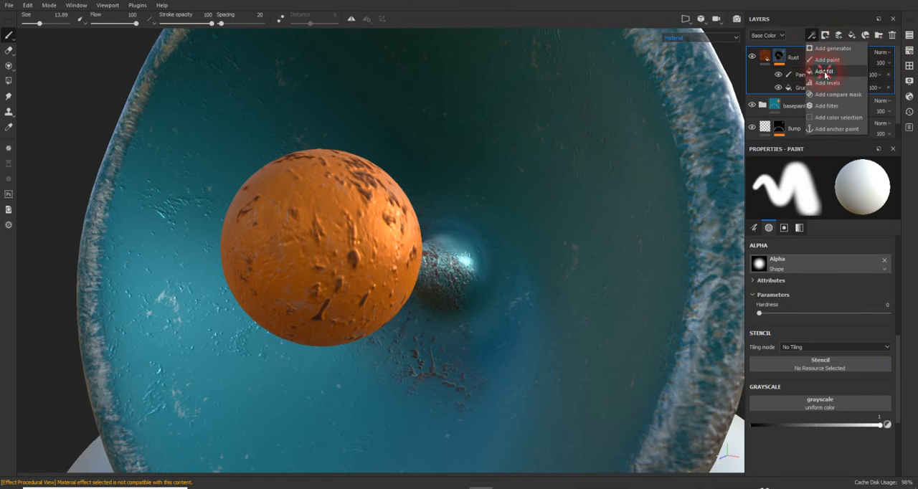
pyautogui.click(841, 82)
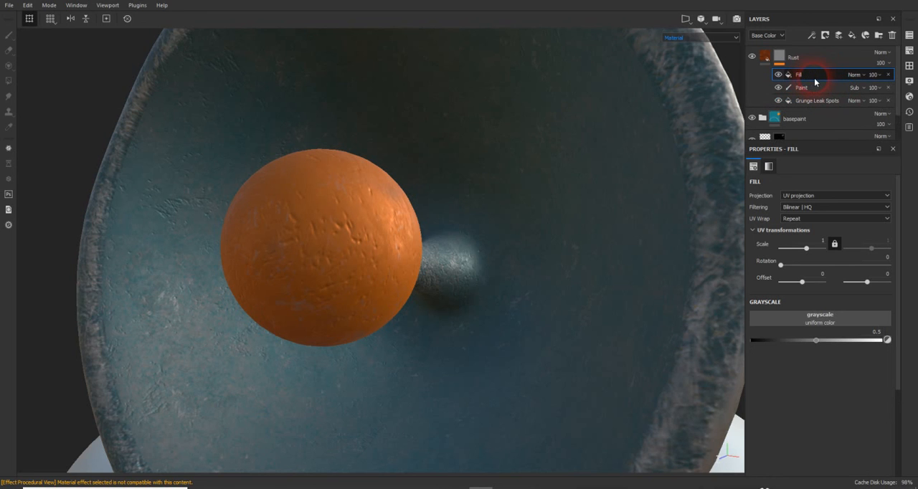
pyautogui.hotkey('ctrl', 'z')
# - Add a second paint effect to the Rust layer's mask and load Grunge Map 007 as the brush stencil
pyautogui.click(812, 36)
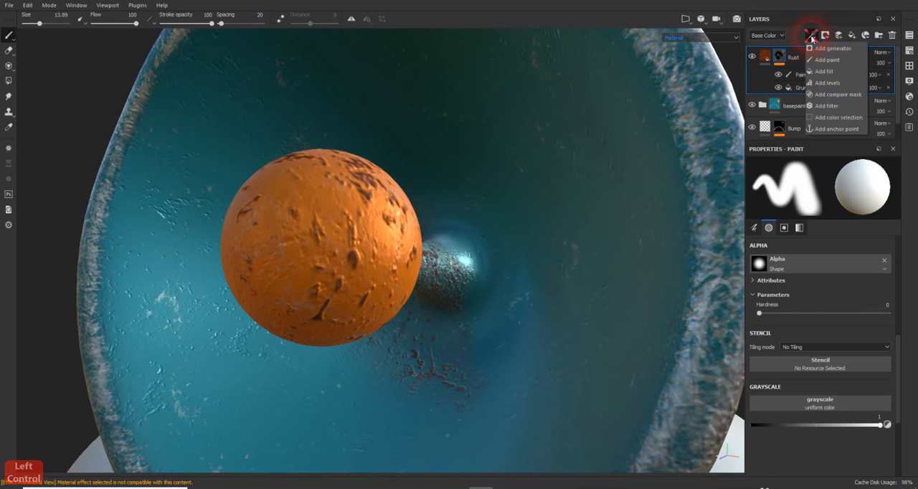
pyautogui.click(825, 59)
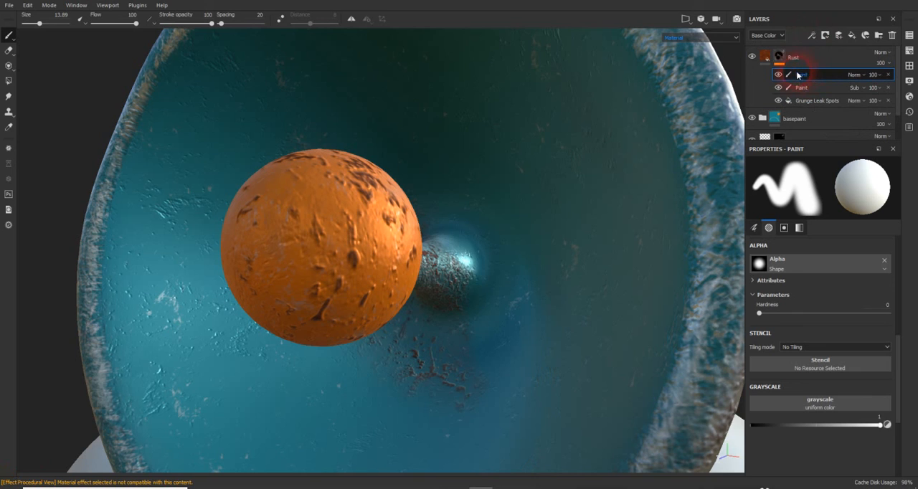
pyautogui.click(834, 363)
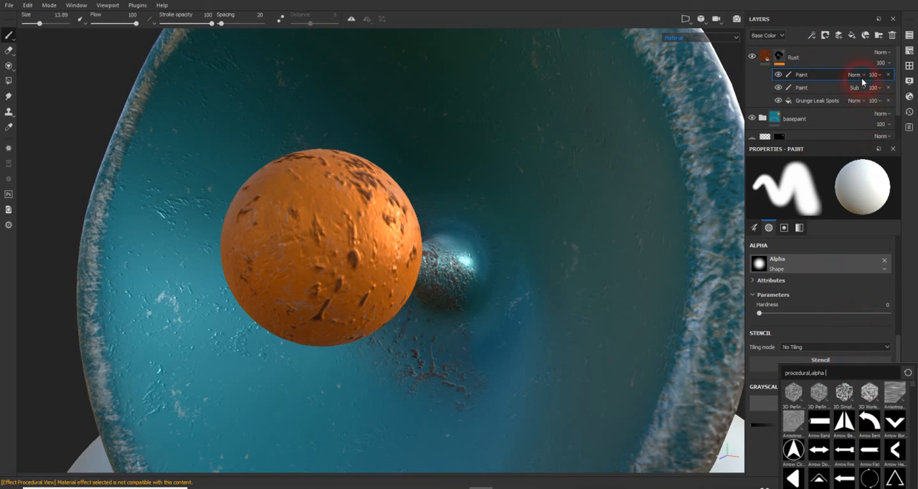
pyautogui.scroll(-10, 843, 451)
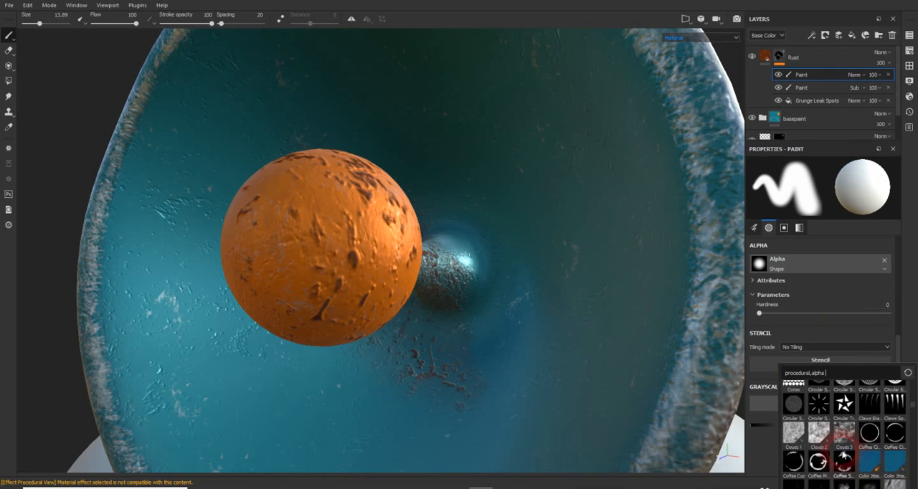
pyautogui.scroll(-12, 843, 453)
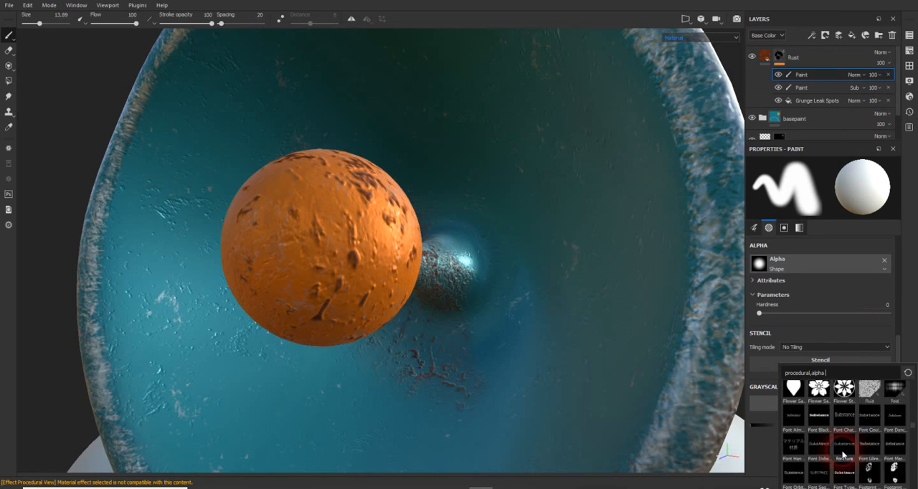
pyautogui.scroll(-6, 843, 454)
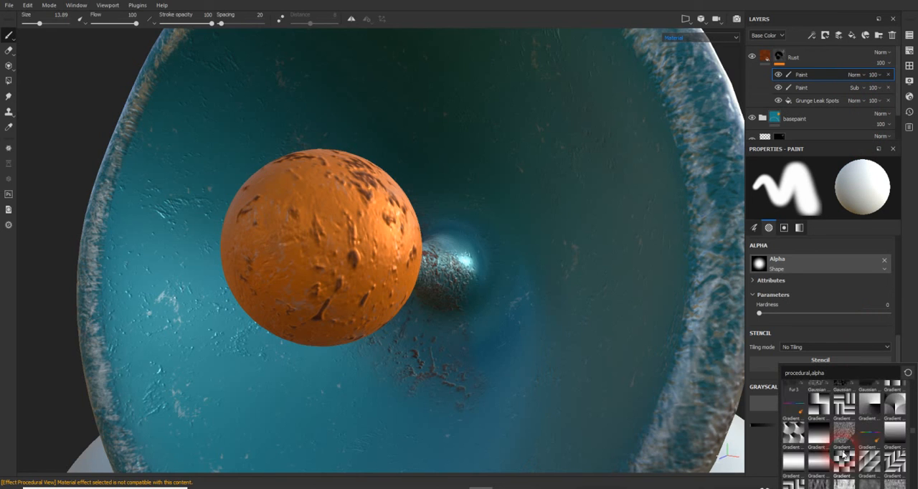
pyautogui.scroll(-3, 844, 452)
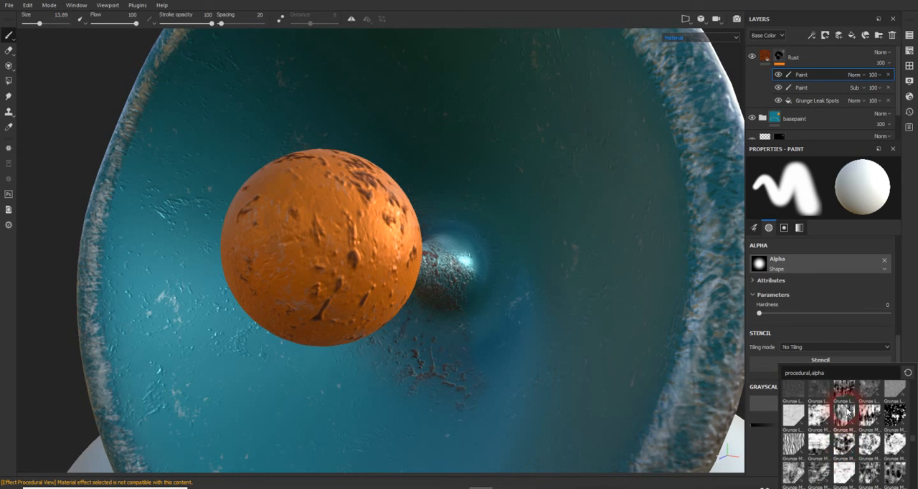
pyautogui.moveTo(865, 441)
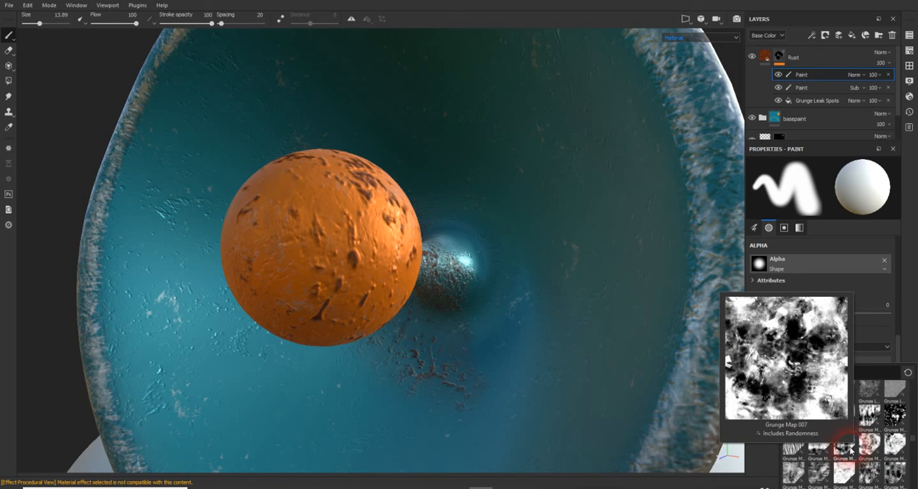
pyautogui.click(847, 451)
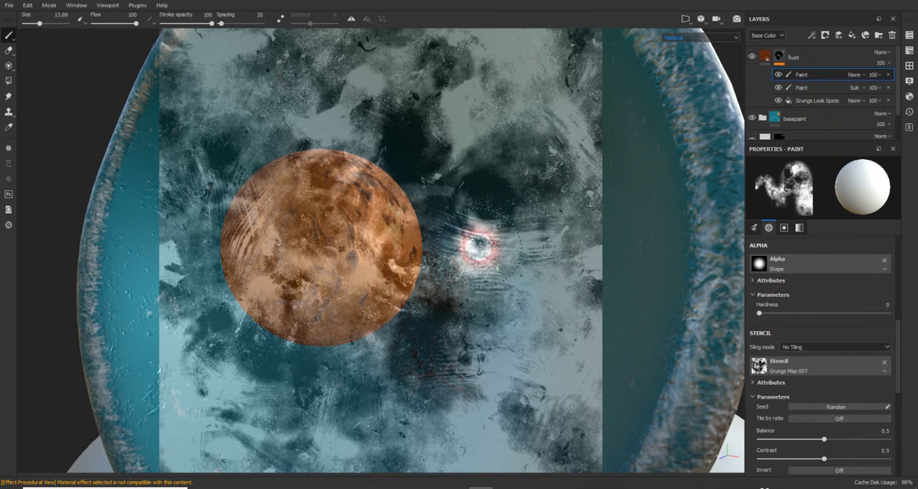
# - Paint rust through the stencil onto the inside of the dish, around and above the stem behind the sphere
pyautogui.click(485, 246)
pyautogui.moveTo(490, 246)
pyautogui.mouseDown()
pyautogui.moveTo(501, 235)
pyautogui.moveTo(528, 237)
pyautogui.mouseUp()
pyautogui.moveTo(483, 219)
pyautogui.mouseDown()
pyautogui.moveTo(464, 212)
pyautogui.moveTo(450, 158)
pyautogui.mouseUp()
pyautogui.moveTo(453, 194); pyautogui.dragTo(435, 99)
pyautogui.moveTo(452, 155)
pyautogui.mouseDown()
pyautogui.moveTo(422, 96)
pyautogui.moveTo(446, 153)
pyautogui.moveTo(524, 155)
pyautogui.moveTo(494, 178)
pyautogui.mouseUp()
pyautogui.moveTo(548, 154); pyautogui.dragTo(535, 147)
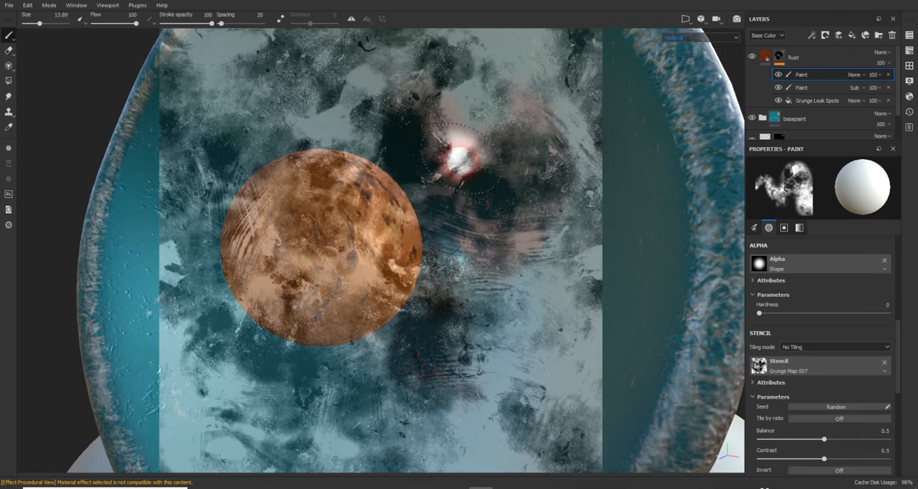
pyautogui.keyDown('alt'); pyautogui.moveTo(459, 160); pyautogui.dragTo(426, 337); pyautogui.keyUp('alt')
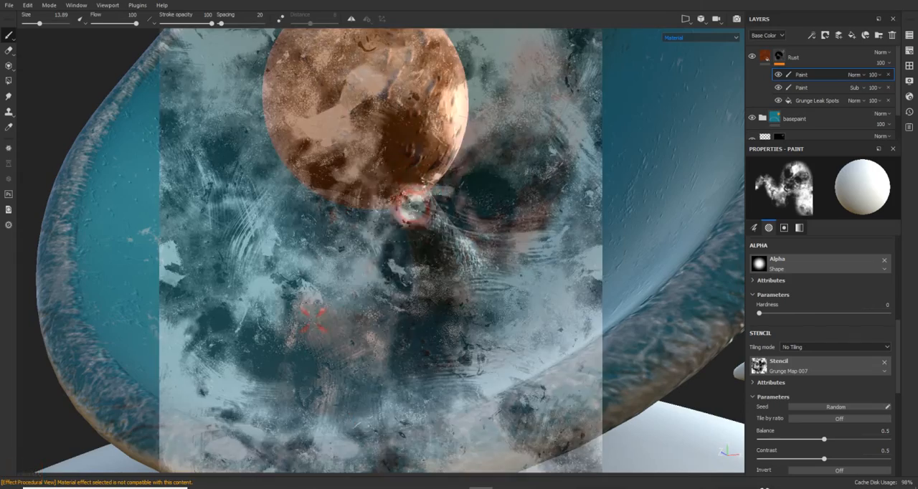
# - Paint more rust through the stencil from several angles over the orange sphere and the dish surface around it
pyautogui.keyDown('alt'); pyautogui.moveTo(402, 201); pyautogui.dragTo(468, 203); pyautogui.keyUp('alt')
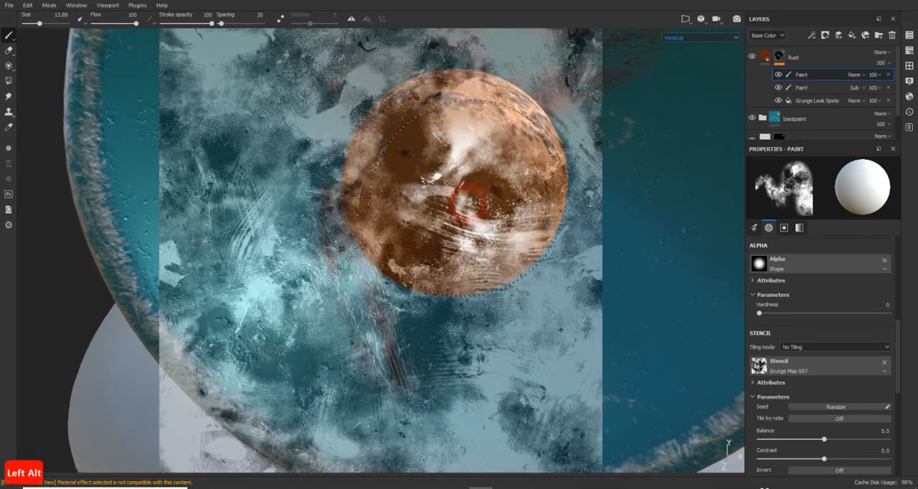
pyautogui.keyDown('alt'); pyautogui.moveTo(468, 199); pyautogui.dragTo(482, 194, button='right'); pyautogui.keyUp('alt')
pyautogui.moveTo(482, 194)
pyautogui.mouseDown()
pyautogui.moveTo(489, 196)
pyautogui.moveTo(446, 188)
pyautogui.mouseUp()
pyautogui.moveTo(442, 186)
pyautogui.mouseDown()
pyautogui.moveTo(428, 183)
pyautogui.moveTo(459, 216)
pyautogui.moveTo(345, 232)
pyautogui.moveTo(382, 223)
pyautogui.mouseUp()
pyautogui.moveTo(382, 223)
pyautogui.keyDown('alt'); pyautogui.mouseDown(button='middle')
pyautogui.moveTo(352, 214)
pyautogui.moveTo(372, 228)
pyautogui.mouseUp(button='middle'); pyautogui.keyUp('alt')
pyautogui.moveTo(360, 211)
pyautogui.keyDown('alt'); pyautogui.mouseDown()
pyautogui.moveTo(389, 200)
pyautogui.moveTo(386, 179)
pyautogui.mouseUp(); pyautogui.keyUp('alt')
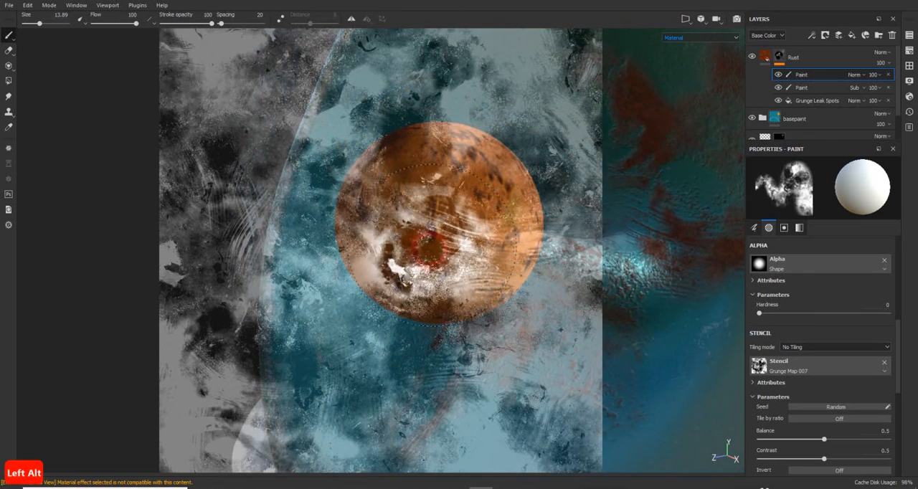
pyautogui.moveTo(430, 248)
pyautogui.mouseDown()
pyautogui.moveTo(452, 231)
pyautogui.moveTo(442, 239)
pyautogui.mouseUp()
pyautogui.moveTo(435, 240); pyautogui.dragTo(434, 236)
pyautogui.moveTo(430, 203); pyautogui.dragTo(429, 201)
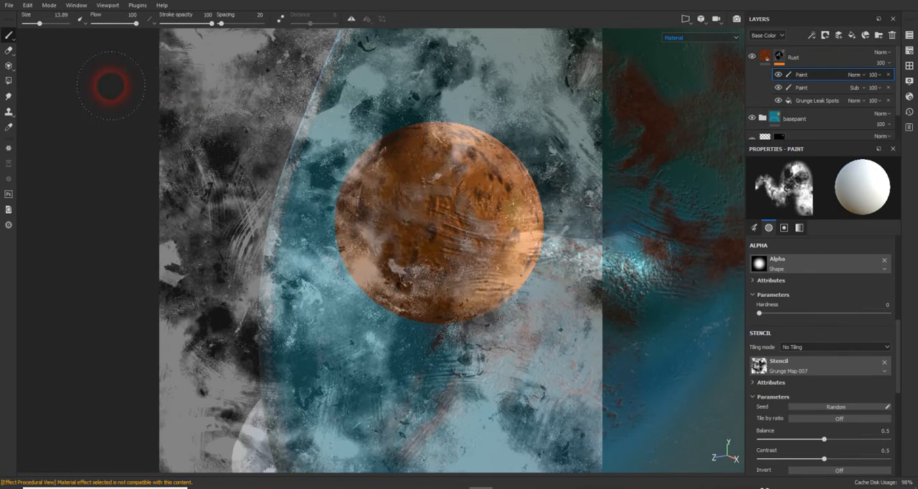
# - Clear the Grunge Map 007 stencil from the brush to view the whole antenna unobstructed
pyautogui.click(885, 363)
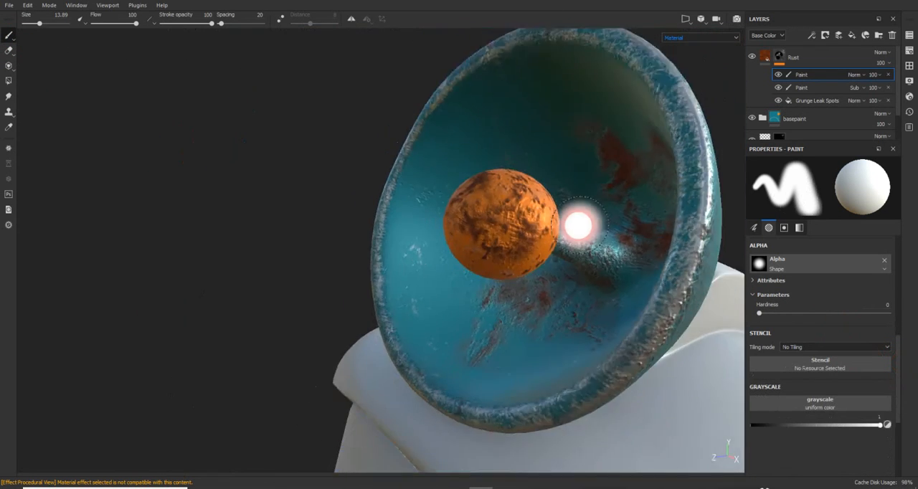
pyautogui.scroll(-2, 581, 225)
pyautogui.moveTo(581, 225)
pyautogui.keyDown('alt'); pyautogui.mouseDown()
pyautogui.moveTo(610, 277)
pyautogui.moveTo(312, 179)
pyautogui.moveTo(531, 284)
pyautogui.moveTo(600, 239)
pyautogui.moveTo(478, 211)
pyautogui.moveTo(498, 200)
pyautogui.moveTo(470, 205)
pyautogui.moveTo(486, 228)
pyautogui.moveTo(485, 206)
pyautogui.mouseUp(); pyautogui.keyUp('alt')
pyautogui.scroll(-4, 608, 273)
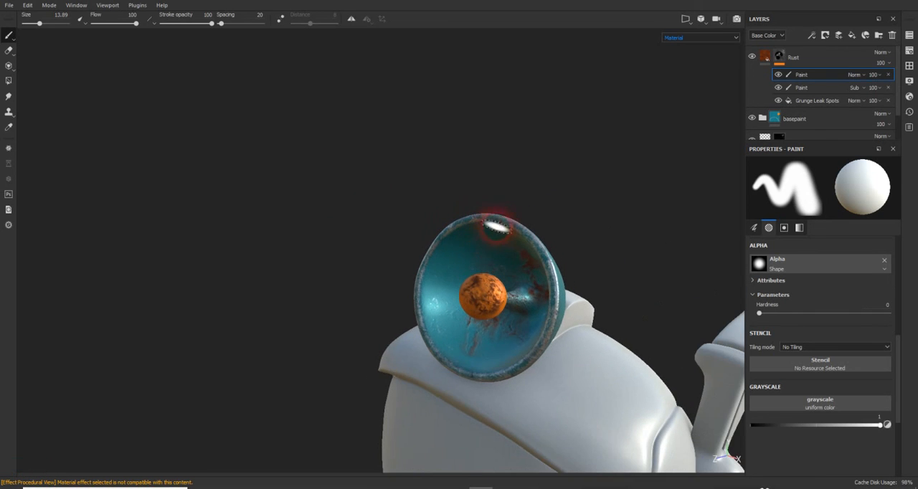
# - Lower the Rust layer's opacity to 83
pyautogui.click(882, 63)
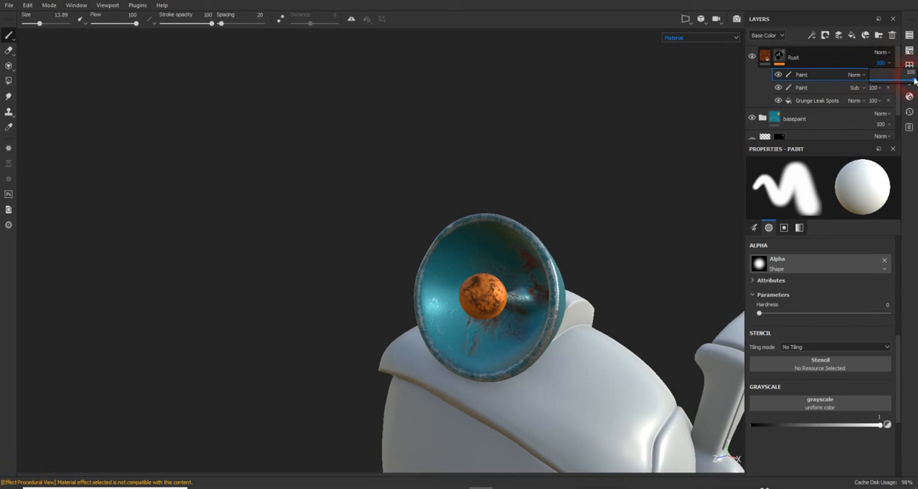
pyautogui.moveTo(914, 81); pyautogui.dragTo(908, 80)
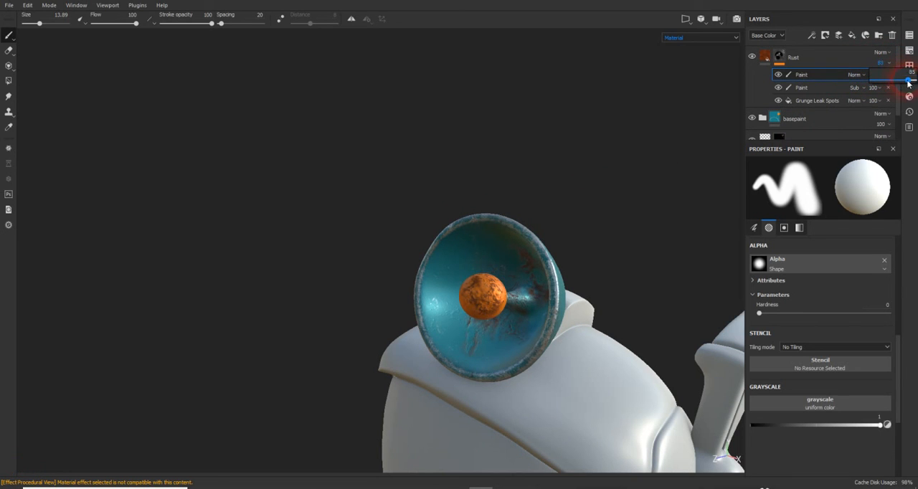
pyautogui.moveTo(907, 84); pyautogui.dragTo(906, 83)
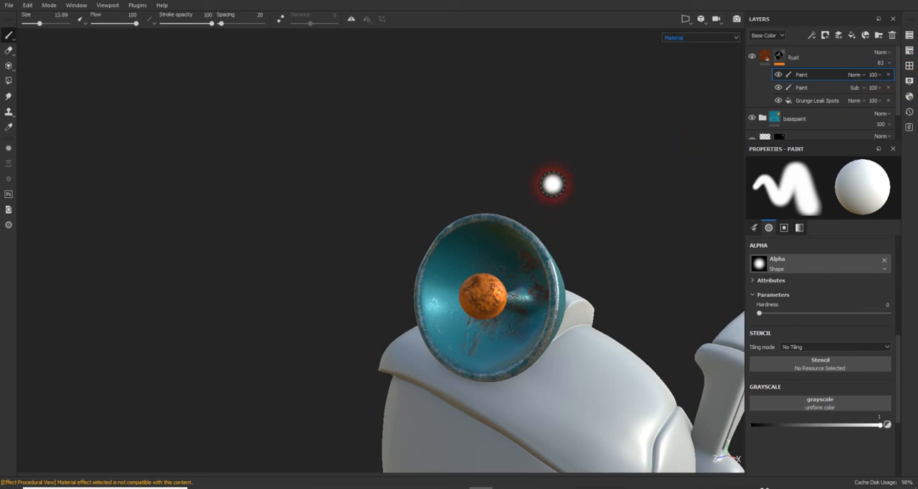
# - Toggle the visibility of the two paint effects and Grunge Leak Spots in the Rust mask to compare their contributions
pyautogui.click(780, 76)
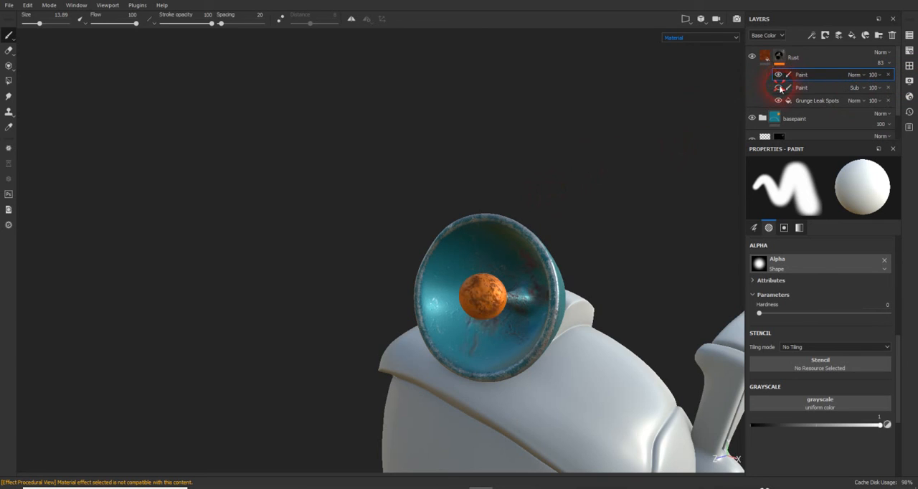
pyautogui.click(780, 89)
pyautogui.click(779, 101)
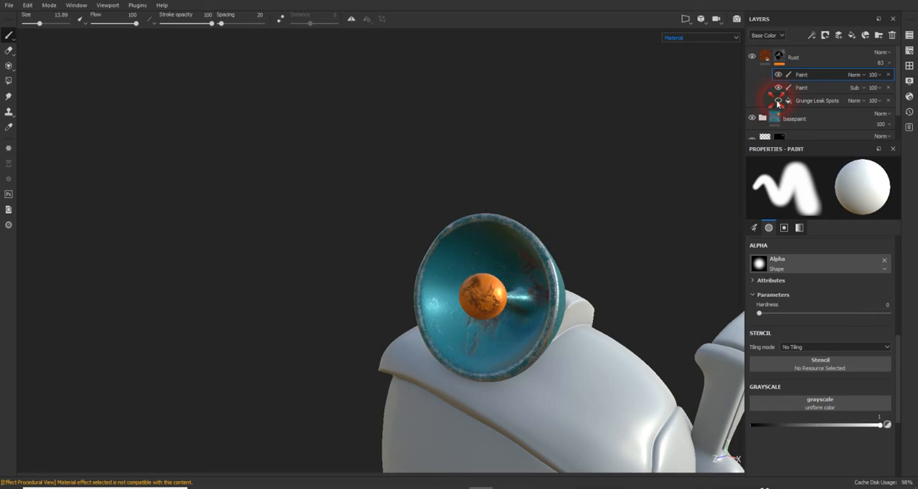
# - Reduce the Grunge Leak Spots effect's opacity in the Rust mask, trying 52 and settling on 64
pyautogui.click(879, 106)
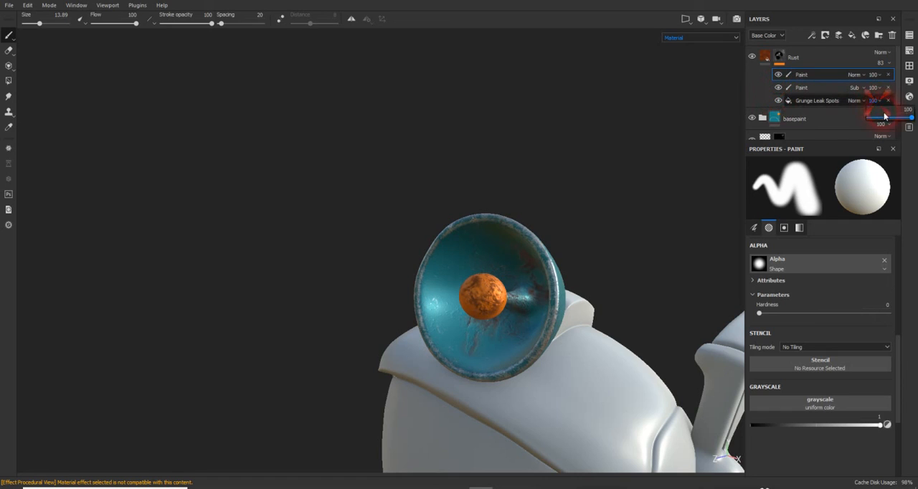
pyautogui.click(885, 117)
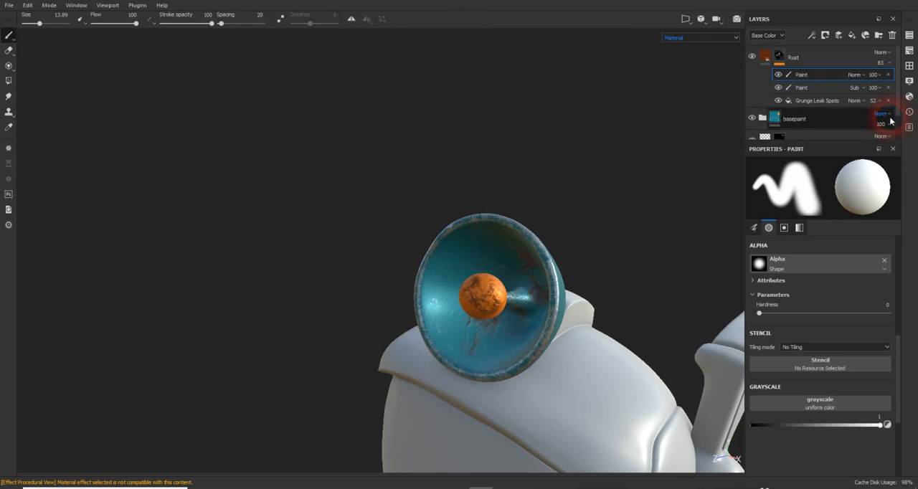
pyautogui.keyDown('alt'); pyautogui.moveTo(609, 144); pyautogui.dragTo(529, 108); pyautogui.keyUp('alt')
pyautogui.keyDown('alt'); pyautogui.moveTo(486, 161); pyautogui.dragTo(676, 153); pyautogui.keyUp('alt')
pyautogui.scroll(-2, 488, 163)
pyautogui.scroll(5, 488, 164)
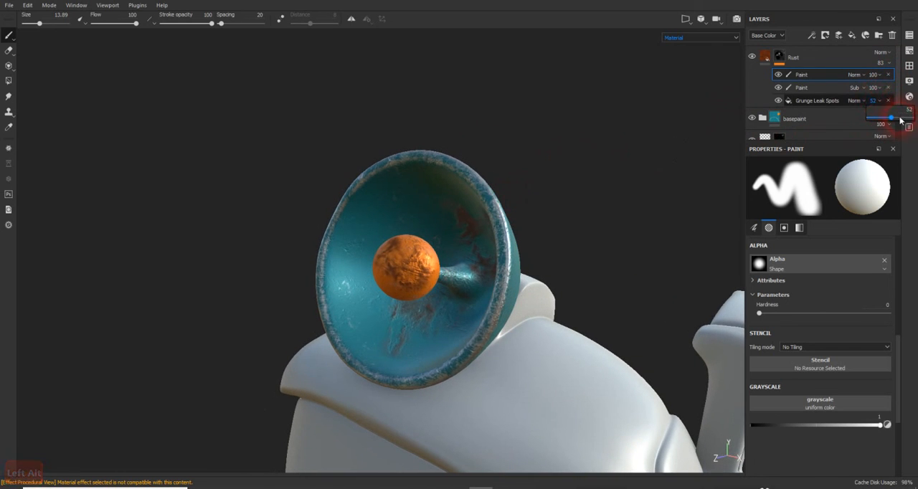
pyautogui.keyDown('alt'); pyautogui.moveTo(523, 174); pyautogui.dragTo(523, 154); pyautogui.keyUp('alt')
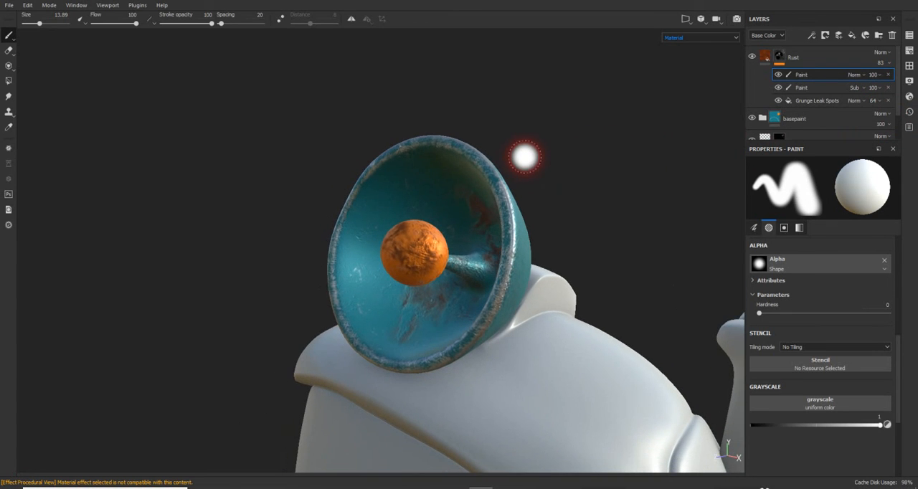
# - Save the project as a new version named robot_Head_006.spp in the same folder
pyautogui.click(9, 6)
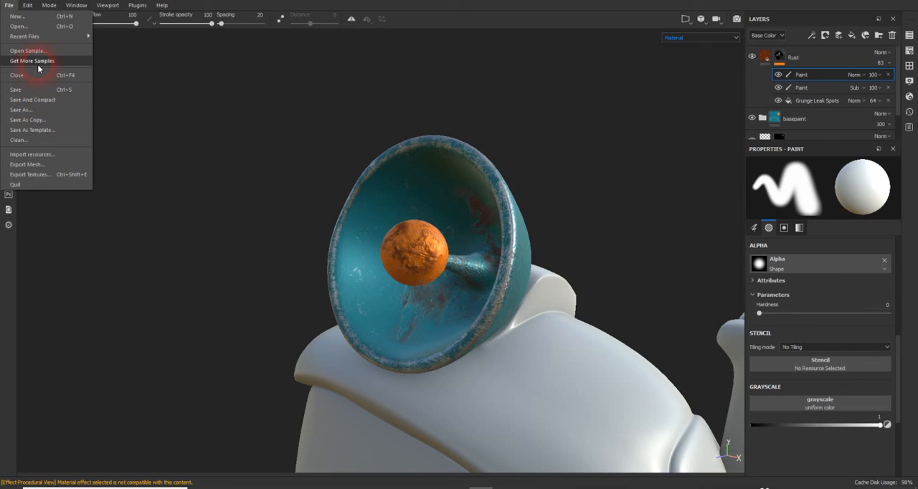
pyautogui.click(31, 108)
pyautogui.click(305, 277)
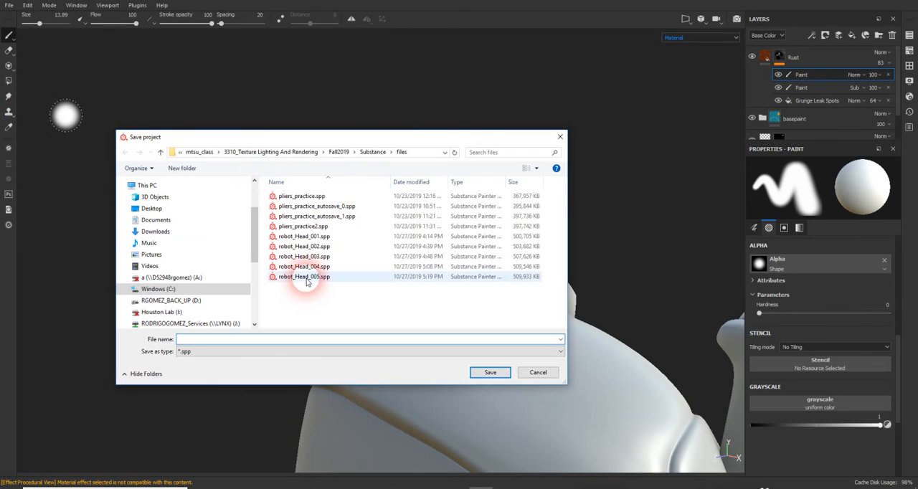
pyautogui.doubleClick(221, 342)
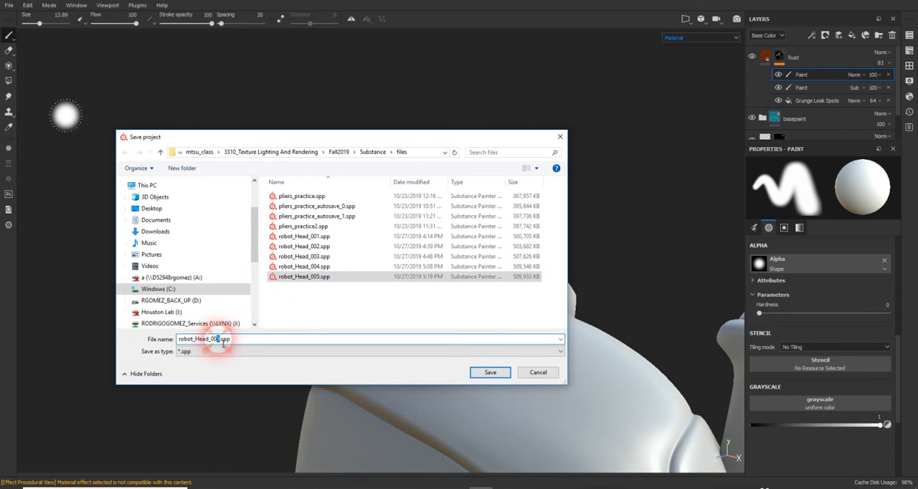
pyautogui.write('6')
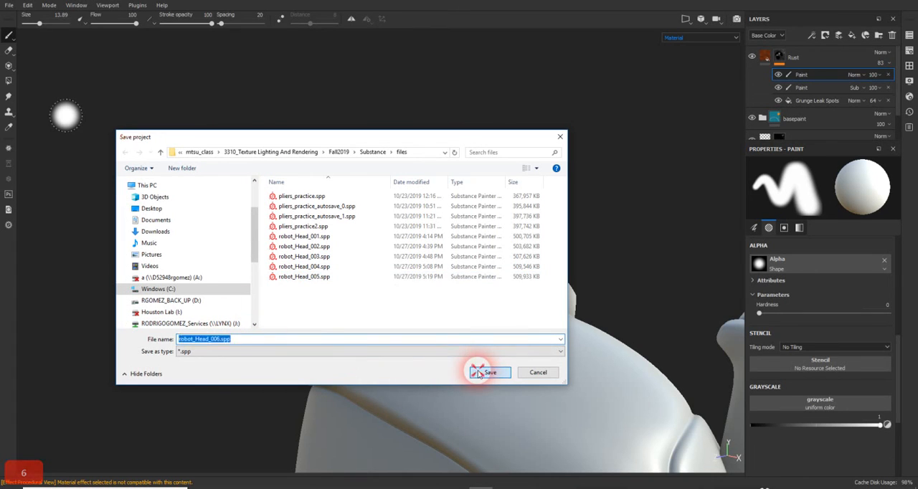
pyautogui.click(481, 372)
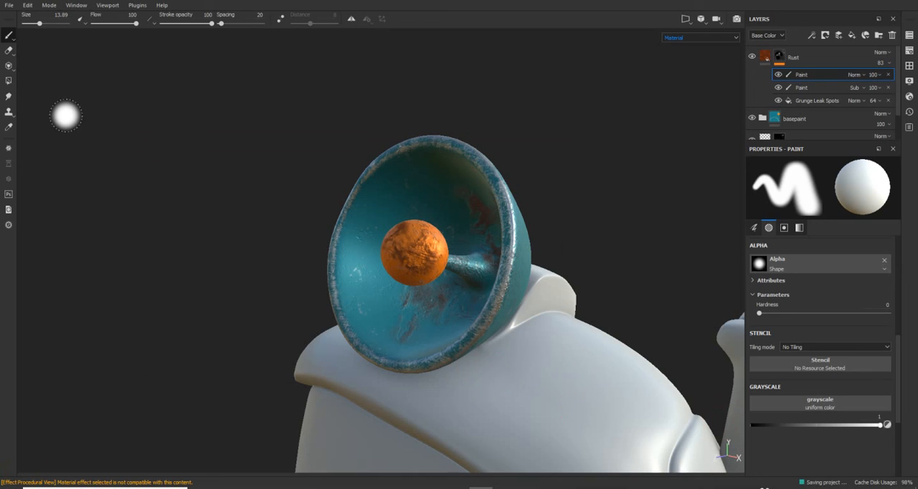